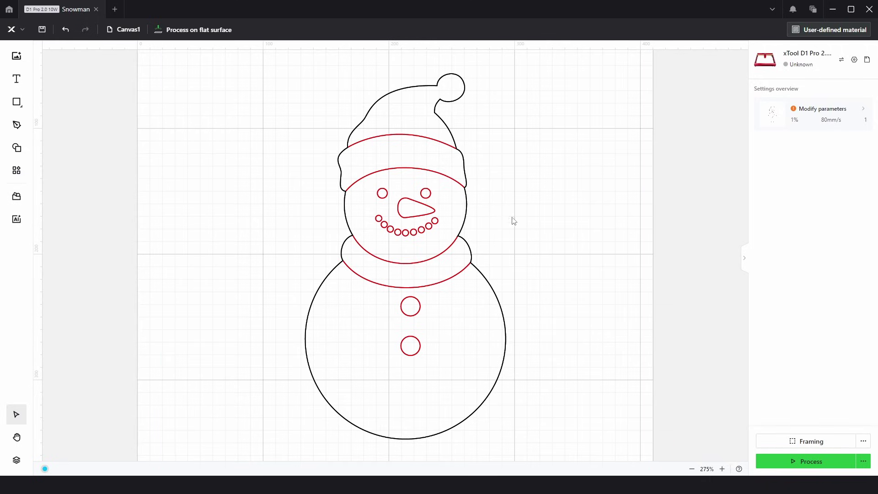
- Hide the snowman image object on the canvas through the object list
click(17, 460)
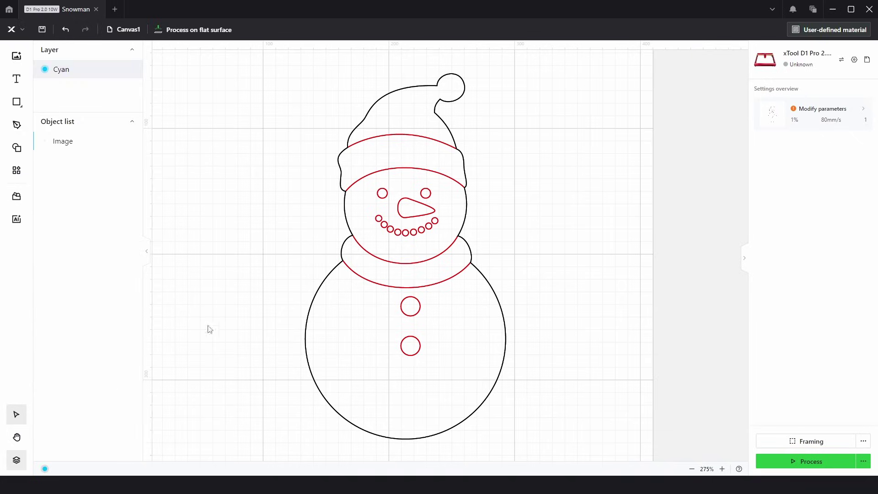
click(131, 141)
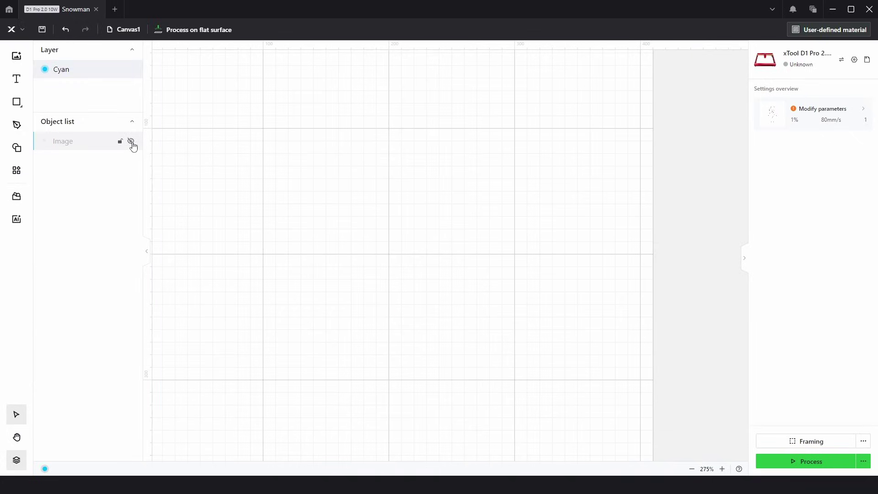
click(17, 461)
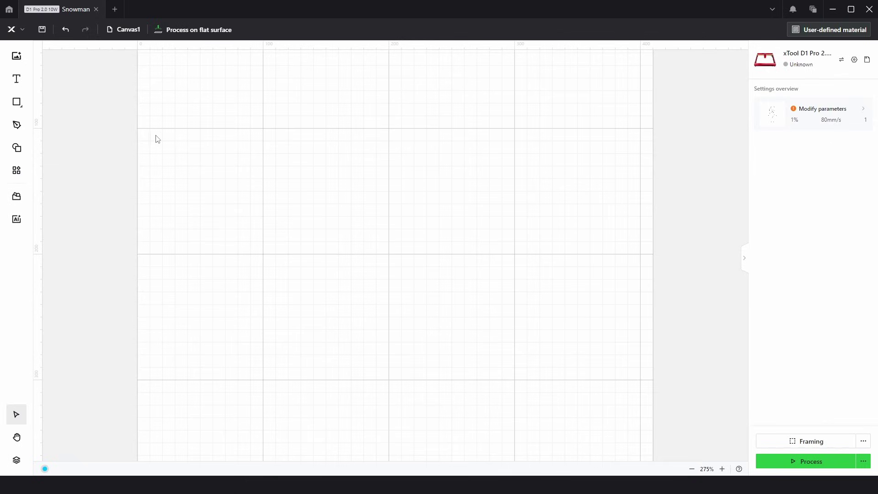
- With the Pen tool, draw three connected straight segments forming an M-like zigzag from about X 101, Y 143 mm to X 218, Y 103 mm
click(16, 124)
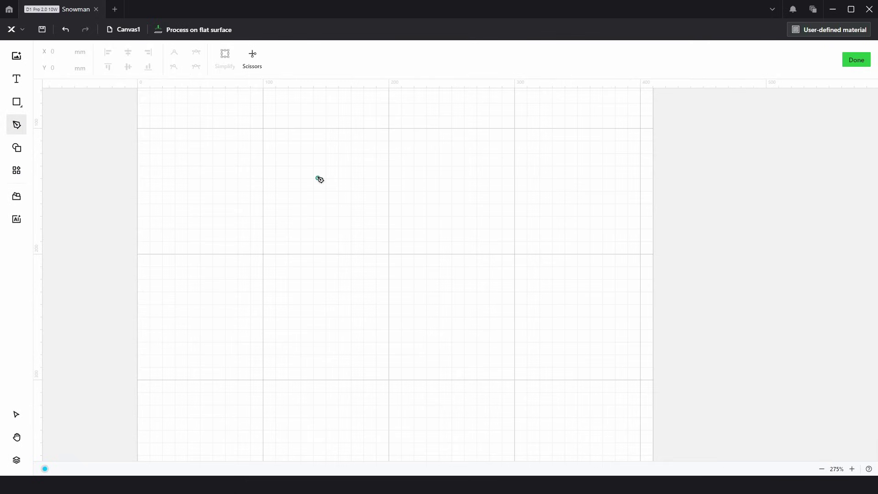
click(265, 183)
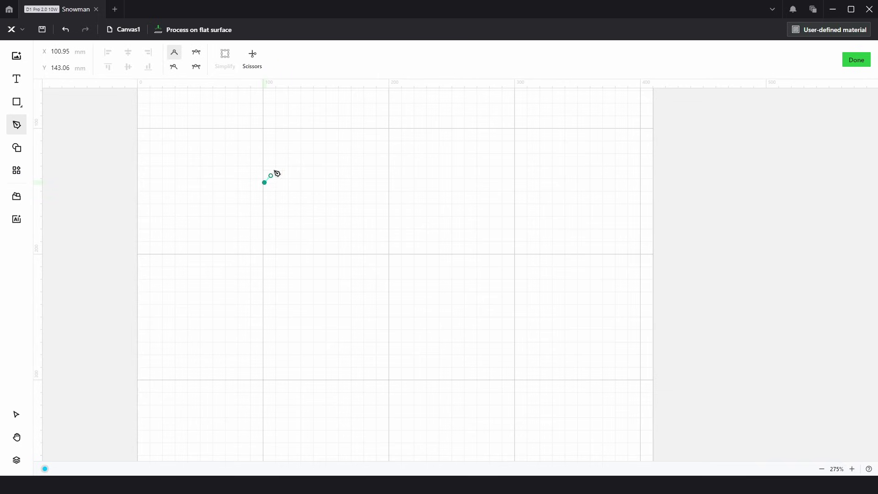
click(332, 132)
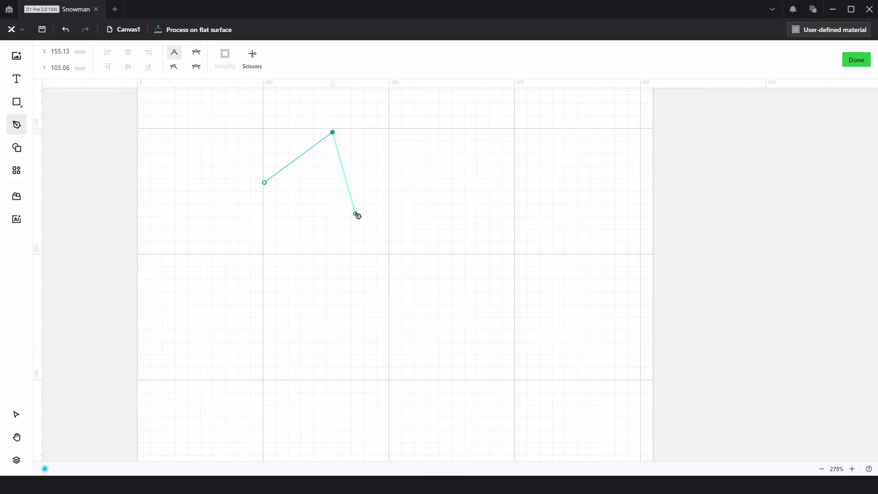
click(354, 230)
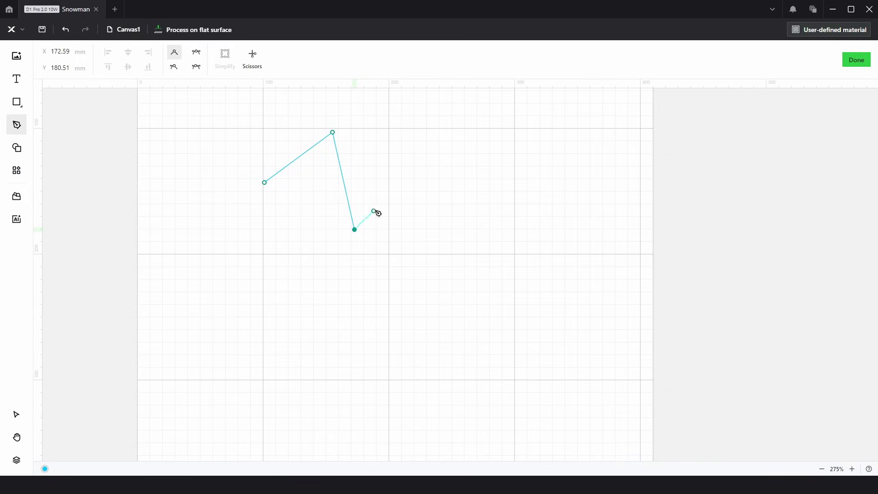
click(411, 132)
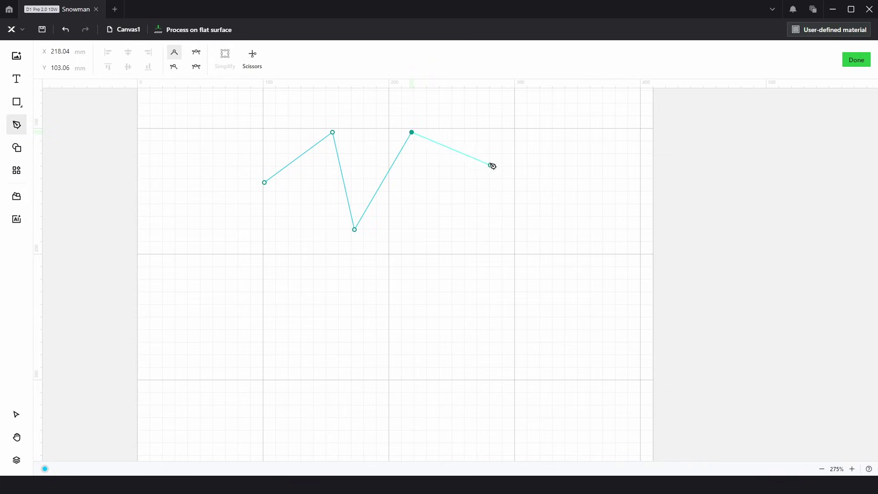
- Continue the path with three smooth curved points around the right and lower sides, close it at the starting anchor, and finish drawing
drag(490, 163, 496, 210)
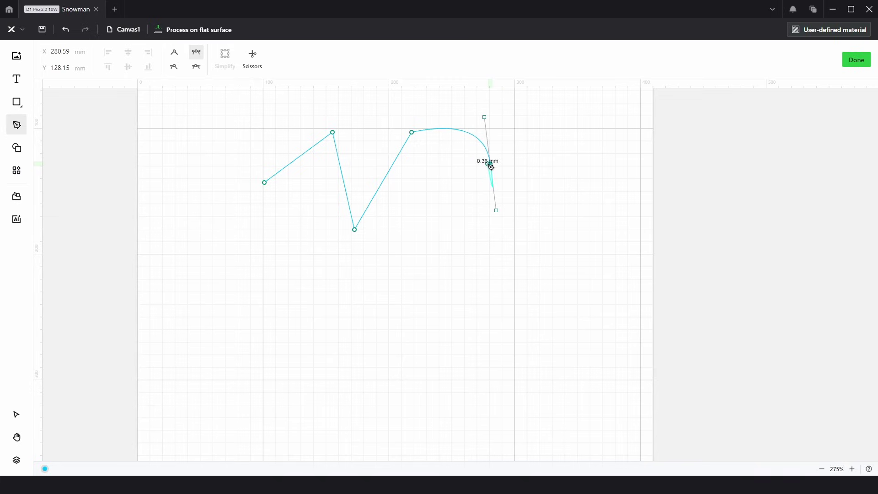
drag(438, 262, 362, 286)
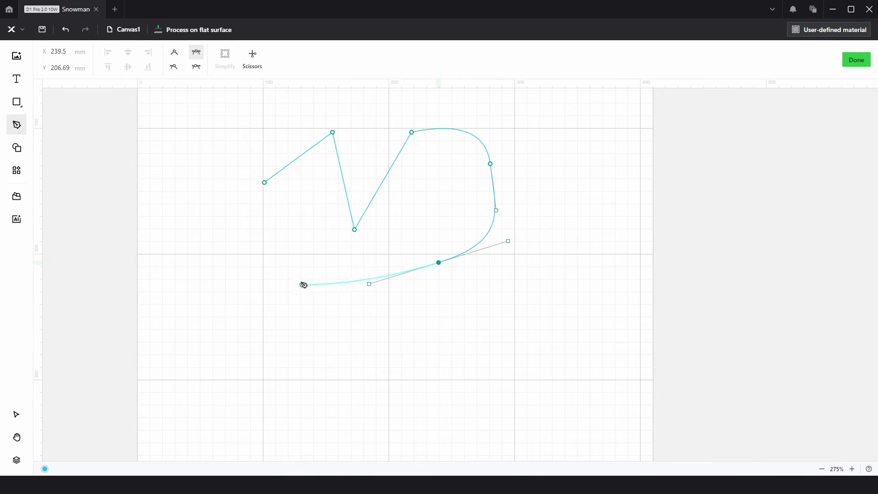
drag(306, 275, 276, 252)
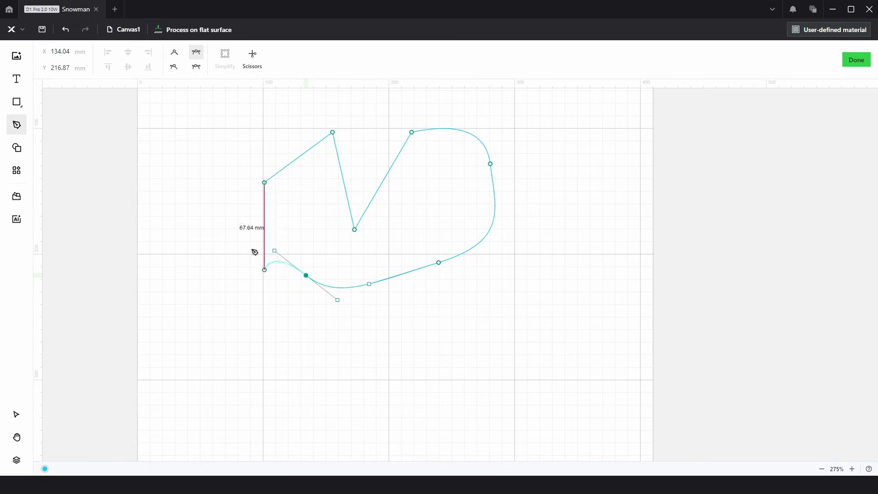
scroll(260, 190, up, 3)
scroll(262, 190, up, 5)
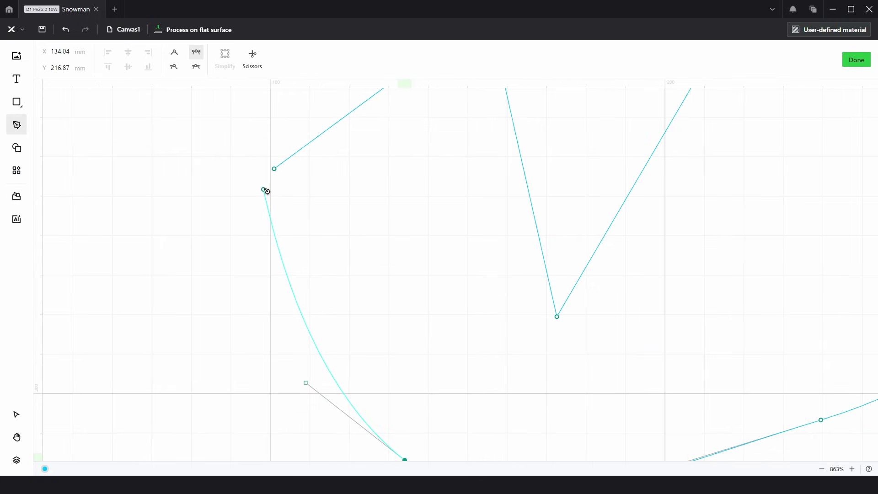
click(275, 170)
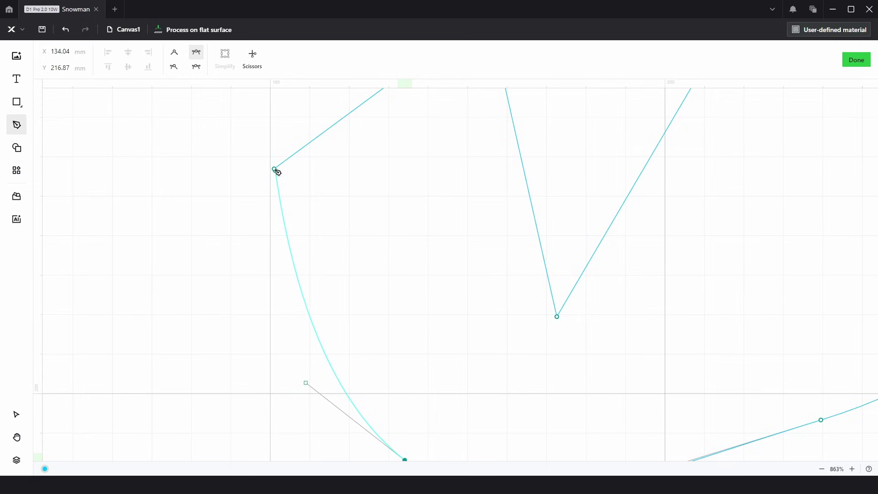
click(274, 170)
key(Escape)
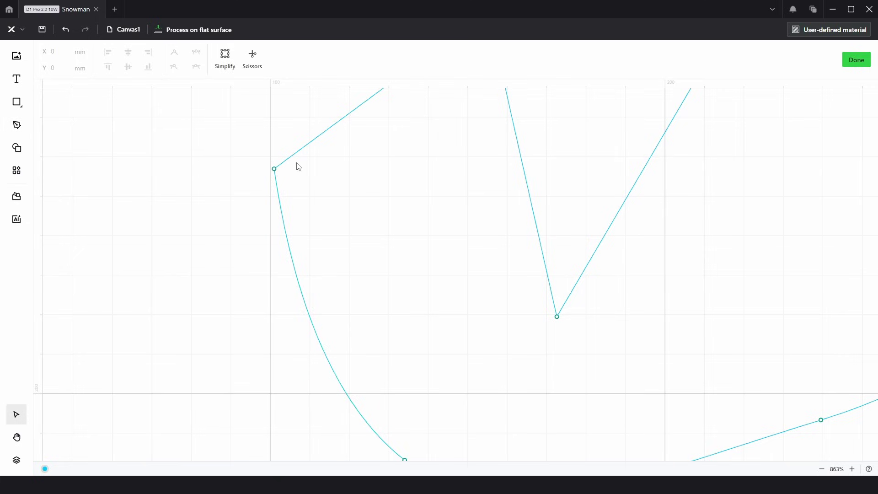
- Move the notch's bottom anchor to about X 185, Y 156 mm, and shift the notch's right peak and the shape's rightmost anchor slightly down
scroll(263, 236, down, 6)
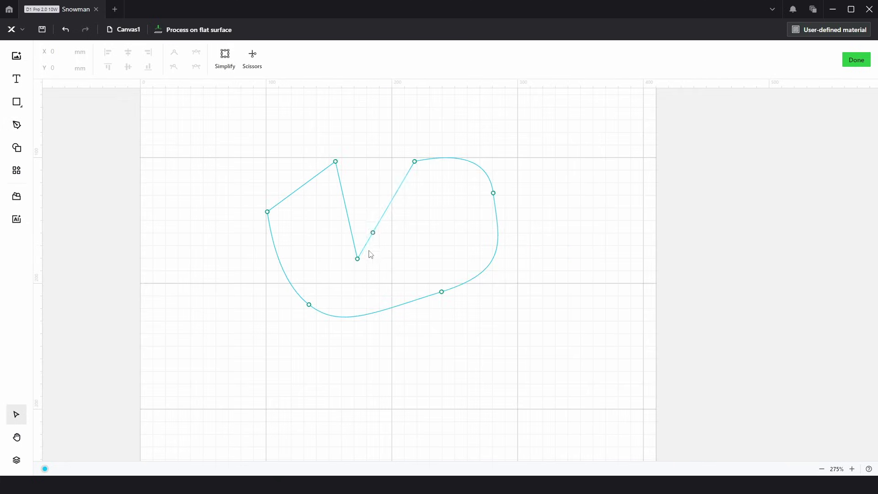
drag(358, 259, 373, 227)
drag(415, 161, 415, 169)
drag(493, 193, 497, 202)
- Convert the anchor at the bottom of the notch into a symmetric smooth point
drag(342, 143, 308, 183)
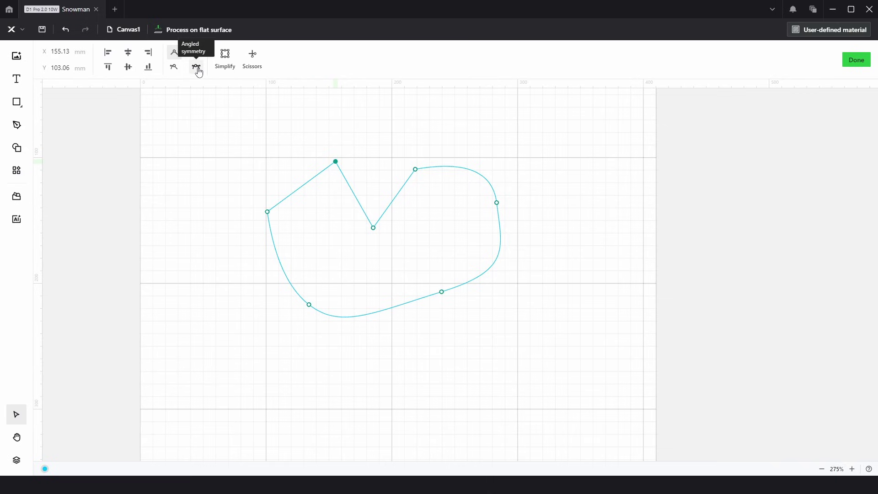
drag(325, 144, 355, 177)
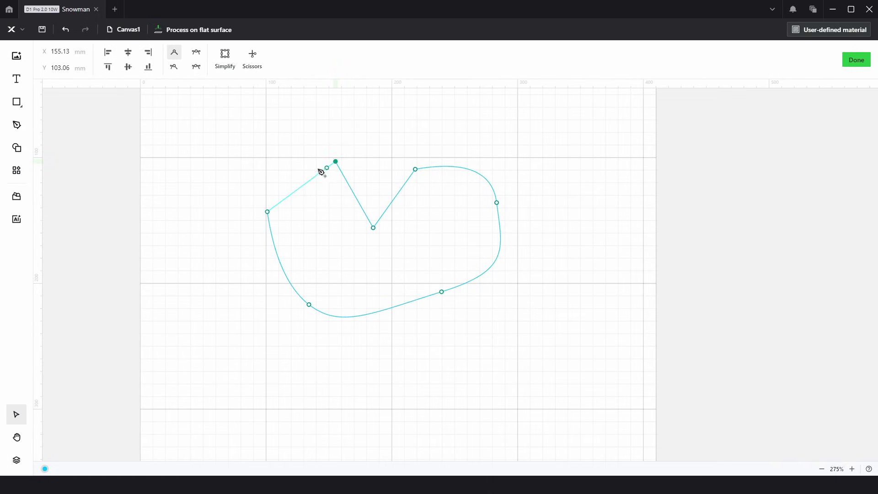
scroll(332, 165, up, 5)
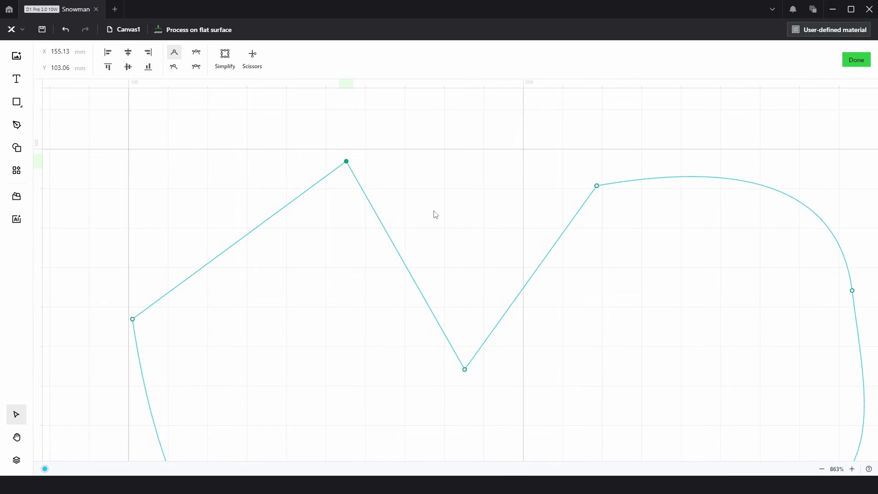
scroll(435, 212, right, 3)
scroll(435, 212, down, 1)
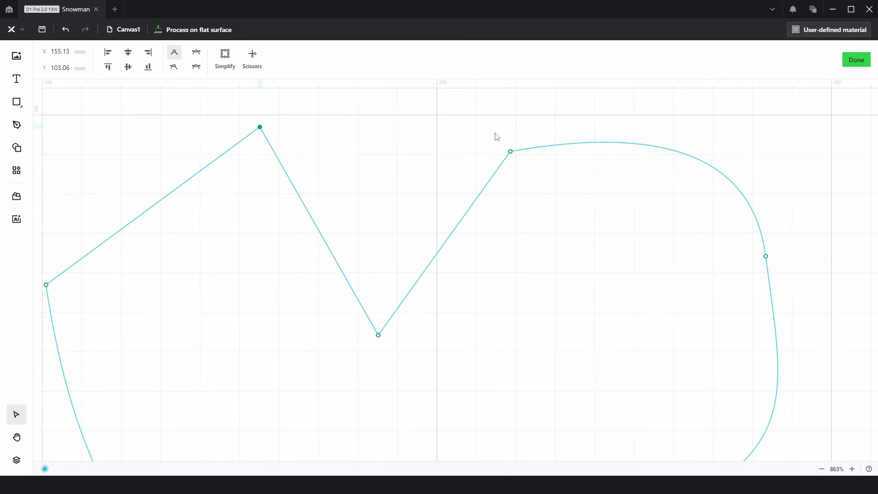
click(510, 151)
click(379, 336)
click(197, 54)
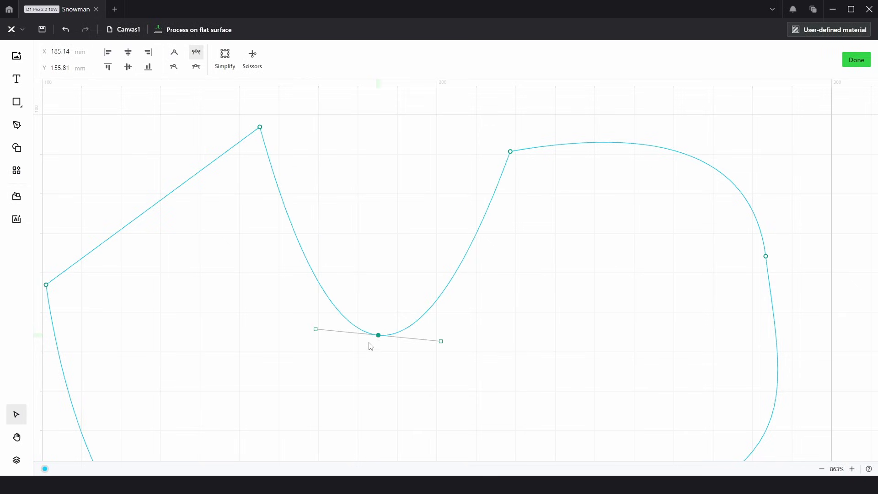
- Pull the notch anchor's right symmetric handle to about X 216, Y 145 mm
drag(442, 341, 502, 294)
click(267, 241)
key(ctrl+z)
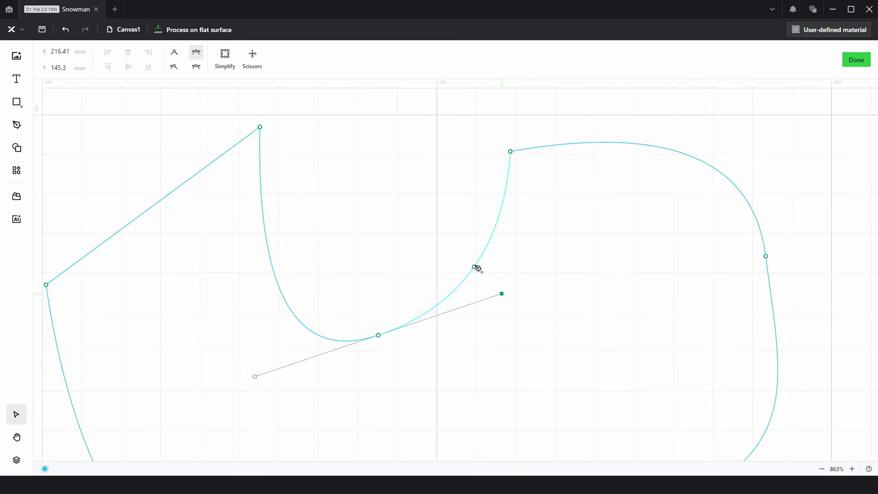
- Set the notch anchor to total asymmetry and reshape its handles independently, left to about X 146, Y 149 mm and right to about X 205, Y 166 mm
click(174, 68)
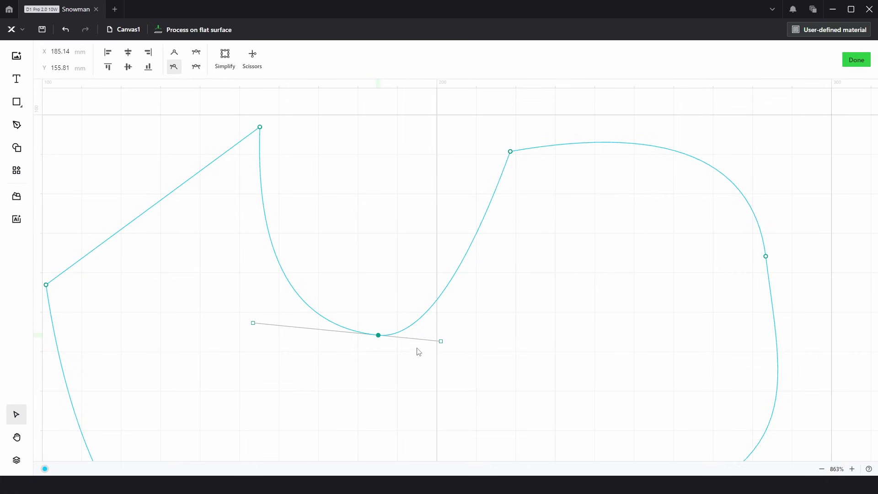
drag(251, 323, 225, 309)
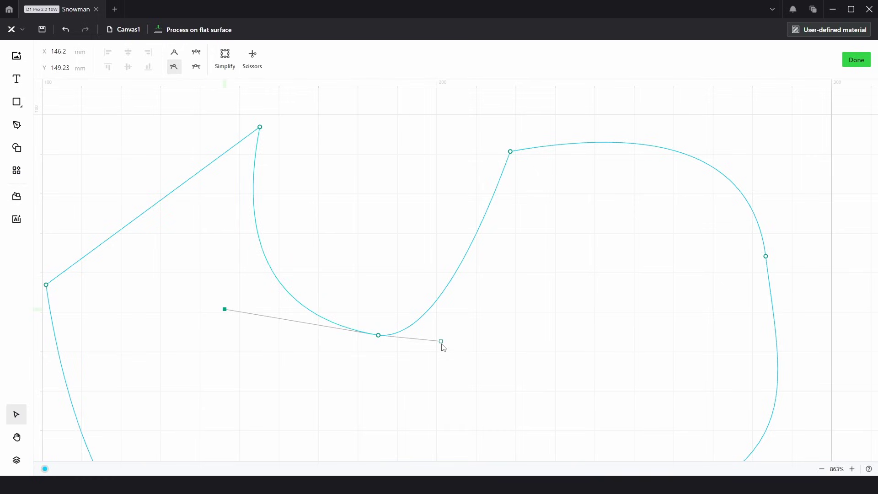
drag(441, 342, 318, 240)
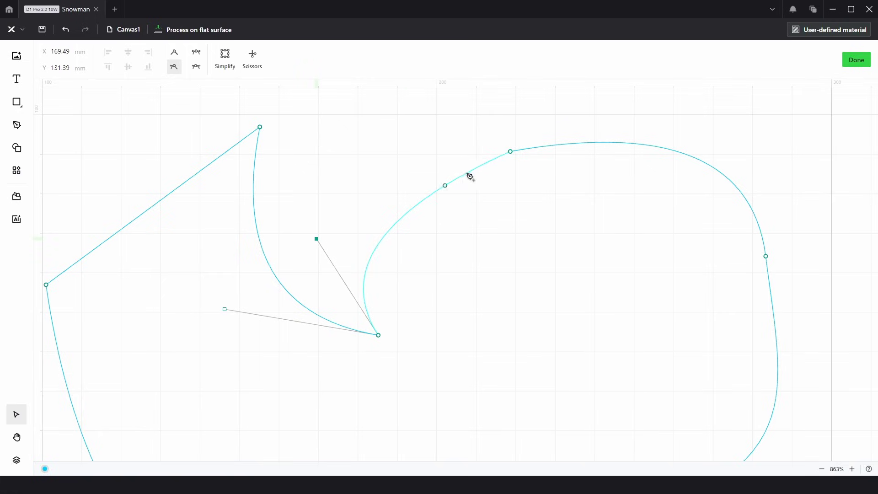
drag(315, 239, 456, 375)
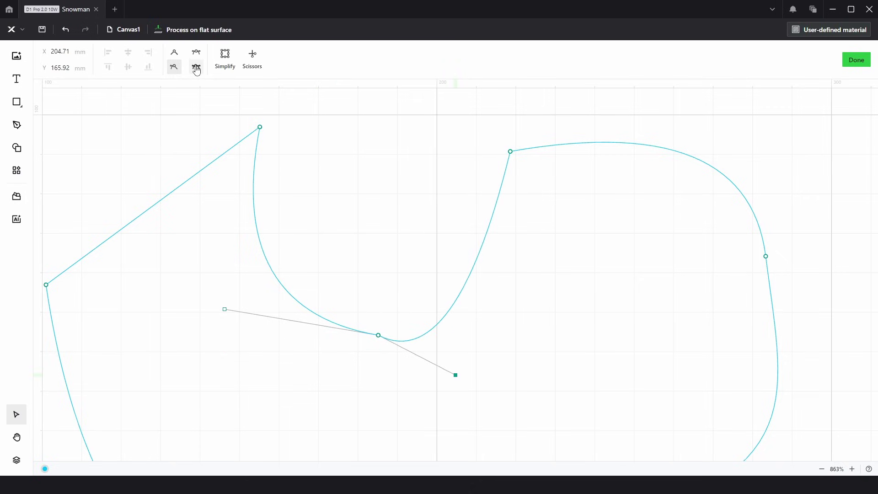
- Set the notch anchor to angled symmetry and adjust both handles, shortening the left one and stretching the right one well past the notch's right peak
drag(405, 276, 346, 355)
click(201, 69)
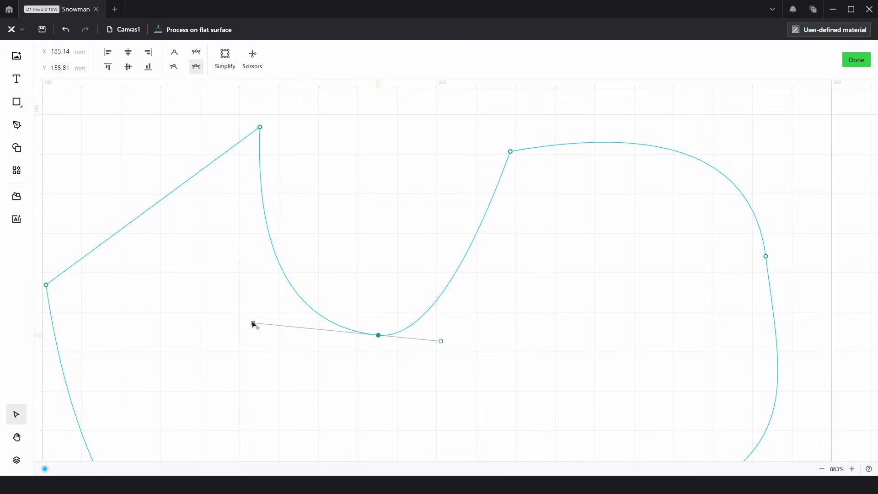
drag(253, 324, 213, 318)
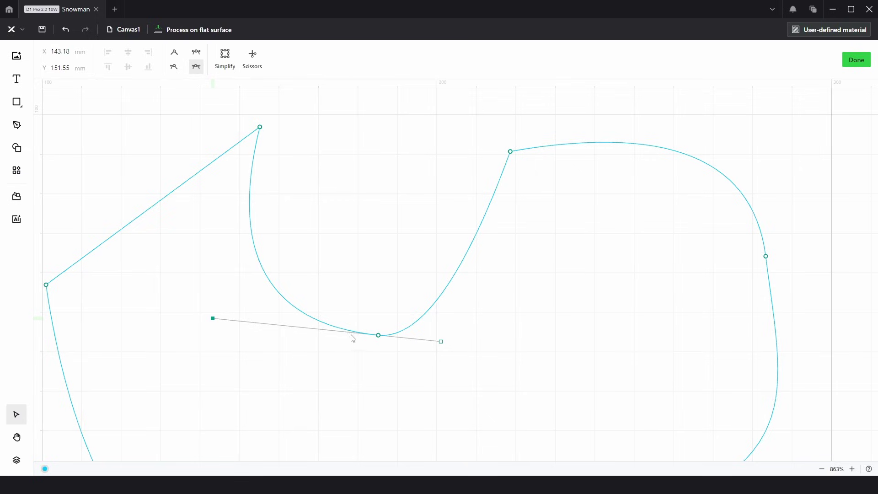
drag(441, 341, 670, 352)
drag(213, 325, 332, 330)
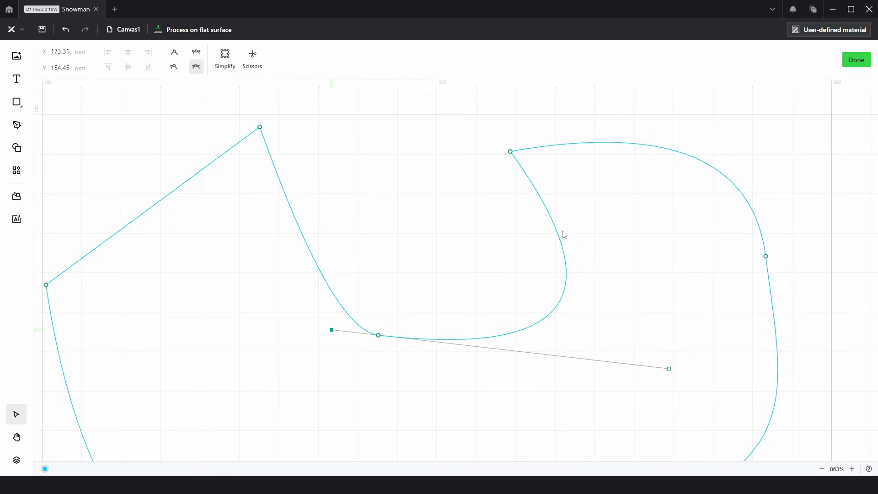
drag(669, 368, 582, 323)
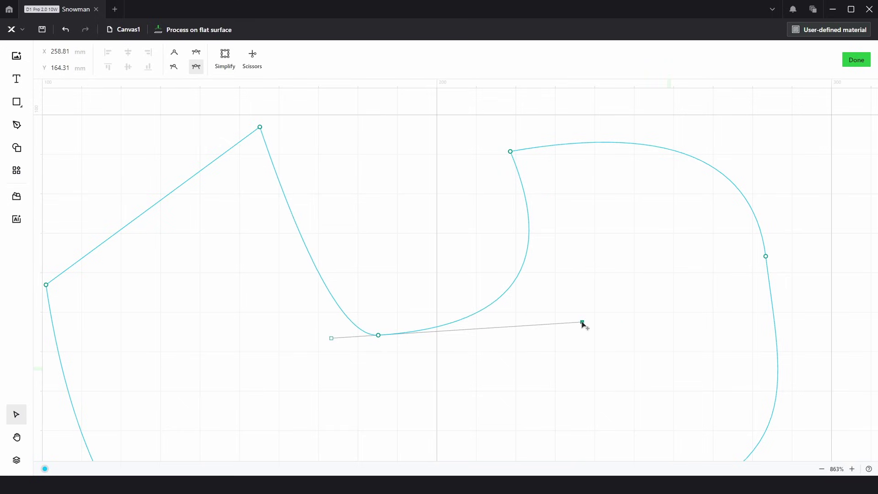
- Reset the notch anchor to a corner, convert it to a total asymmetry curve, move it to about X 186, Y 151 mm, and deselect it
click(176, 54)
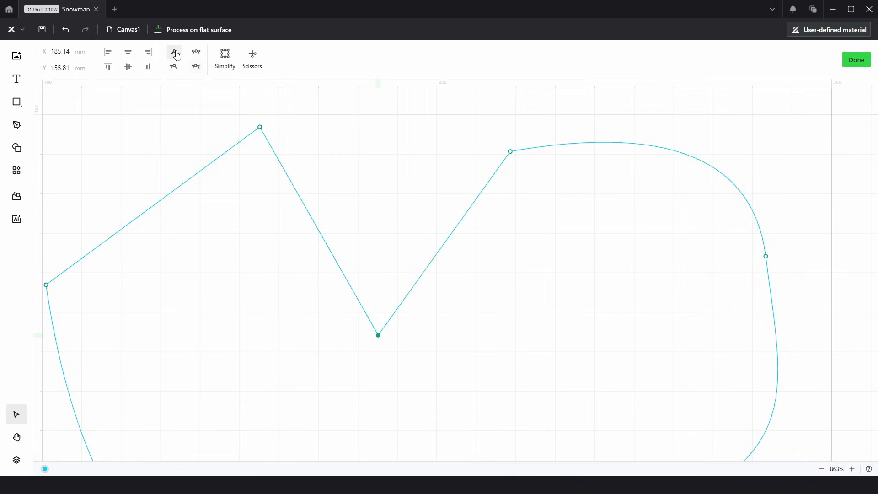
click(197, 54)
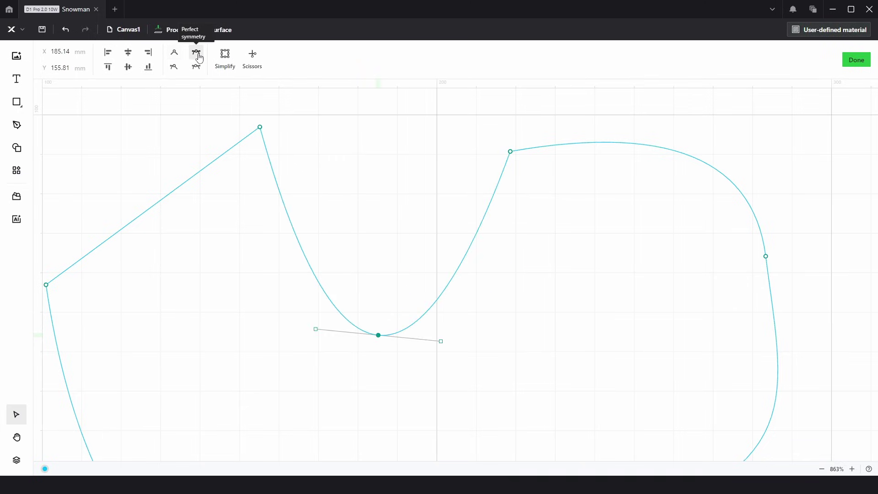
click(174, 68)
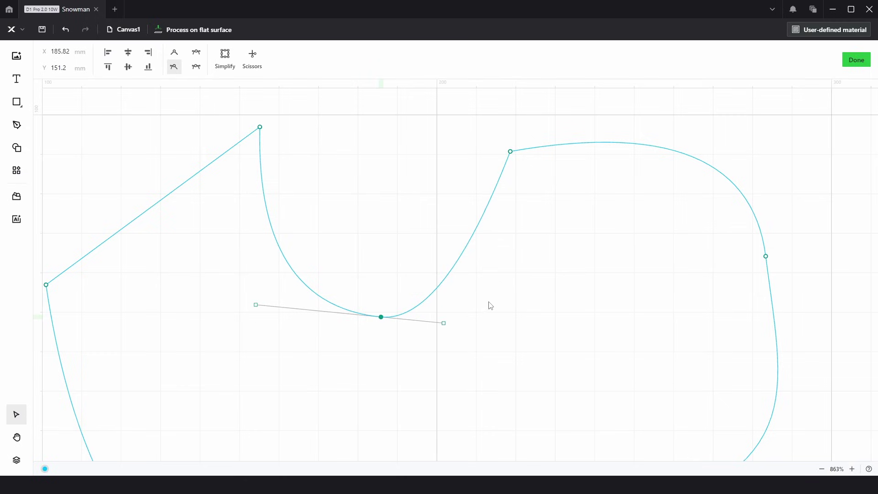
scroll(488, 303, down, 5)
click(475, 308)
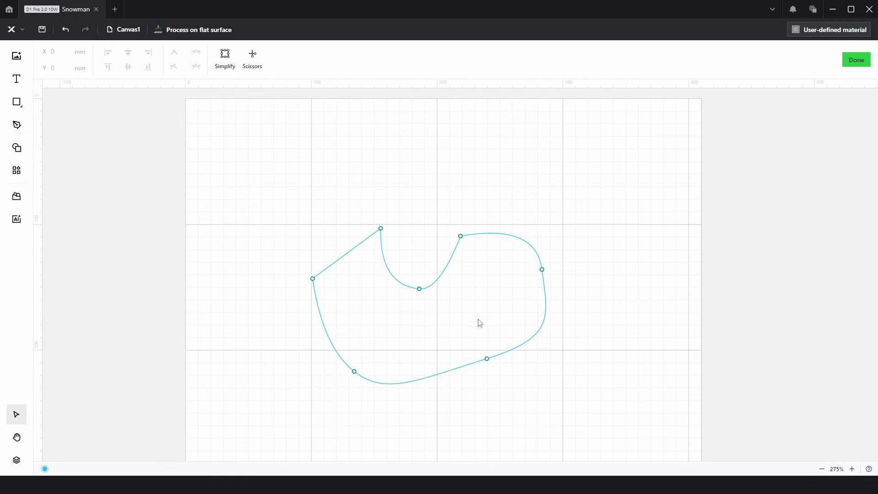
- Delete the entire practice shape by selecting all of its anchor points
scroll(475, 295, down, 1)
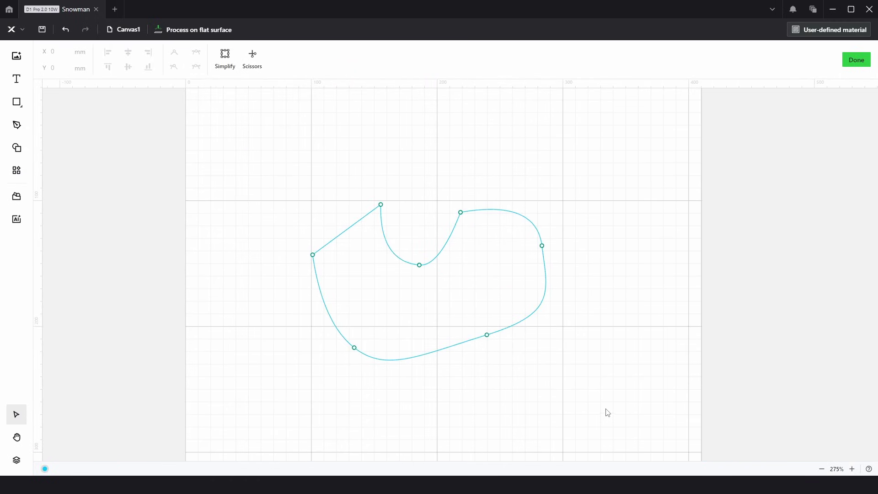
drag(606, 409, 258, 160)
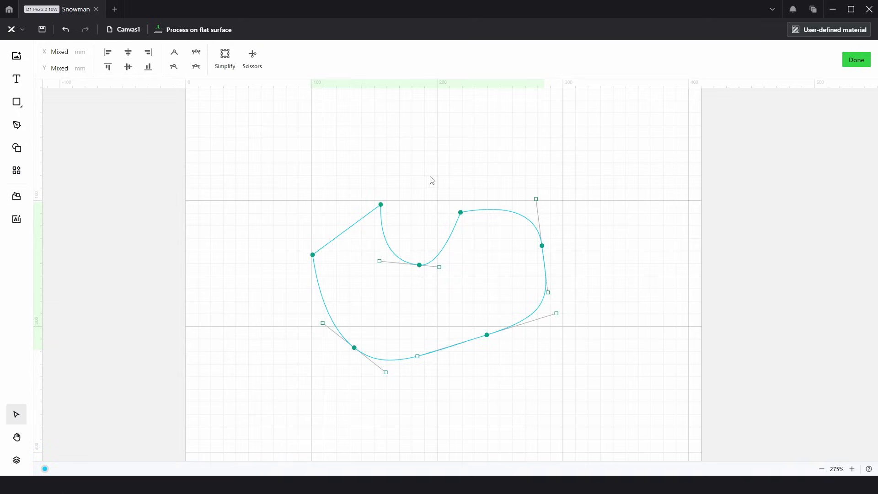
key(Delete)
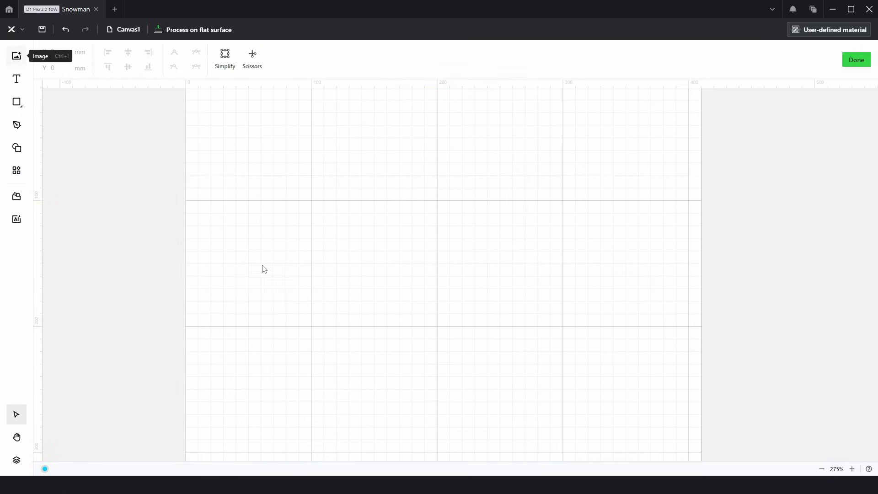
- Unhide the snowman image in the object list and select it on the canvas
click(16, 459)
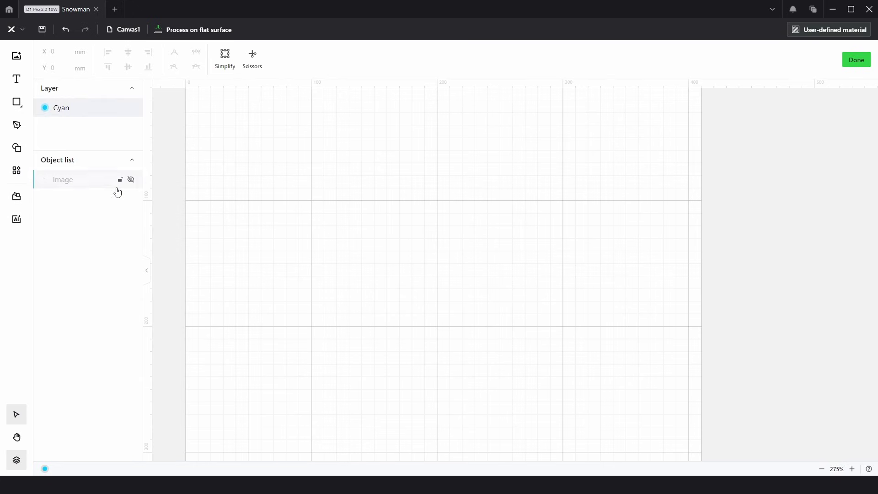
click(131, 180)
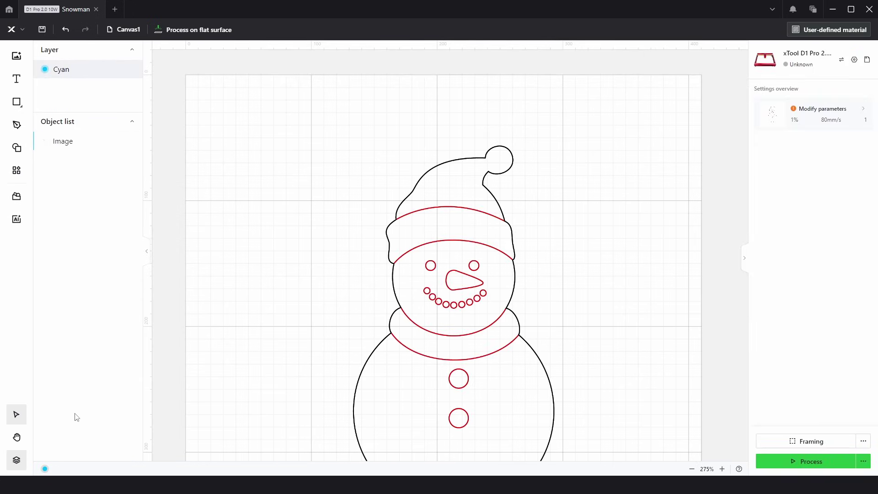
drag(612, 286, 582, 227)
drag(698, 202, 549, 286)
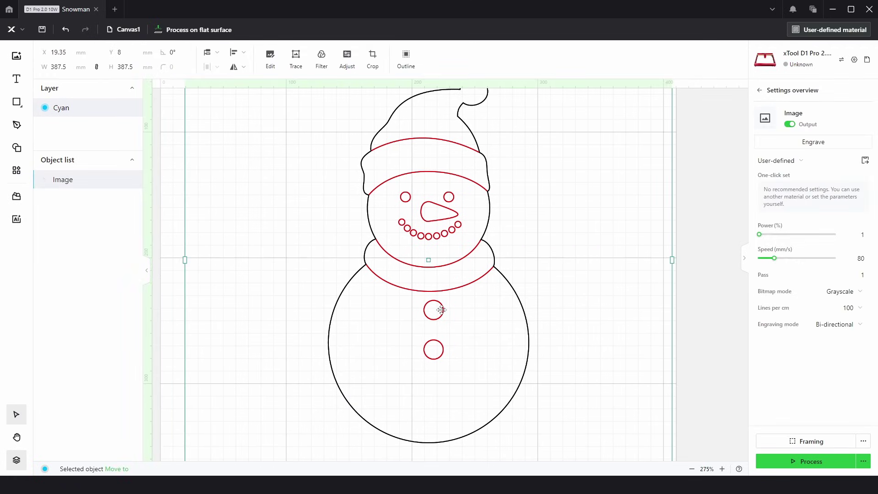
- Center the snowman image on the canvas with Align center, then lock it against changes
scroll(387, 290, down, 2)
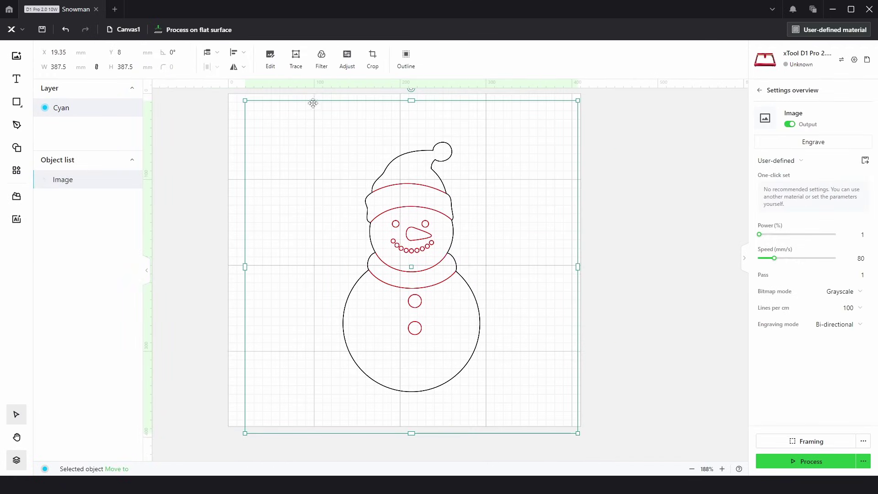
click(242, 53)
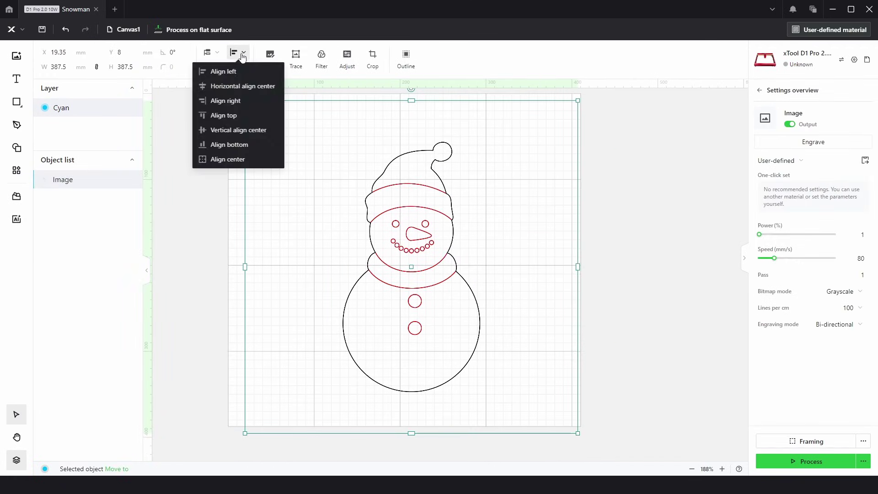
click(228, 159)
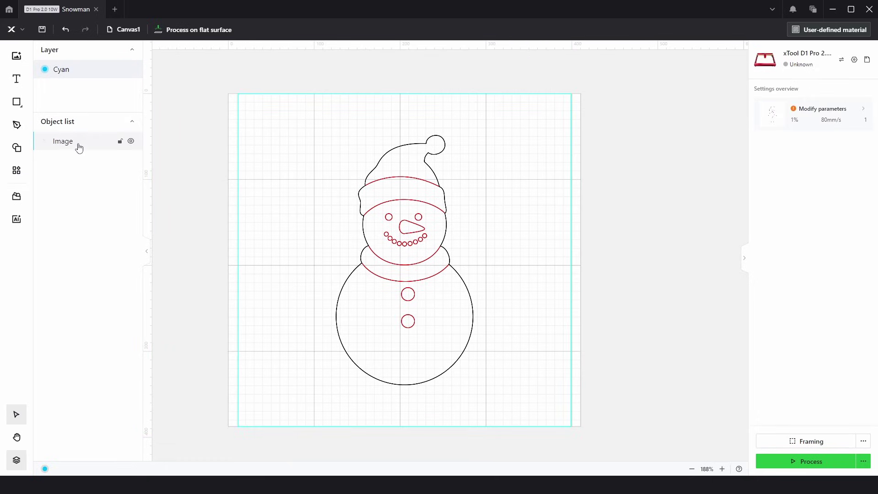
click(120, 142)
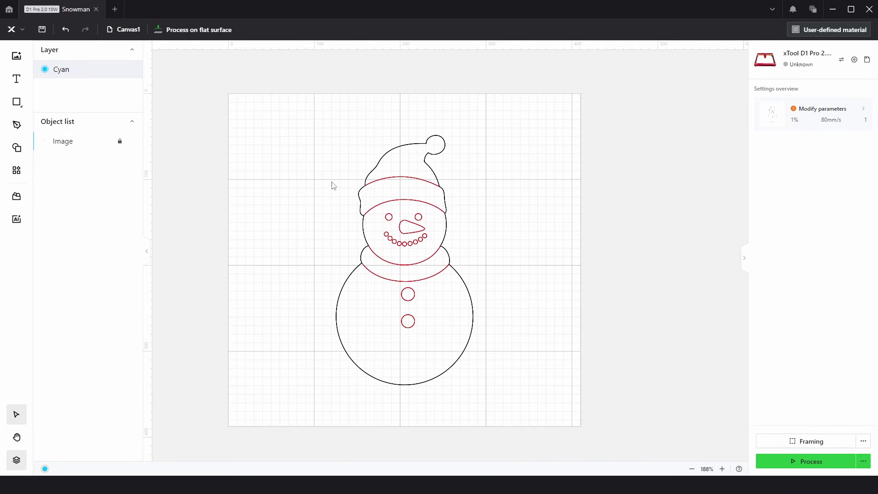
click(16, 459)
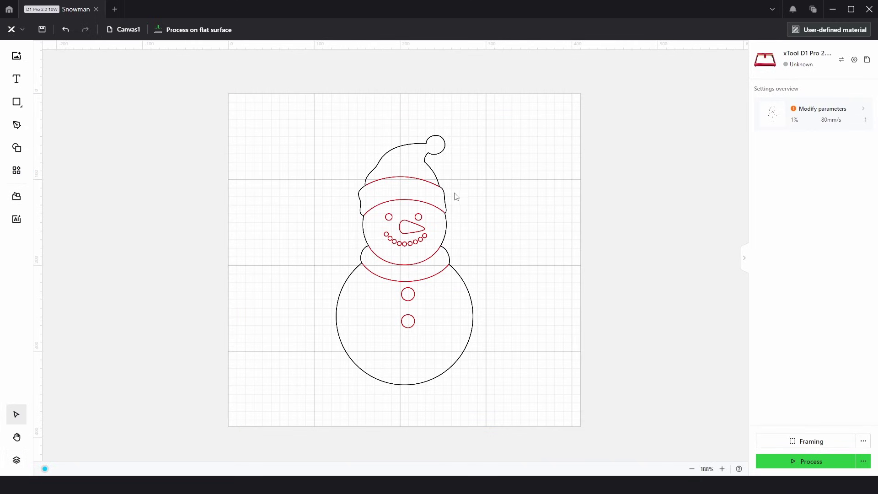
- Start the Pen tool for tracing the outline of the snowman's head and hat
scroll(436, 208, up, 2)
scroll(454, 213, up, 3)
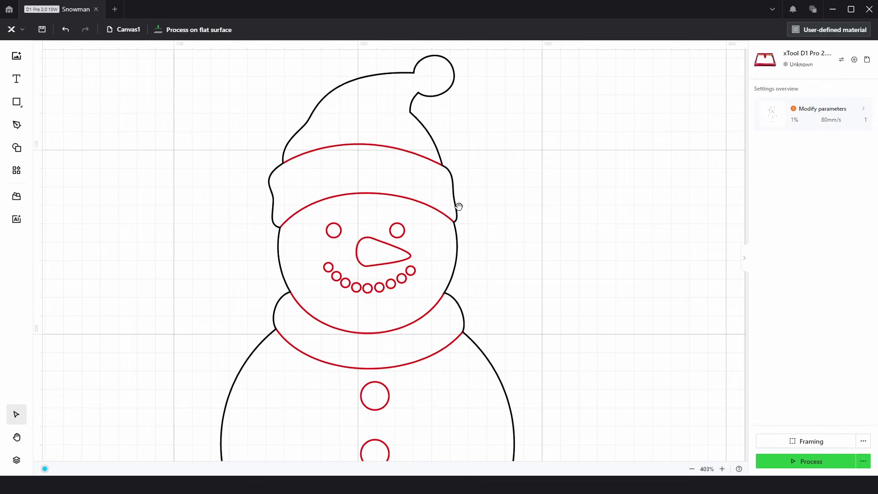
click(17, 126)
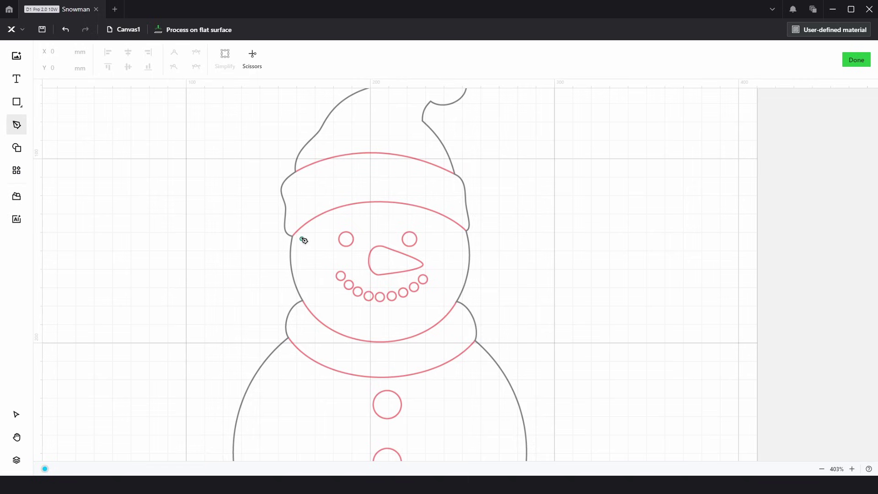
drag(373, 187, 338, 255)
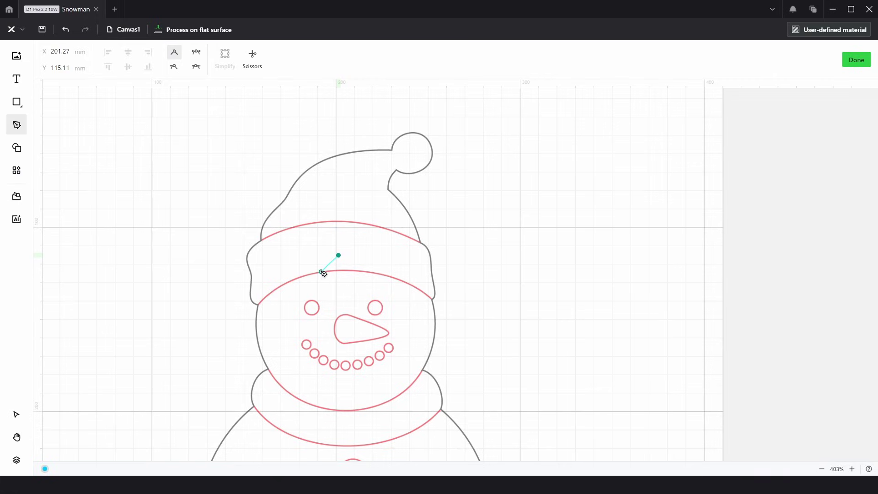
key(ctrl+z)
click(307, 286)
drag(307, 286, 382, 243)
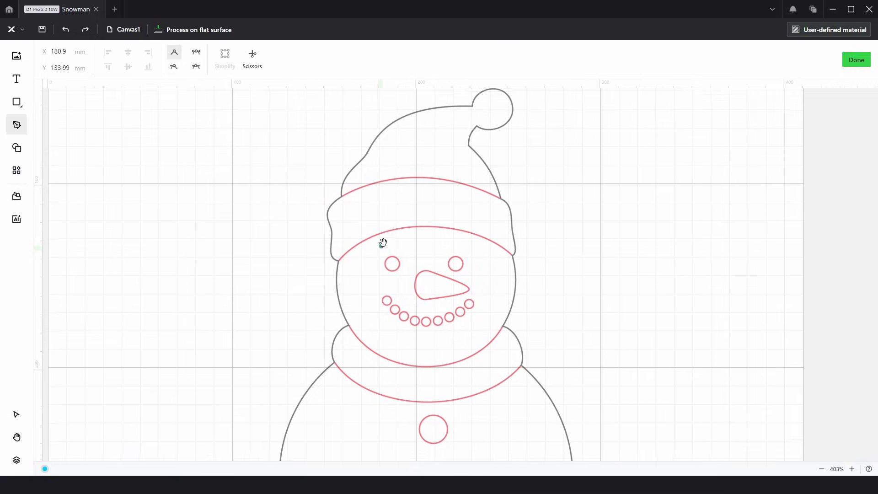
key(ctrl+z)
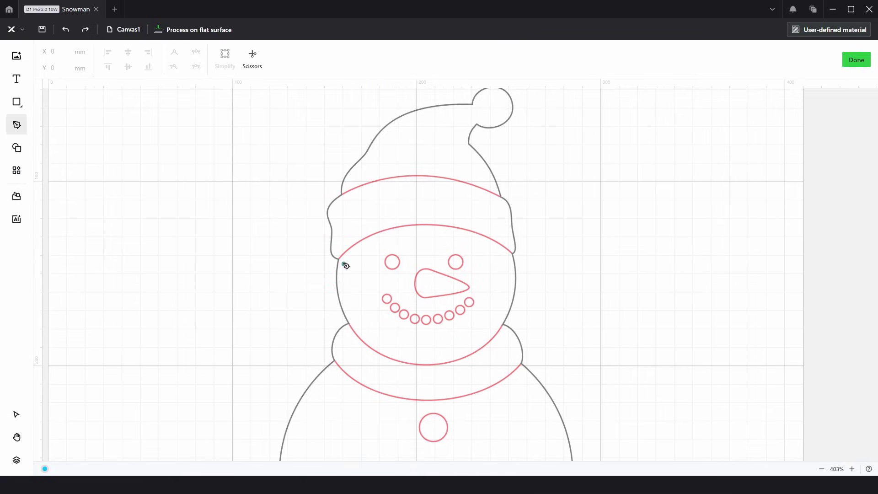
- Trace the hat brim's left edge with symmetric curve anchors at about X 158, Y 142; X 154, Y 127; and X 159, Y 107 mm
scroll(345, 265, up, 4)
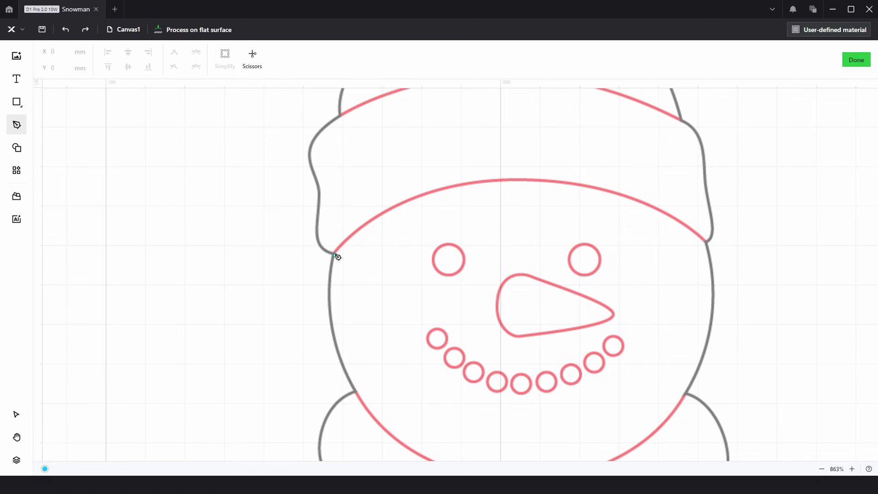
drag(336, 254, 301, 248)
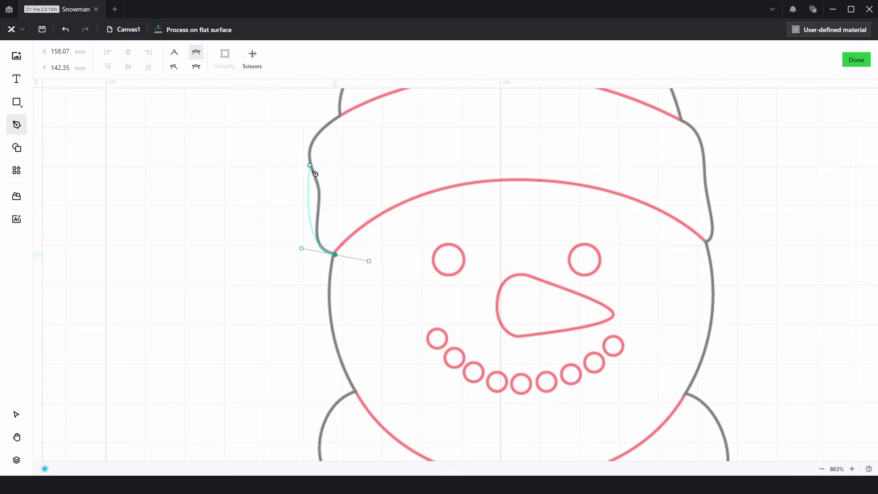
drag(320, 194, 321, 166)
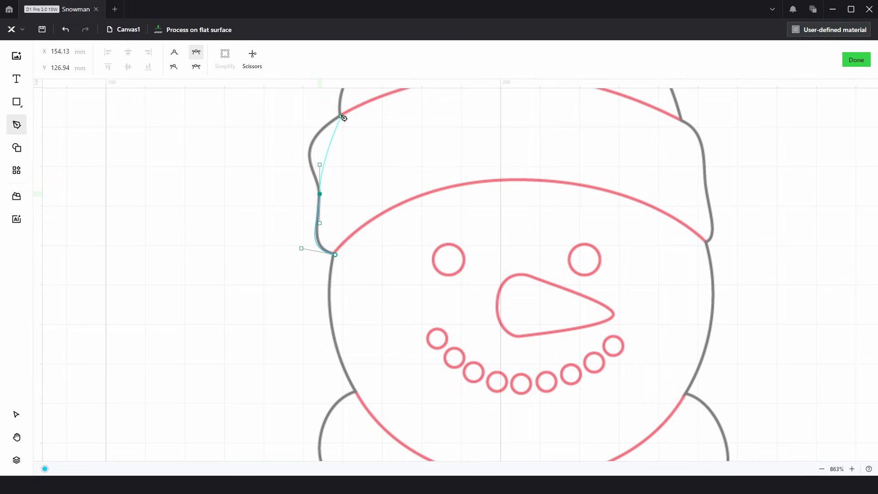
drag(342, 118, 335, 343)
click(335, 344)
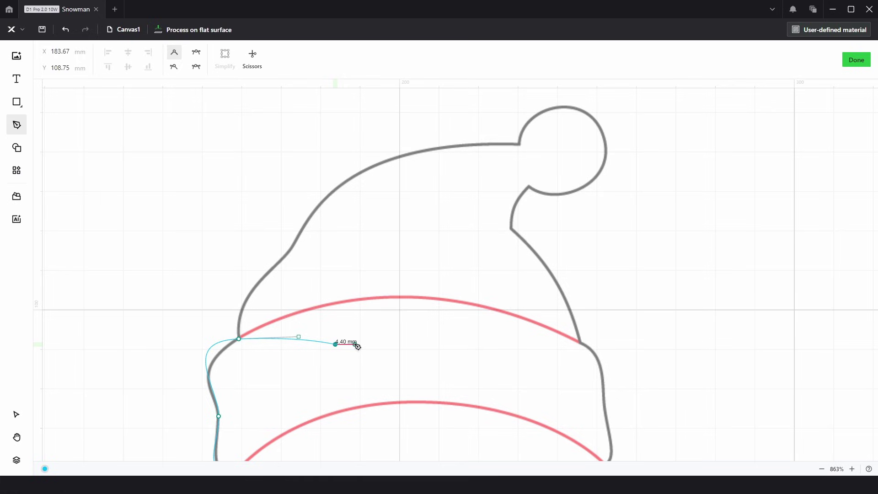
key(ctrl+z)
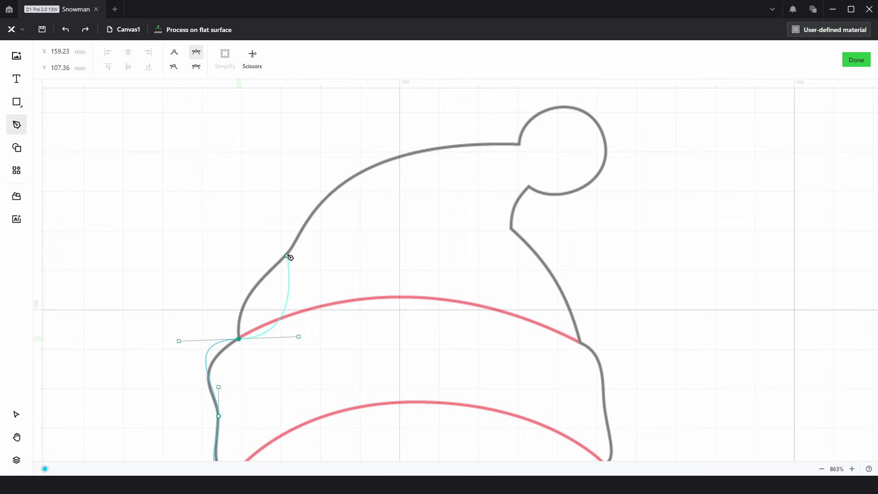
- Continue the outline with curved anchors along the hat's left bend, around the pom-pom, and down to the fold at about X 229, Y 80 mm
drag(288, 254, 318, 228)
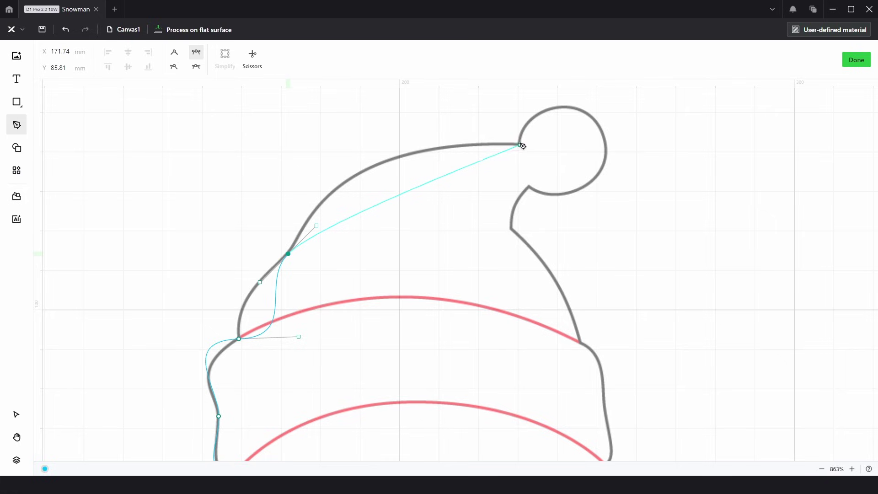
drag(520, 144, 599, 177)
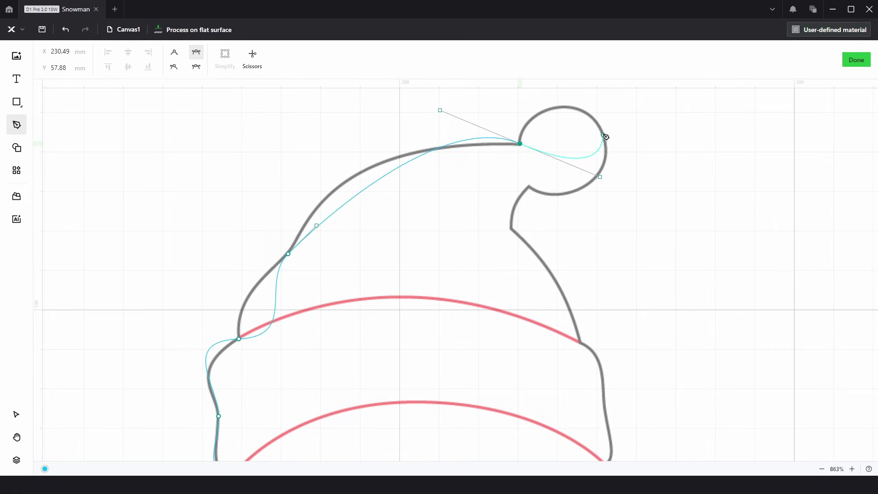
drag(605, 136, 624, 181)
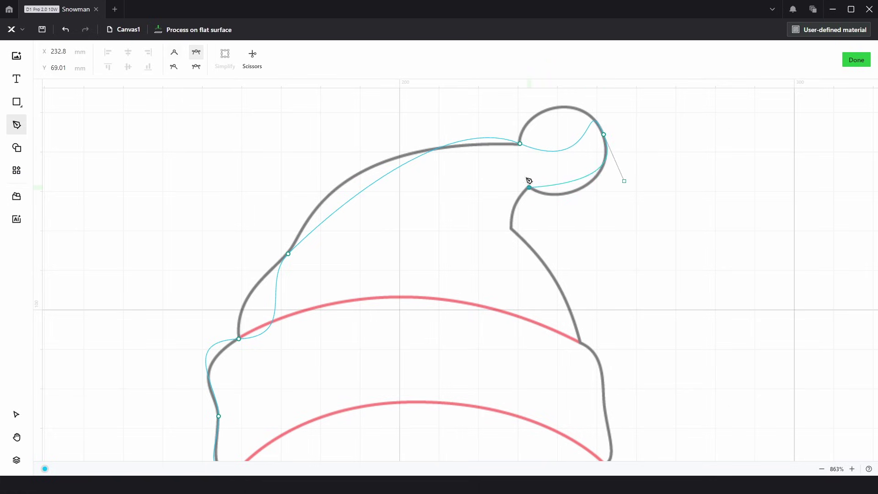
drag(529, 188, 481, 236)
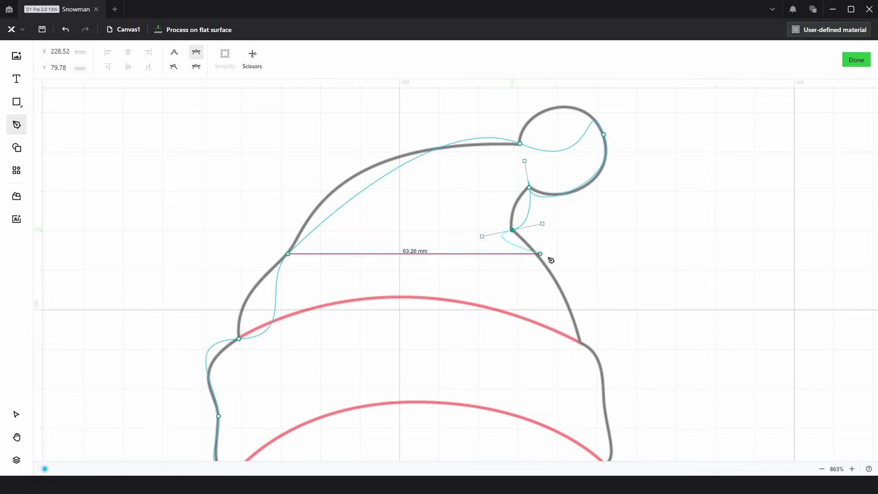
drag(578, 266, 392, 115)
key(ctrl+z)
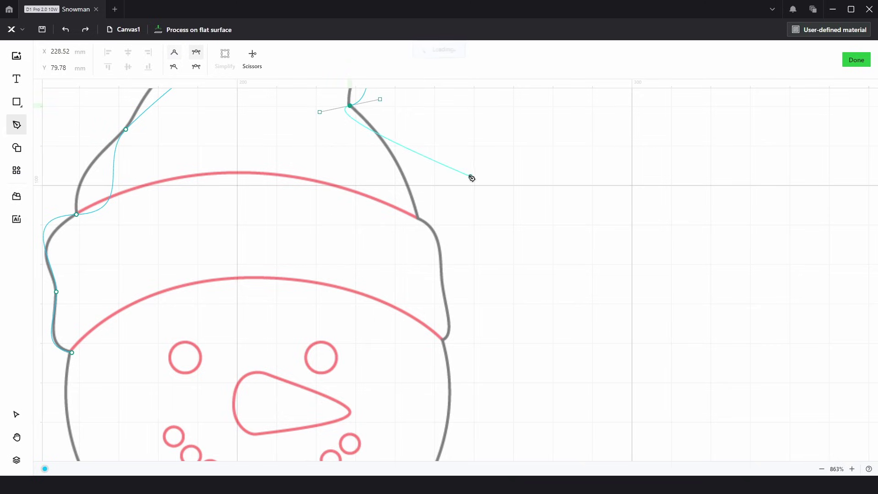
- Trace the hat brim's right edge with curved anchors at about X 246, Y 109; X 252, Y 125; and X 252, Y 139 mm
drag(419, 219, 467, 175)
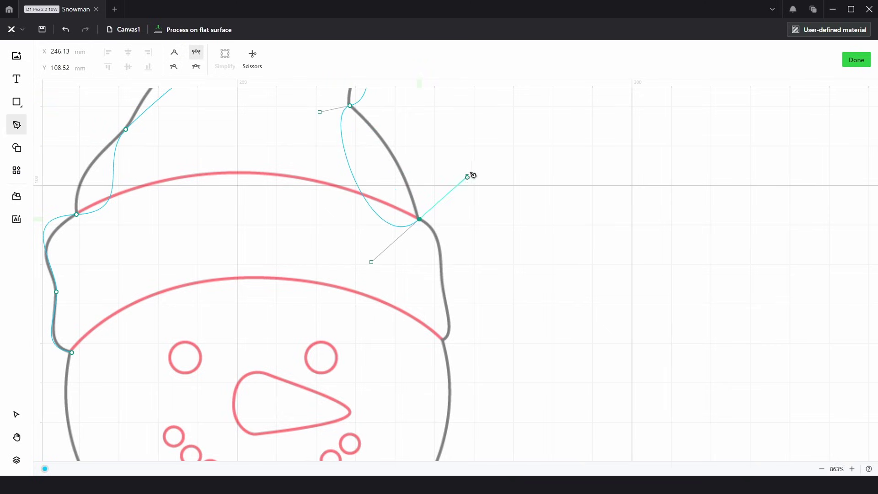
drag(441, 283, 490, 279)
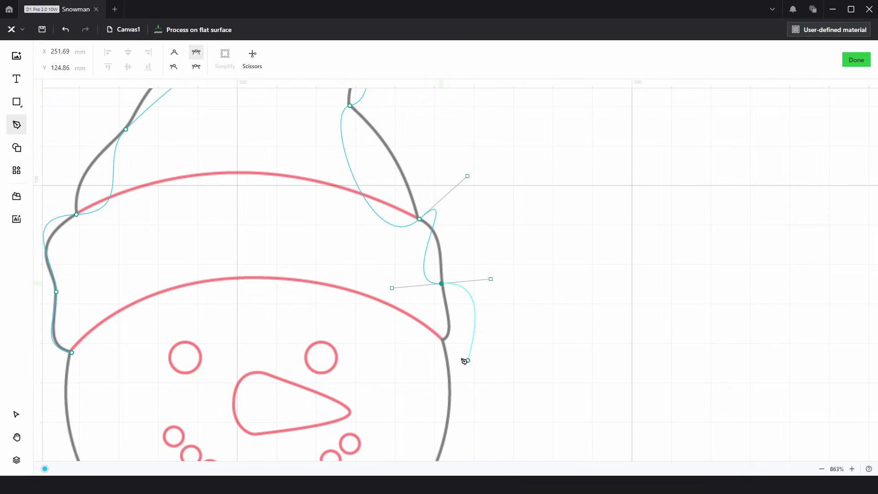
drag(447, 343, 562, 164)
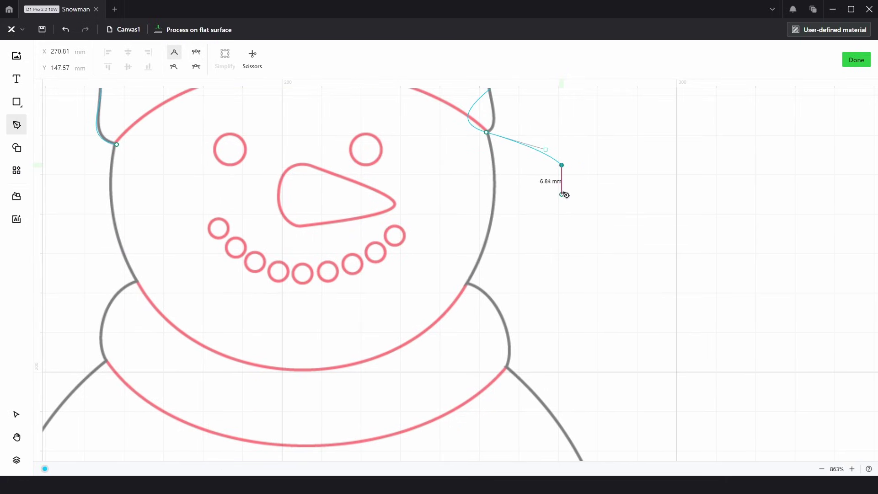
key(ctrl+z)
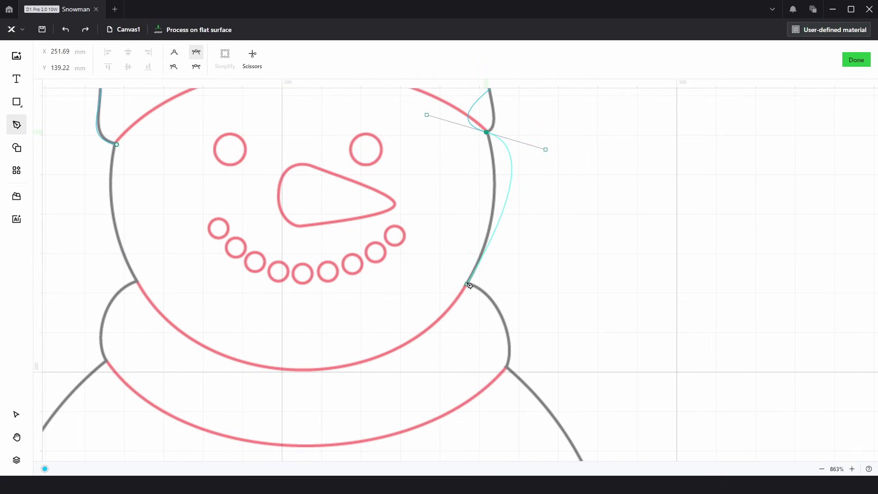
- Add curved anchors at the scarf's upper right end and its lower right corner at about X 257, Y 199 mm
drag(466, 284, 524, 288)
drag(509, 370, 526, 165)
key(ctrl+z)
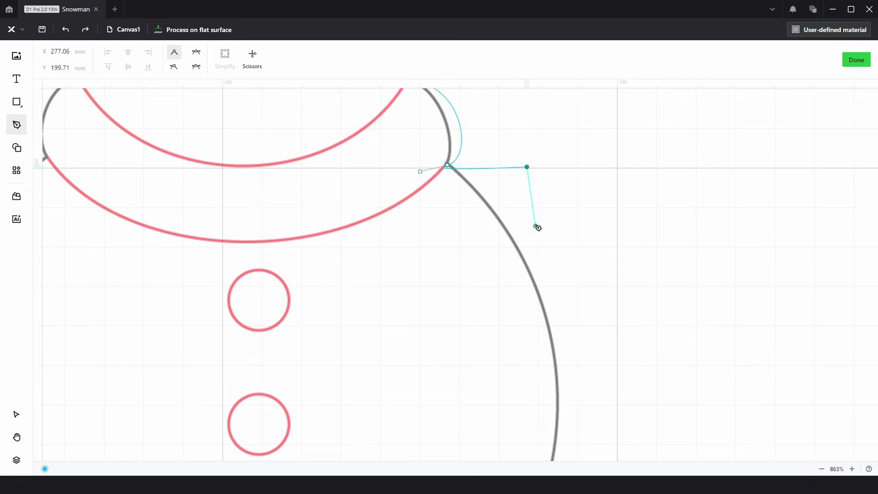
- Add curved anchors at the body's bottom about X 205, Y 340; scarf's lower left corner X 155, Y 198; and scarf's upper left end X 164, Y 177 mm
scroll(530, 226, down, 1)
scroll(531, 223, down, 3)
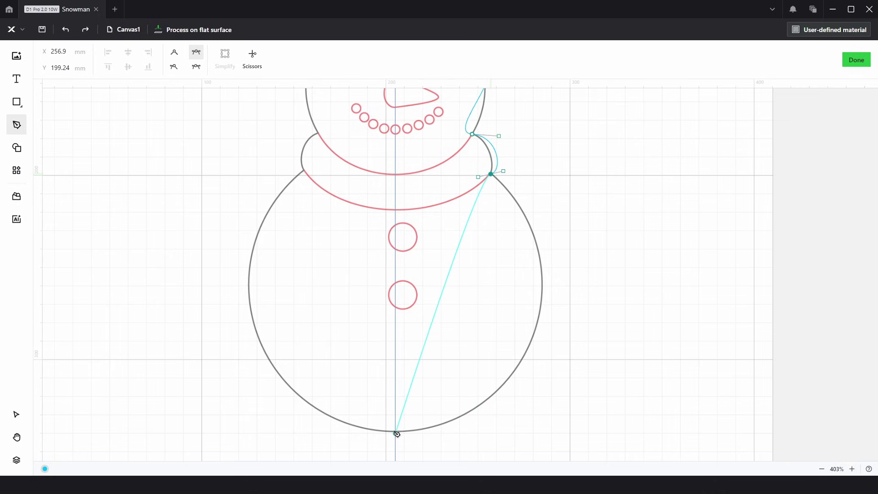
drag(396, 433, 238, 433)
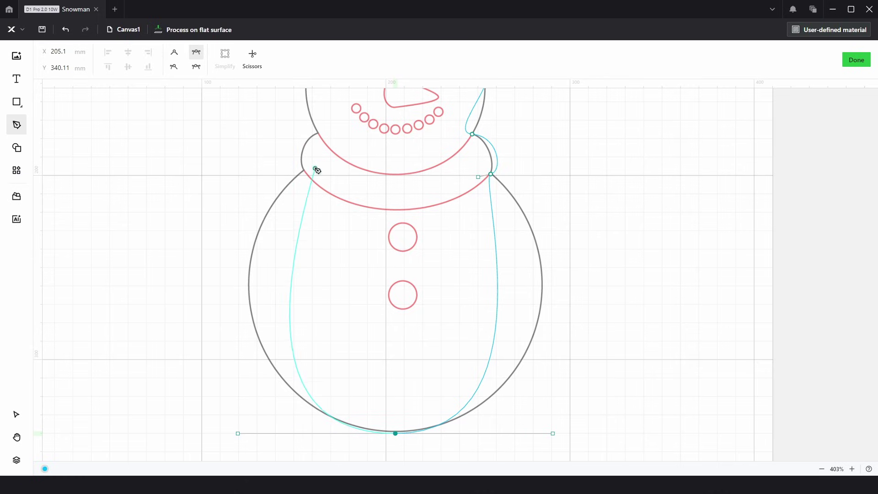
drag(305, 173, 350, 162)
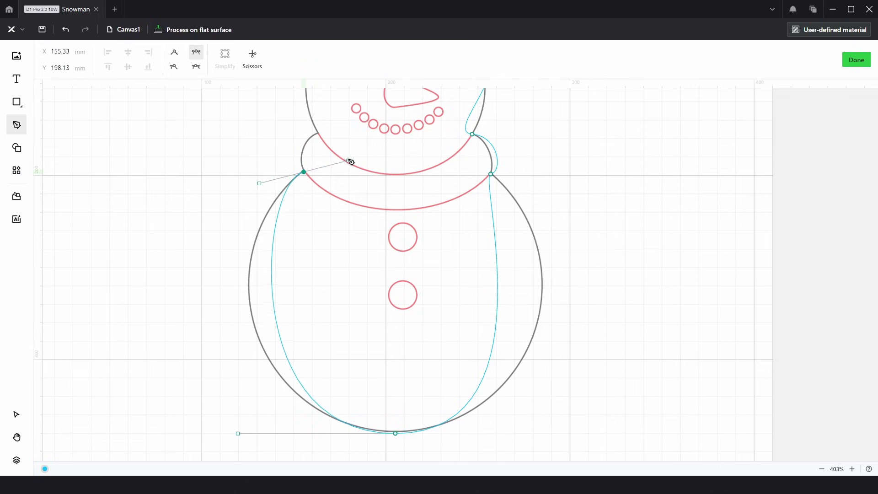
drag(319, 133, 388, 272)
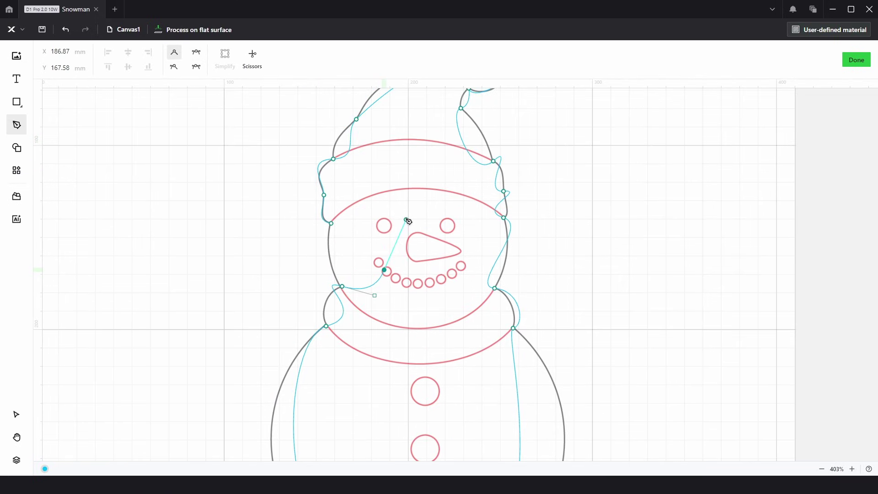
- Close the outline at its starting anchor on the hat brim's lower left corner
scroll(333, 227, up, 3)
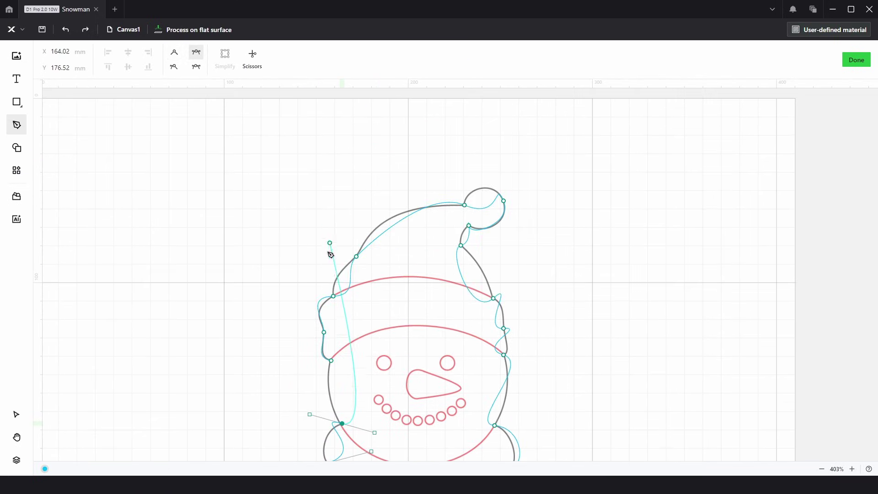
scroll(329, 251, down, 2)
scroll(325, 277, up, 10)
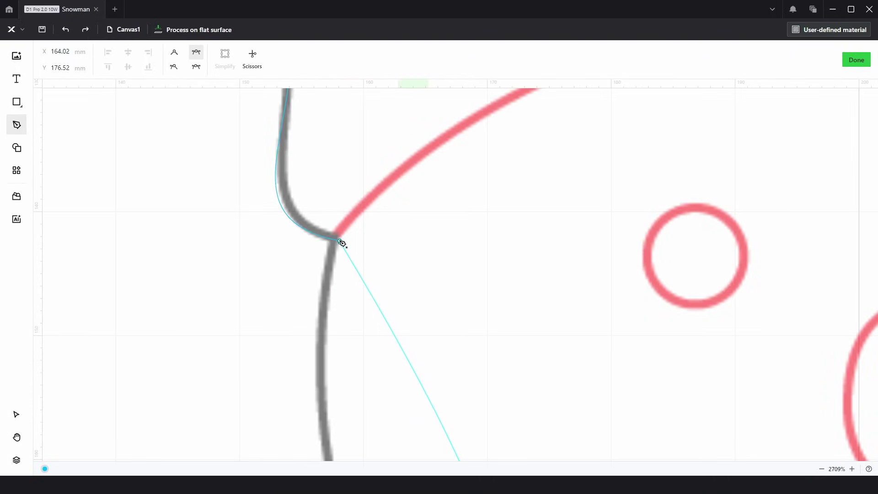
click(340, 241)
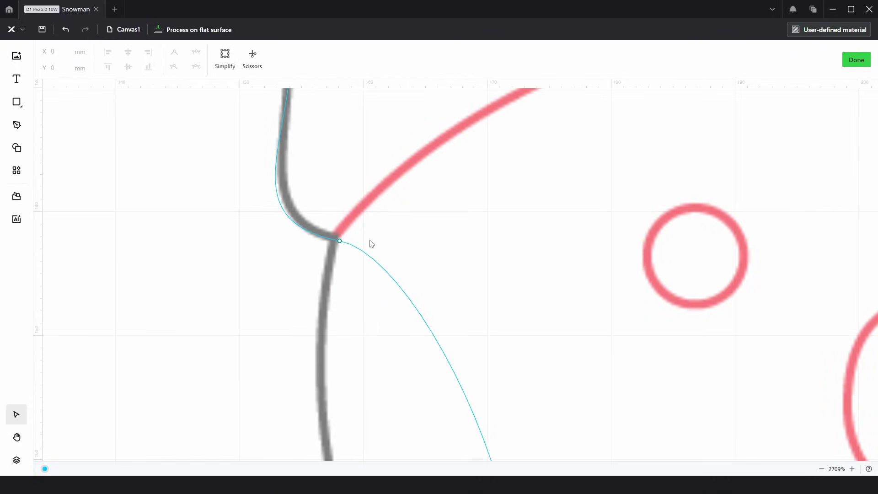
- Open the object list, hide the locked Image to examine the traced outline alone, and show the Image again
scroll(405, 239, down, 10)
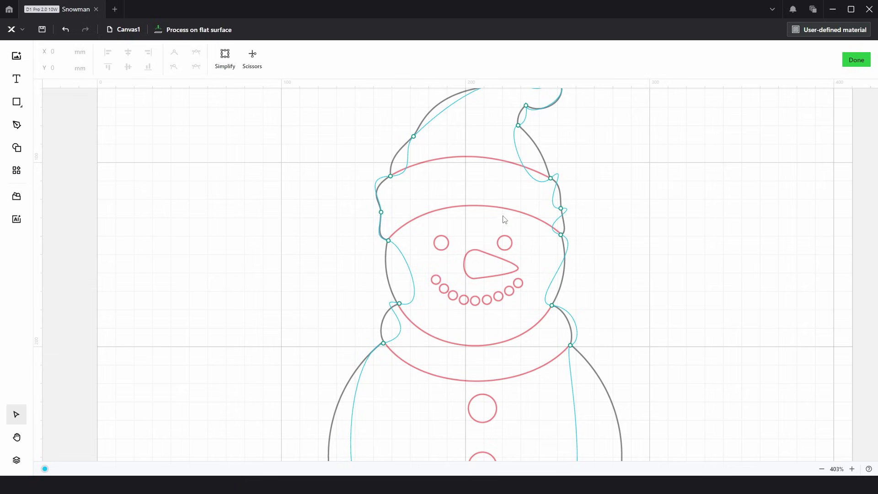
scroll(505, 219, down, 4)
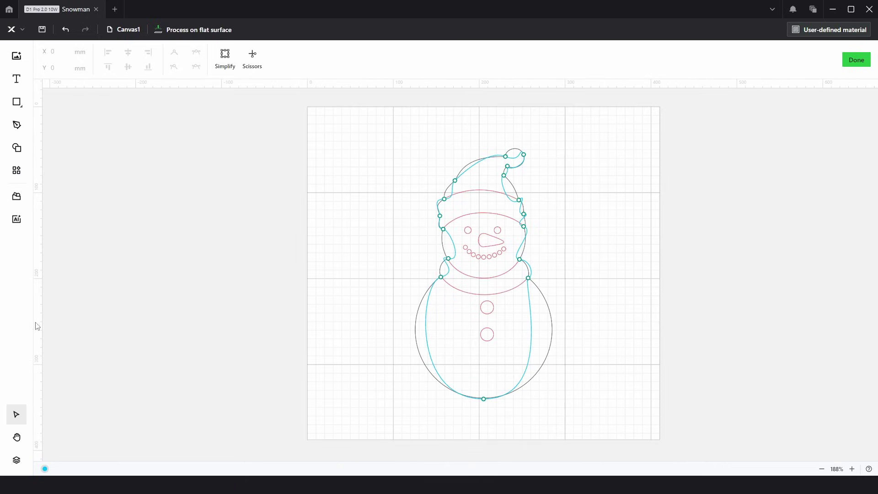
click(17, 459)
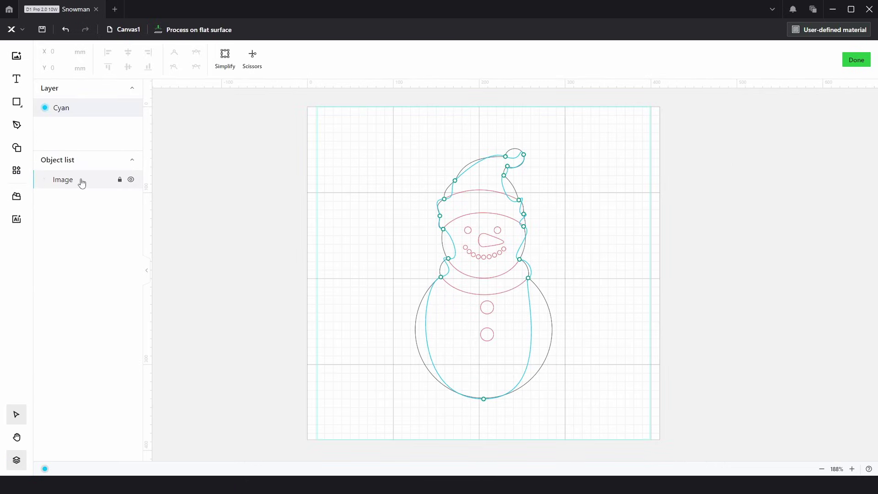
click(132, 182)
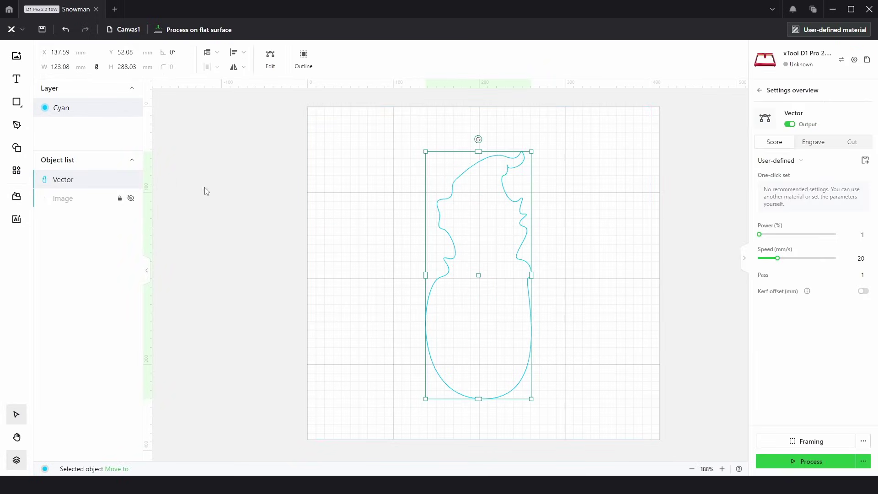
click(608, 213)
drag(640, 220, 598, 207)
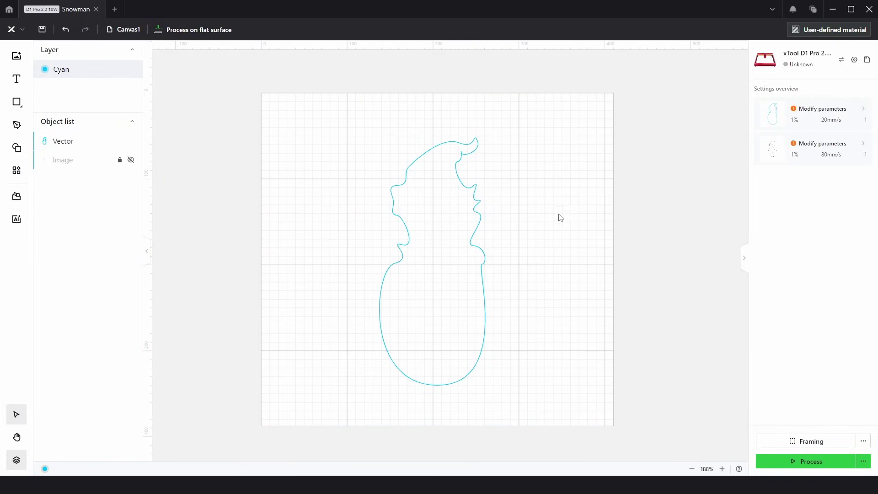
scroll(538, 212, up, 2)
drag(552, 247, 599, 217)
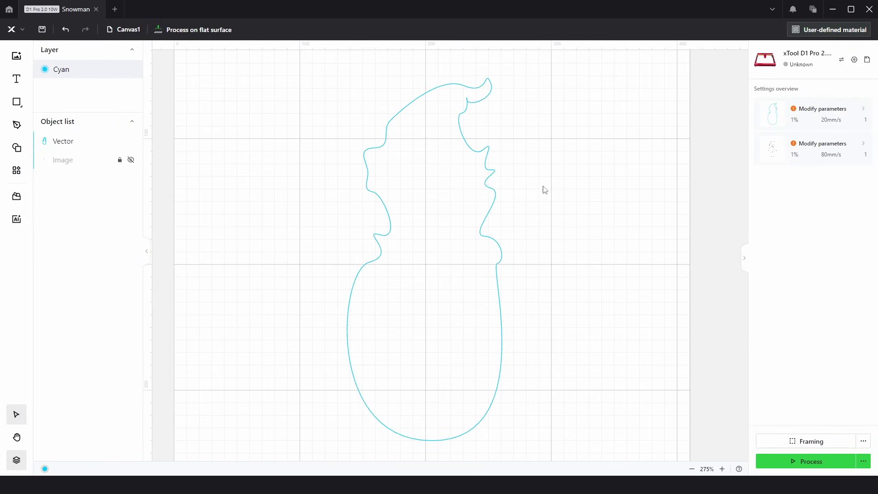
click(132, 161)
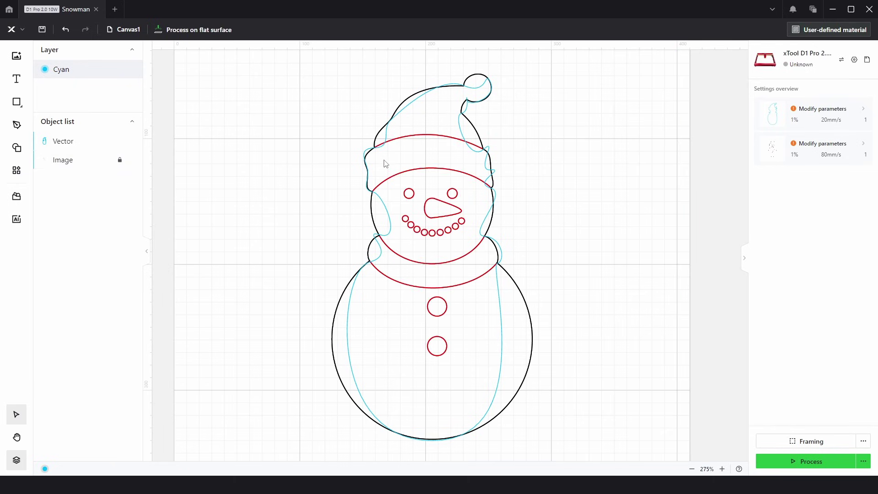
- Open the traced snowman vector for anchor editing
scroll(375, 171, up, 5)
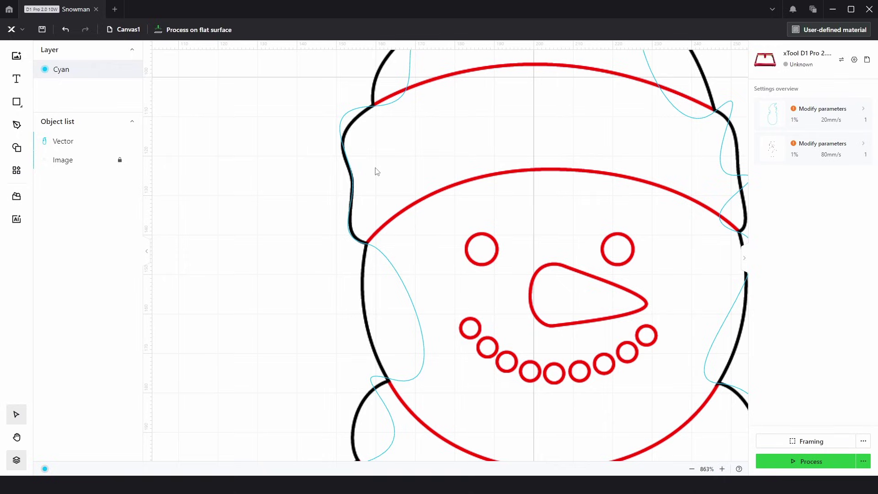
scroll(376, 189, up, 2)
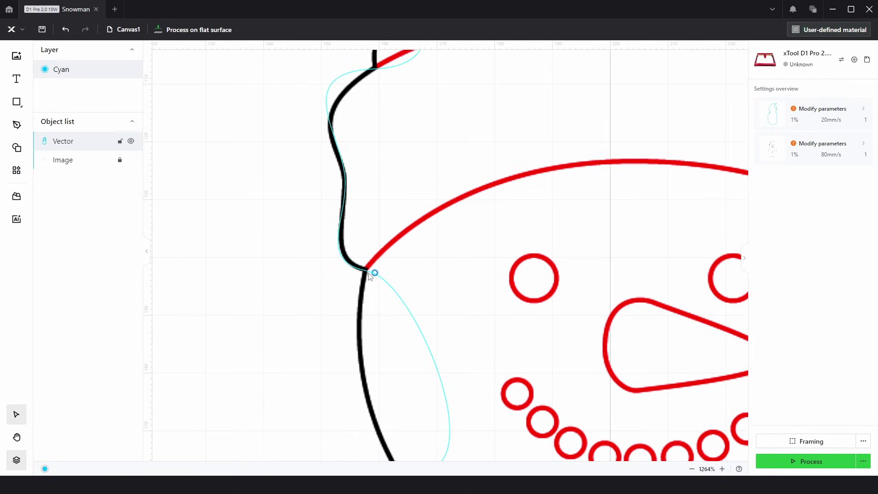
click(368, 272)
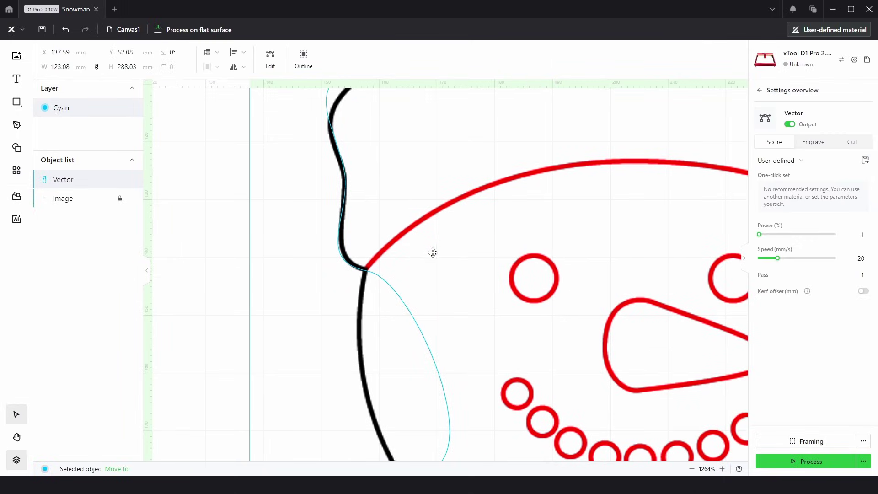
click(270, 59)
- Set the brim's lower left anchor to total asymmetry and move its upper handle to about X 151, Y 140 mm to fit the brim edge
drag(374, 202, 338, 274)
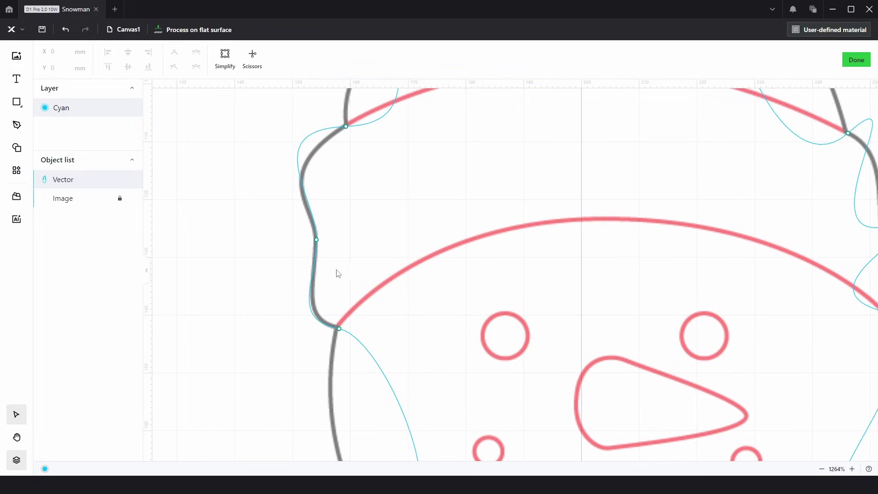
drag(355, 309, 327, 350)
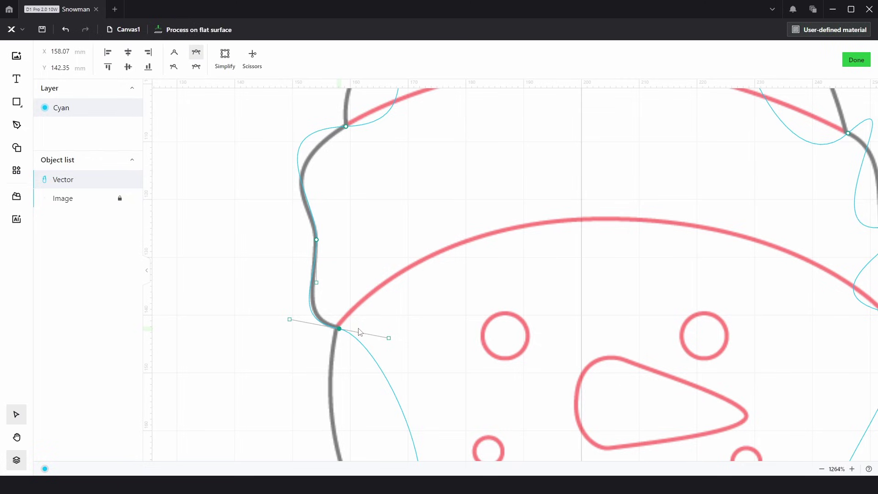
click(174, 67)
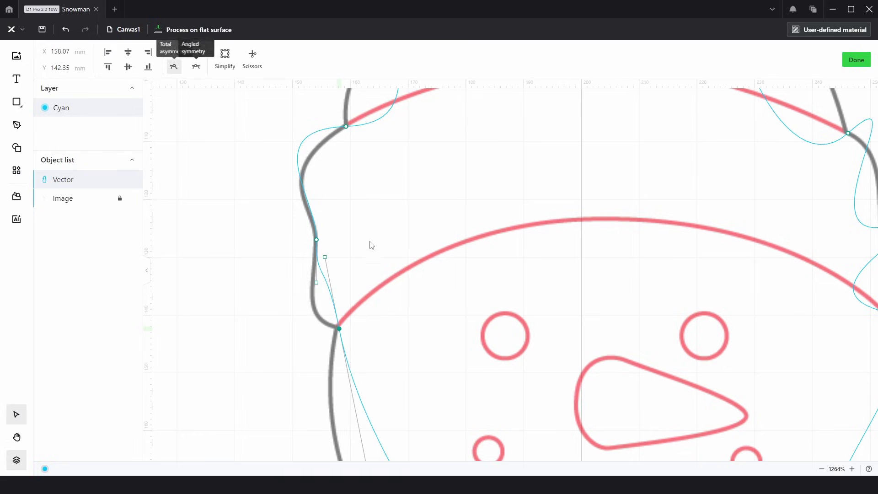
drag(325, 258, 295, 316)
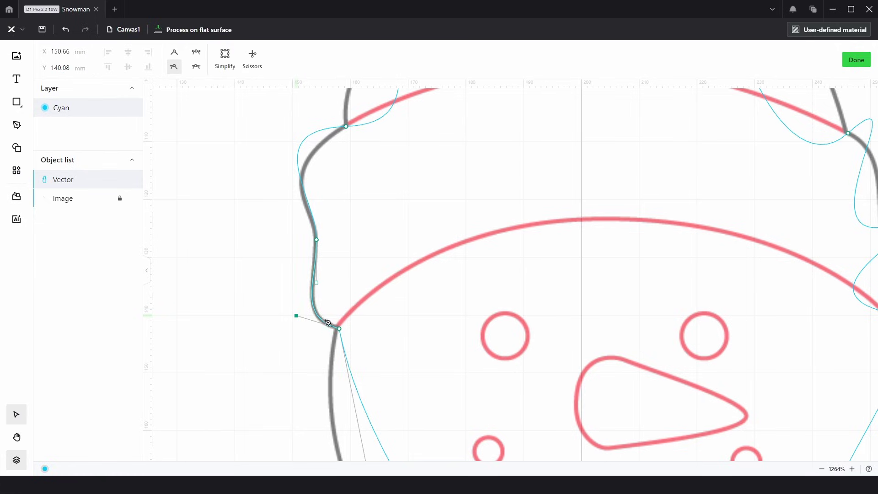
- Set the brim's upper left anchor to total asymmetry and move its lower handle to about X 146, Y 116 mm to follow the brim bulge
click(314, 270)
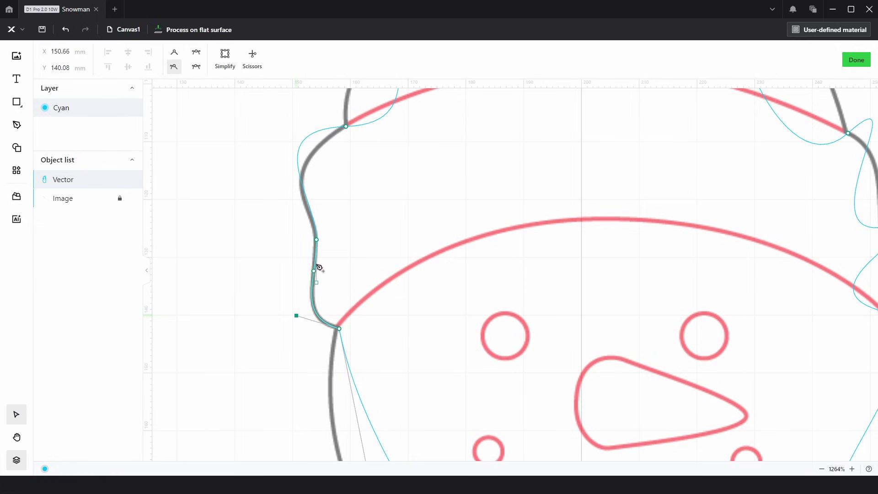
click(317, 239)
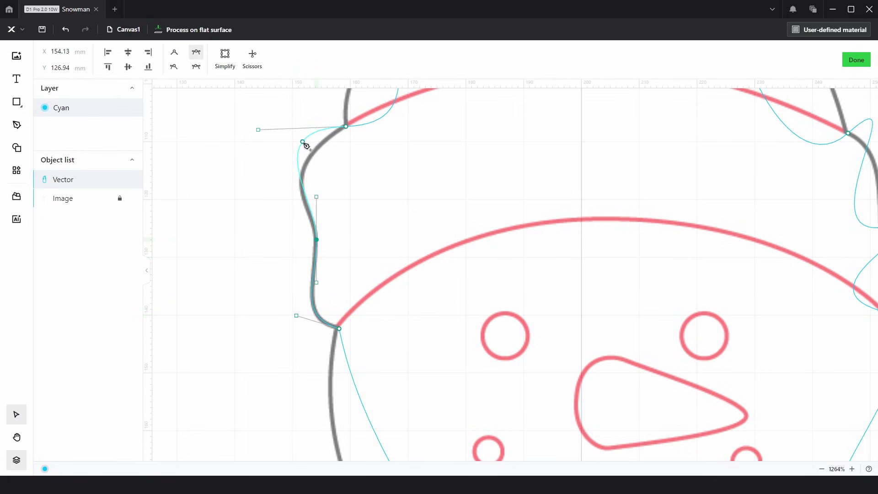
click(346, 127)
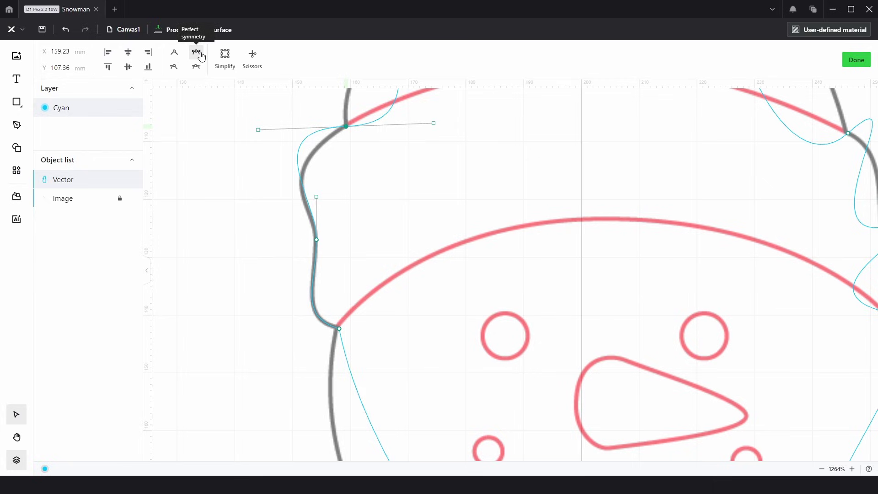
click(174, 68)
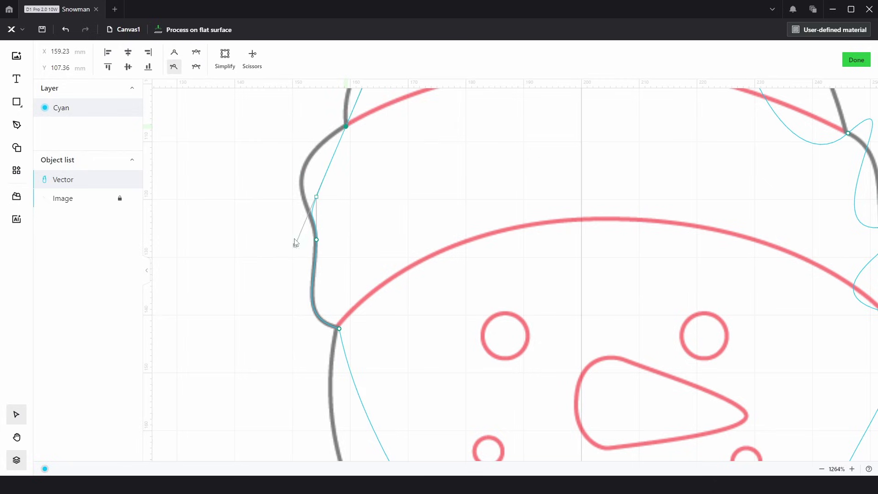
drag(295, 246, 268, 179)
- Fit the hat's lower left curve by moving the brim's upper left anchor's remaining handle to about X 158, Y 100 mm
scroll(316, 196, up, 2)
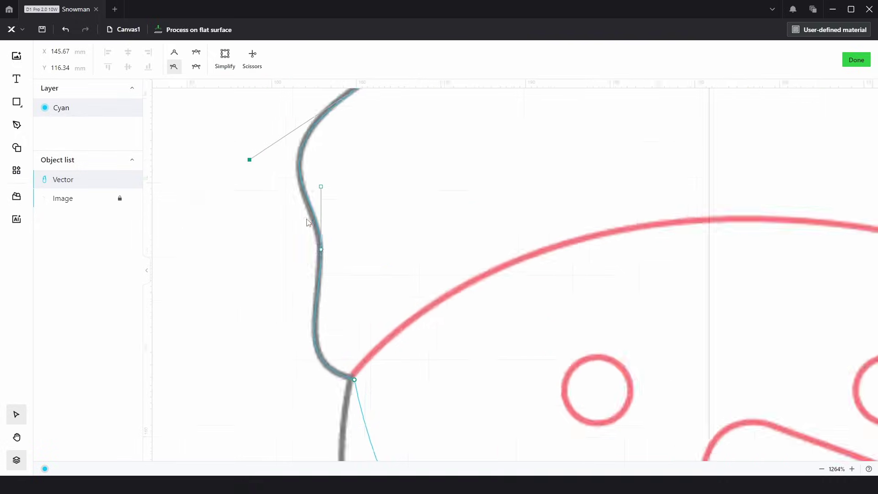
scroll(367, 190, up, 2)
drag(392, 359, 382, 250)
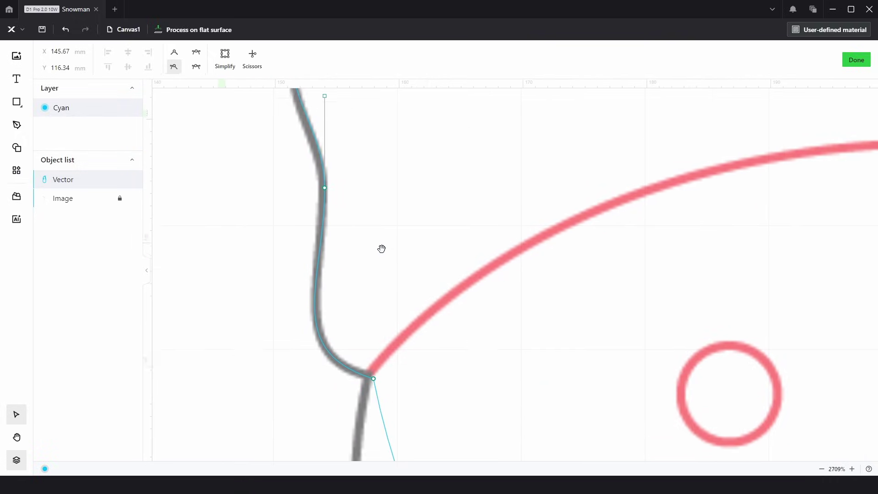
drag(335, 209, 308, 341)
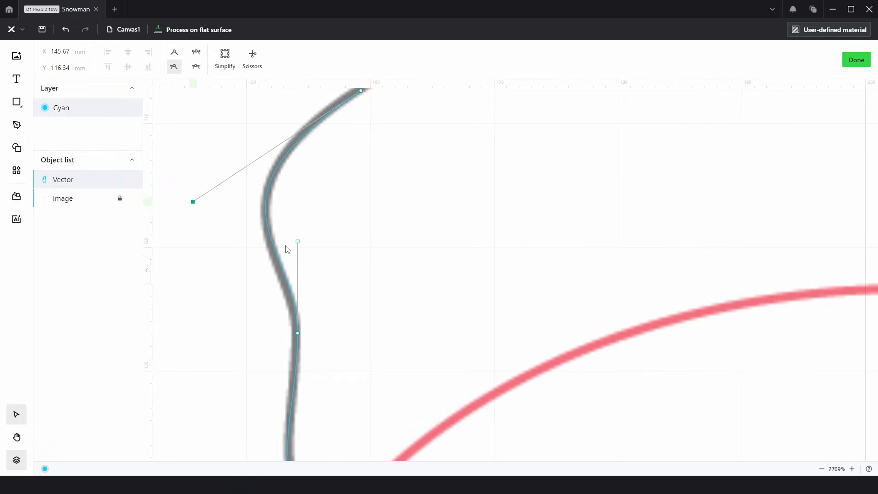
drag(328, 145, 275, 306)
scroll(311, 242, down, 5)
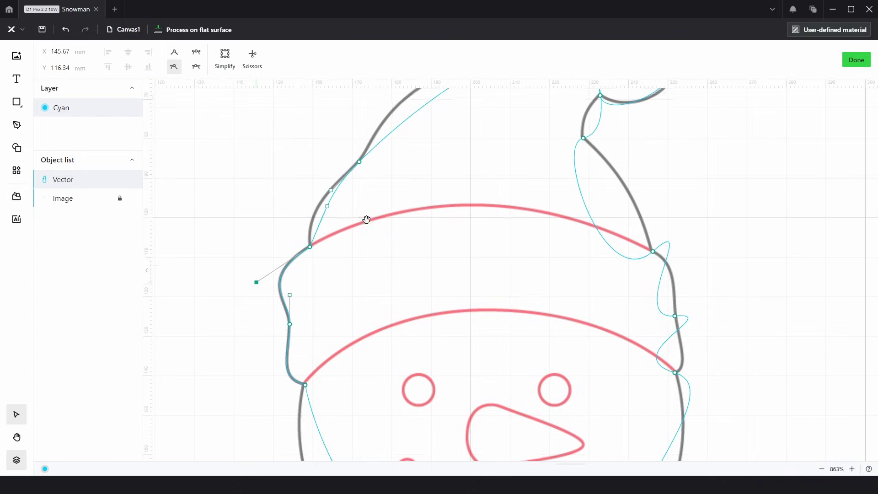
click(355, 187)
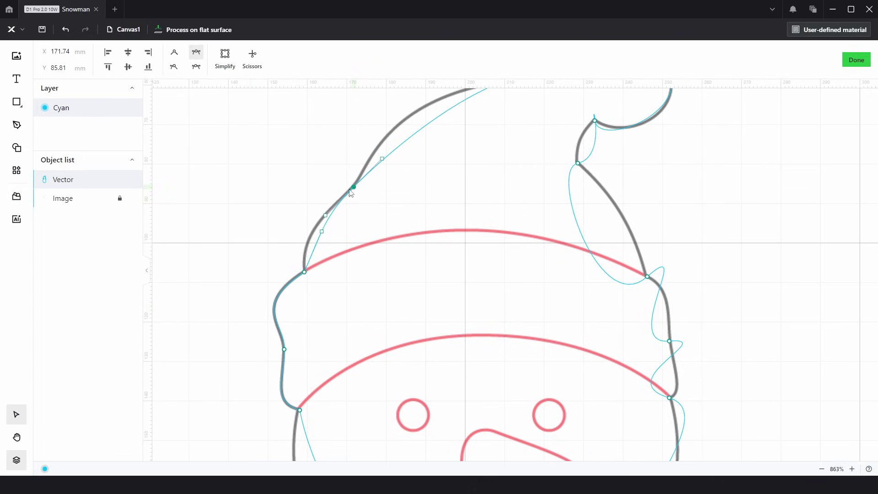
scroll(351, 192, up, 2)
drag(315, 228, 277, 265)
scroll(402, 184, up, 2)
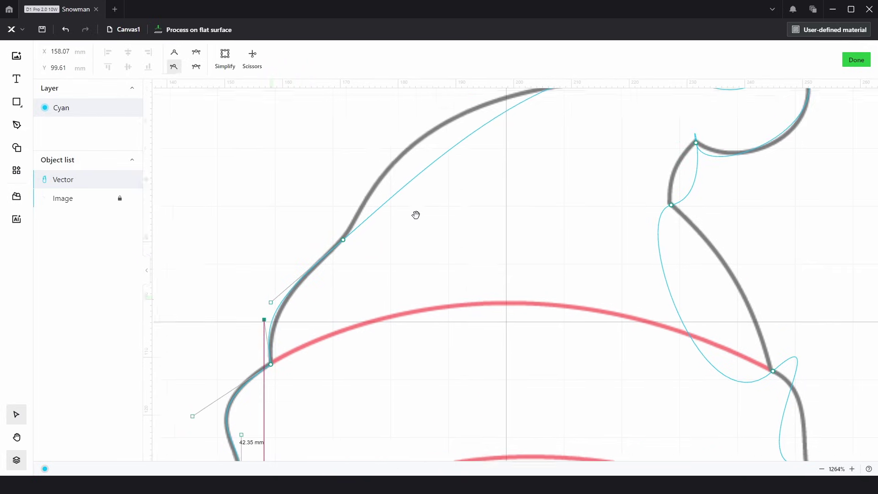
- Shorten the perfectly symmetric handles of the anchor at the hat's left bend, placing the upper handle at about X 178, Y 80 mm
click(340, 244)
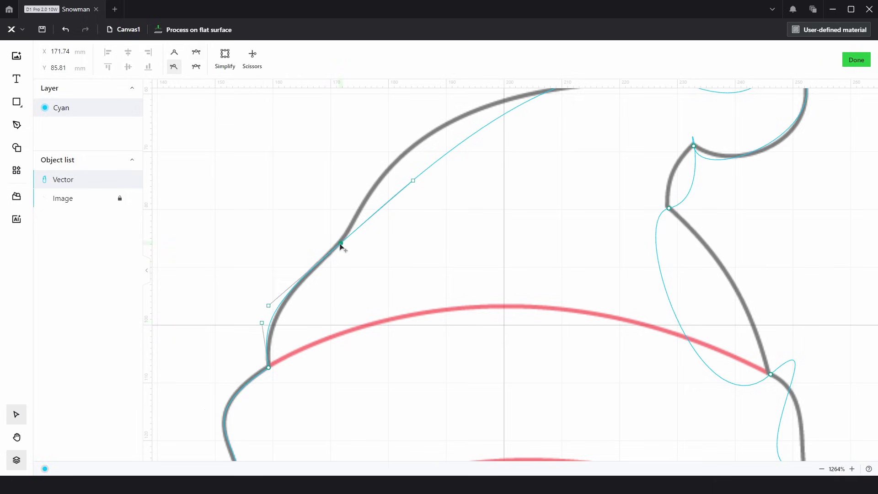
drag(413, 181, 380, 208)
drag(437, 201, 389, 240)
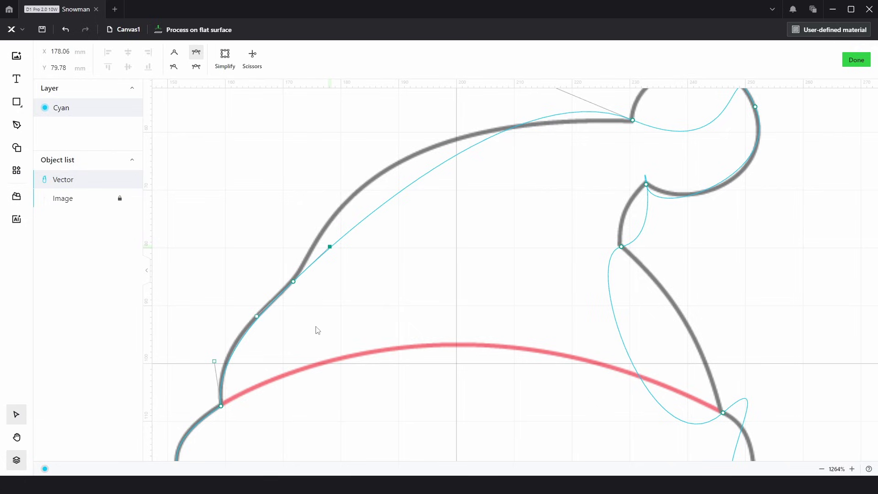
- Set the anchor where the hat meets the pom-pom to total asymmetry and move its hat-side handle to about X 183, Y 56 mm
scroll(555, 159, up, 1)
scroll(515, 154, right, 1)
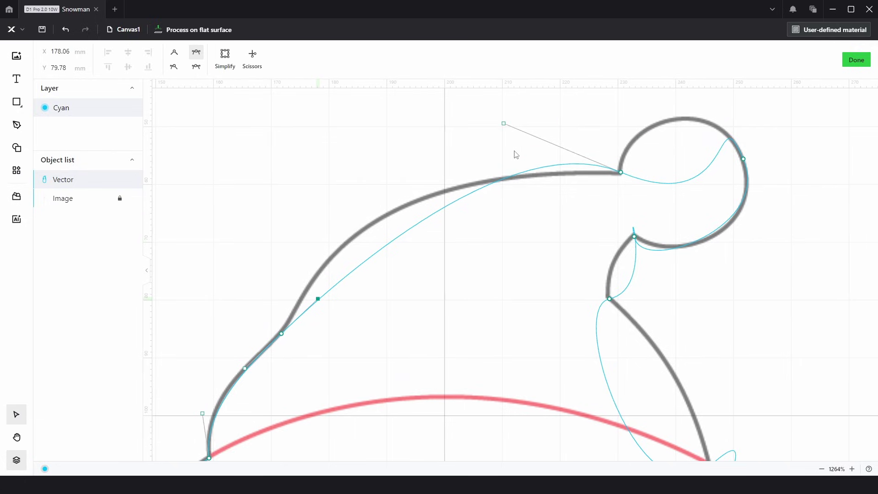
drag(504, 124, 502, 139)
drag(602, 196, 631, 156)
click(173, 67)
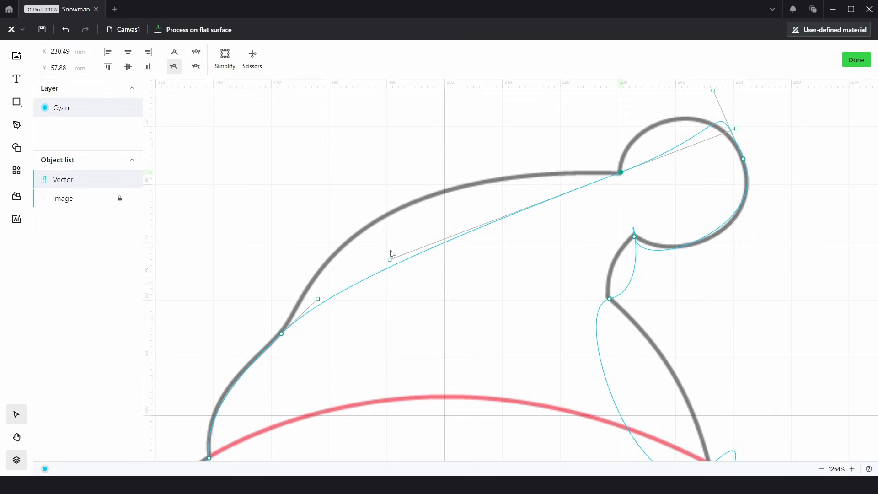
mouse_move(390, 260)
mouse_down()
mouse_move(405, 190)
mouse_move(366, 161)
mouse_move(346, 162)
mouse_up()
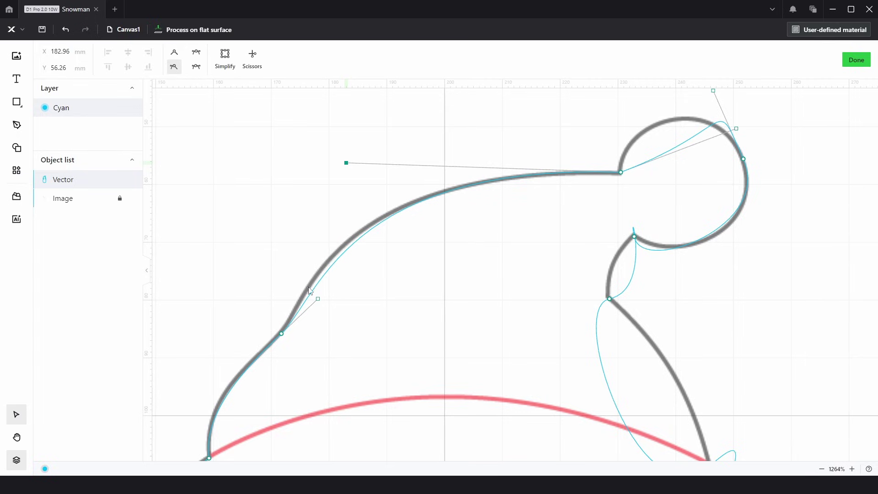
- Move the hat's left bend anchor to about X 172, Y 85 mm and the brim's upper left anchor's handle to about X 158, Y 97 mm
drag(319, 300, 314, 295)
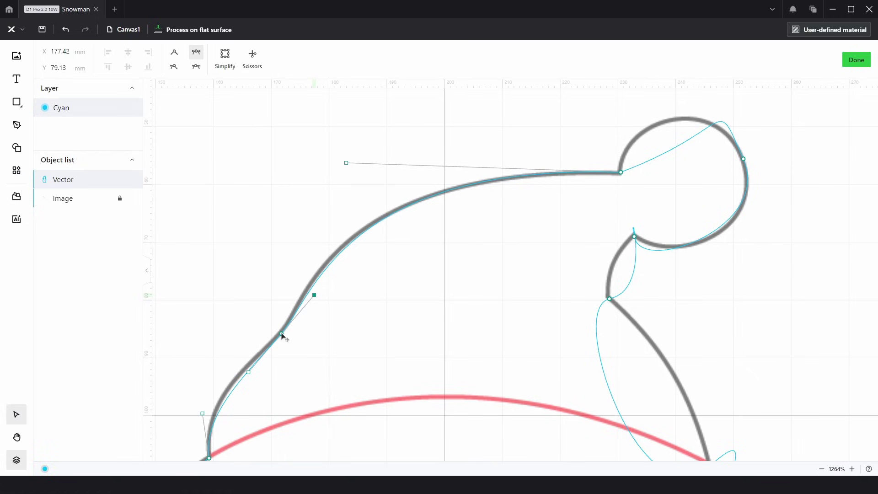
drag(282, 333, 284, 328)
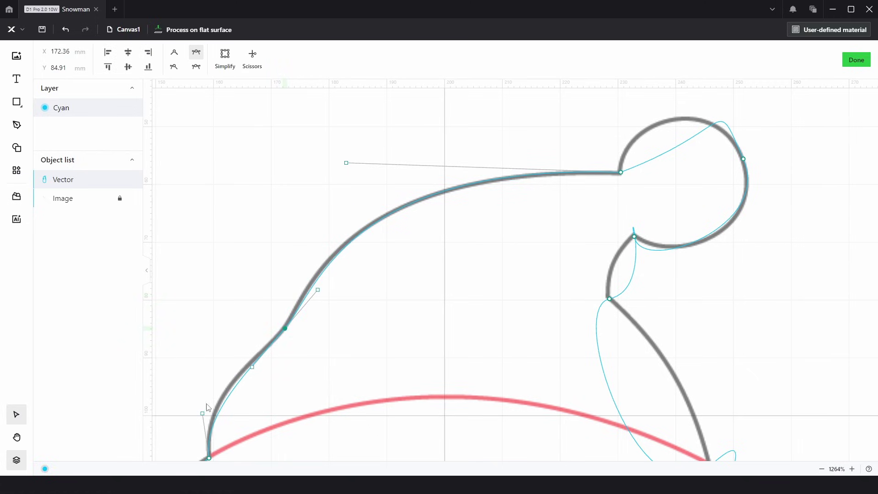
drag(203, 414, 200, 398)
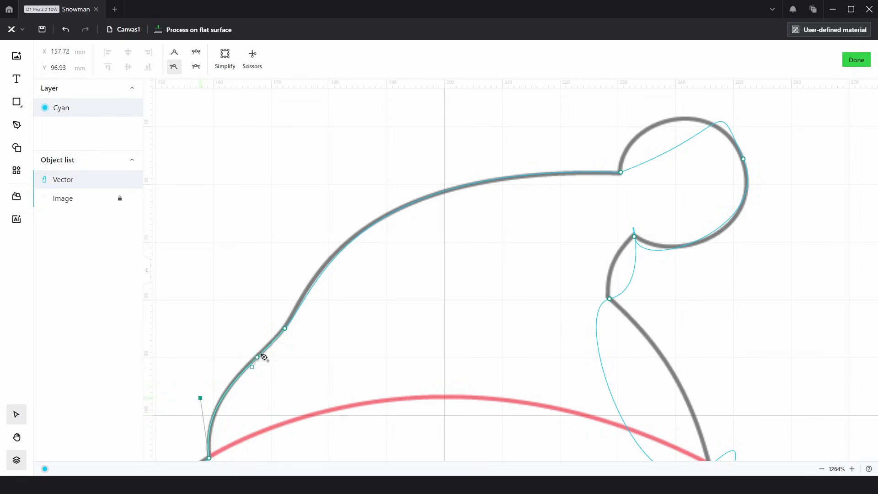
- Lengthen the hat-side handle of the anchor where the hat meets the pom-pom to about X 181, Y 57 mm
drag(594, 147, 629, 194)
drag(347, 162, 334, 168)
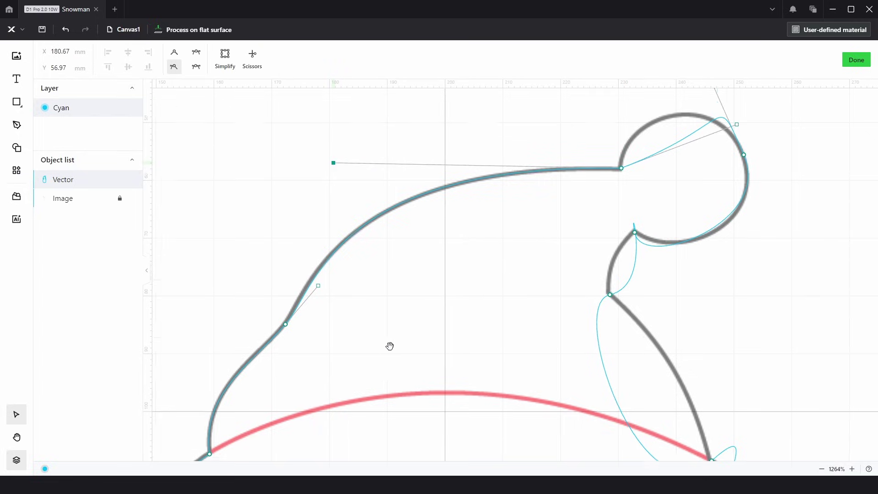
- Fine-tune the hat's left bend anchor to about X 172.5, Y 84.5 mm so the curve sits on the grey outline
scroll(288, 327, up, 5)
click(283, 327)
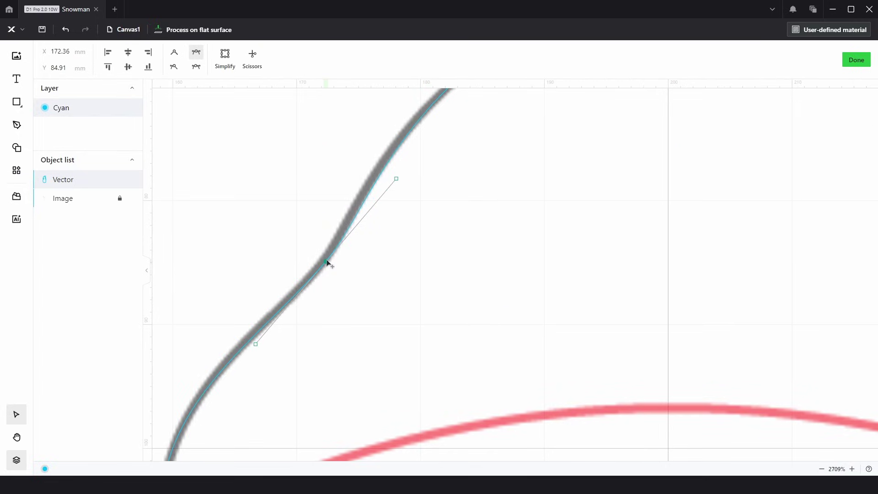
drag(326, 261, 325, 298)
scroll(358, 238, down, 5)
scroll(358, 239, down, 4)
scroll(355, 274, up, 4)
click(323, 300)
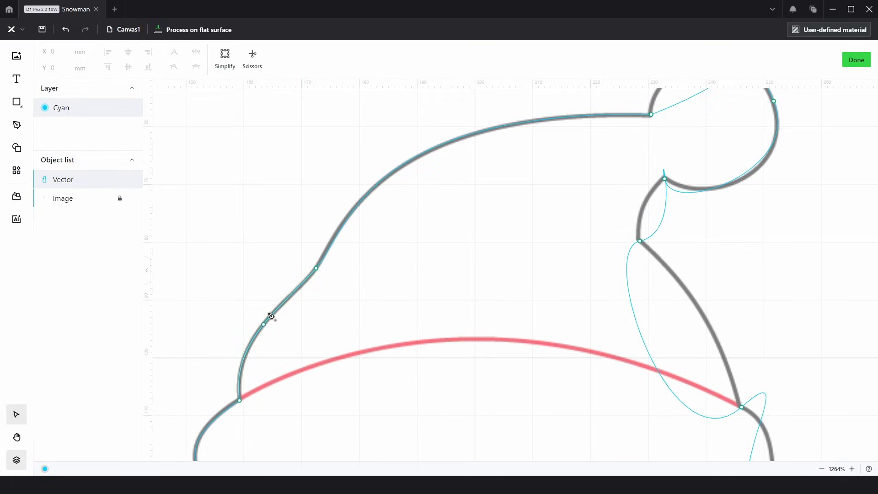
click(492, 128)
key(ctrl+z)
click(316, 268)
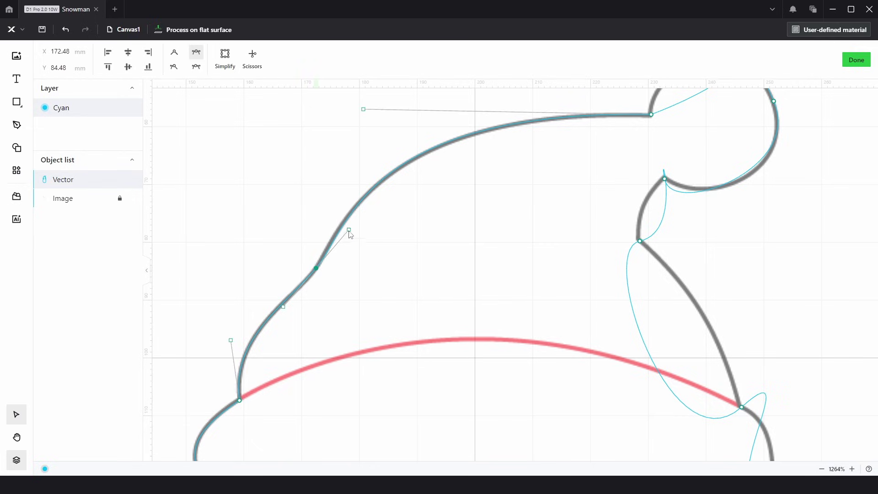
- Fit the pom-pom's top arc by moving the junction anchor's pom-pom-side handle to about X 230, Y 48 mm
click(458, 176)
drag(492, 156, 343, 239)
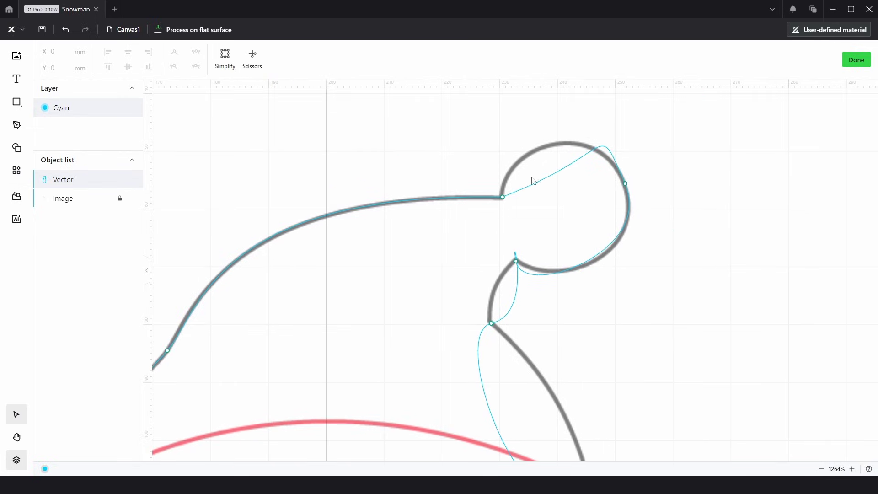
drag(527, 221, 455, 162)
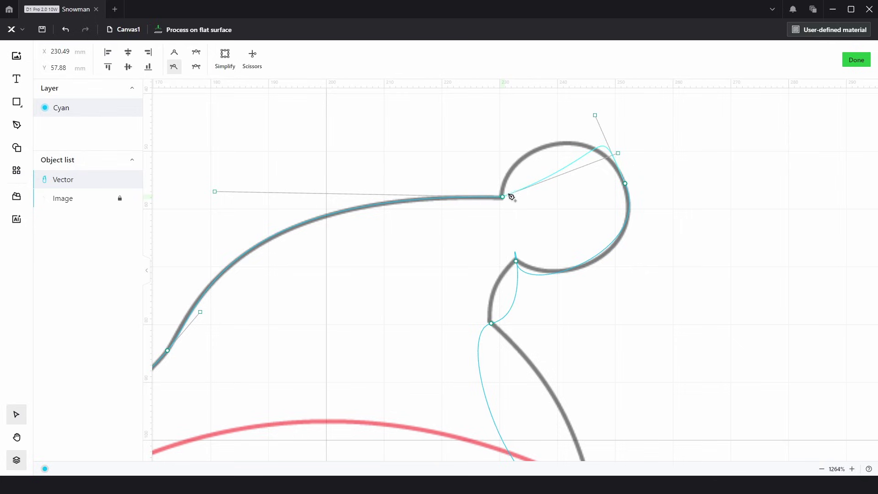
mouse_move(619, 154)
mouse_down()
mouse_move(492, 143)
mouse_move(500, 141)
mouse_up()
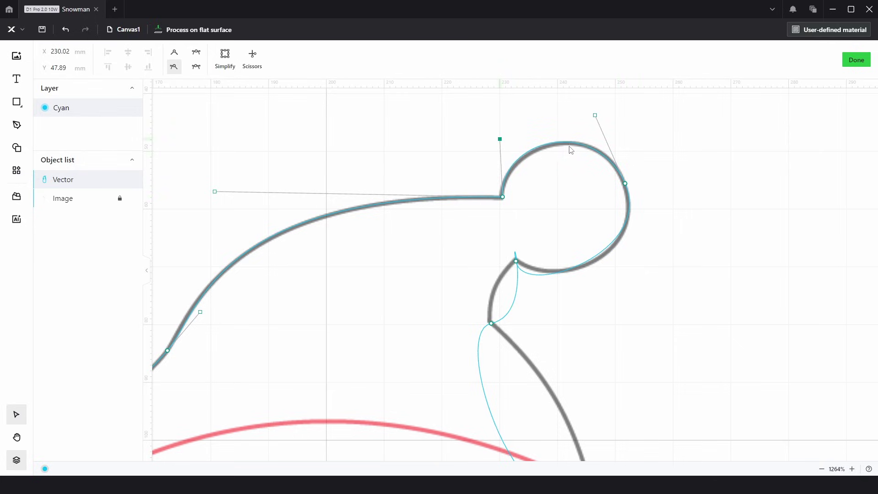
- Steepen the pom-pom's right anchor's handles, move that anchor to about Y 56 mm, and set the junction anchor's upper handle to about X 230.5, Y 48.3 mm
click(625, 183)
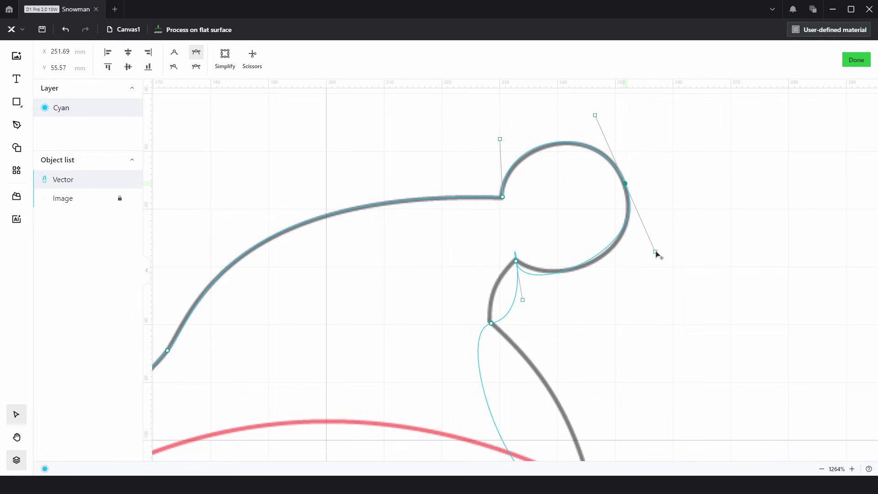
drag(656, 254, 650, 259)
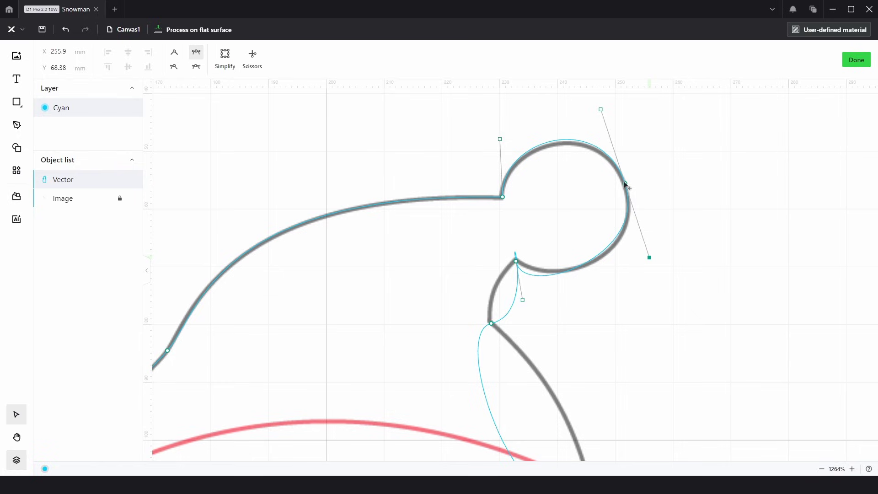
drag(626, 184, 627, 189)
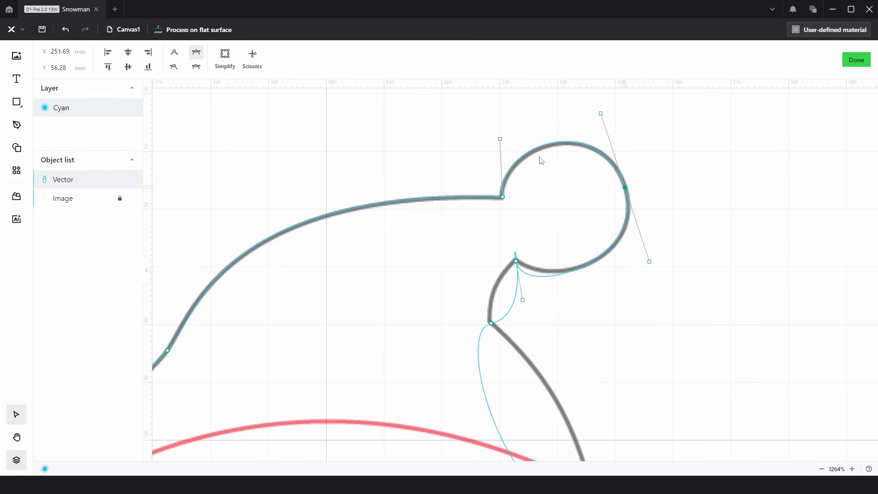
drag(501, 139, 503, 142)
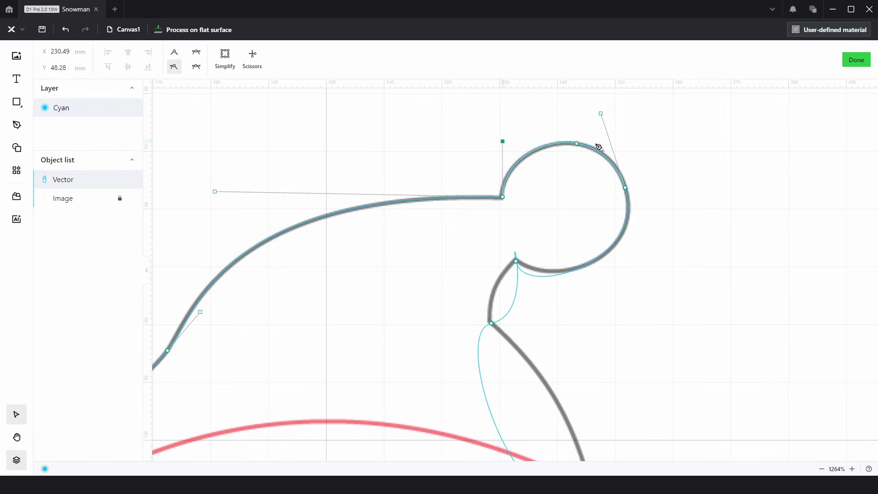
- Set the pom-pom's lower left anchor to total asymmetry and move its pom-pom-side handle to about X 239, Y 74 mm to fit the lower arc
click(516, 261)
drag(523, 300, 460, 286)
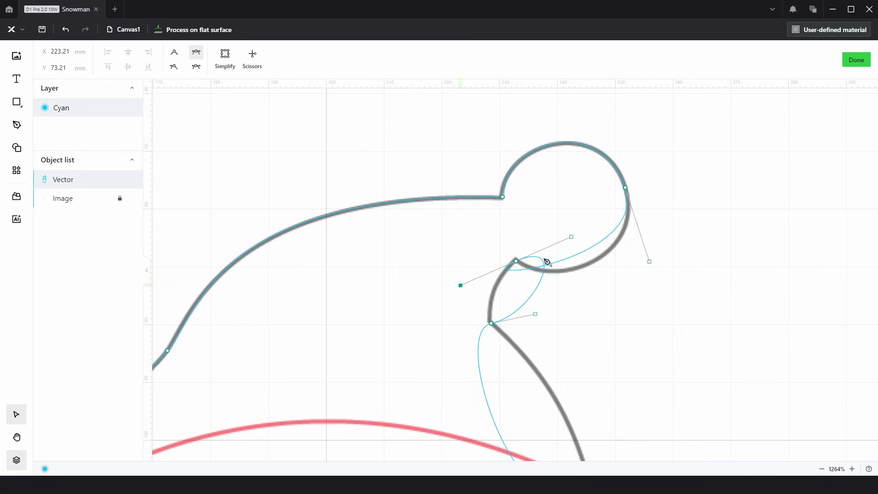
drag(463, 287, 544, 230)
click(174, 69)
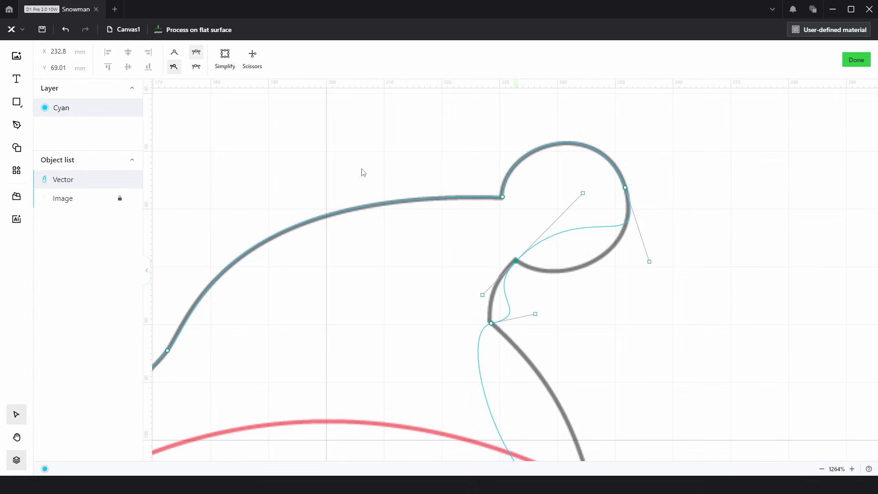
drag(582, 196, 555, 291)
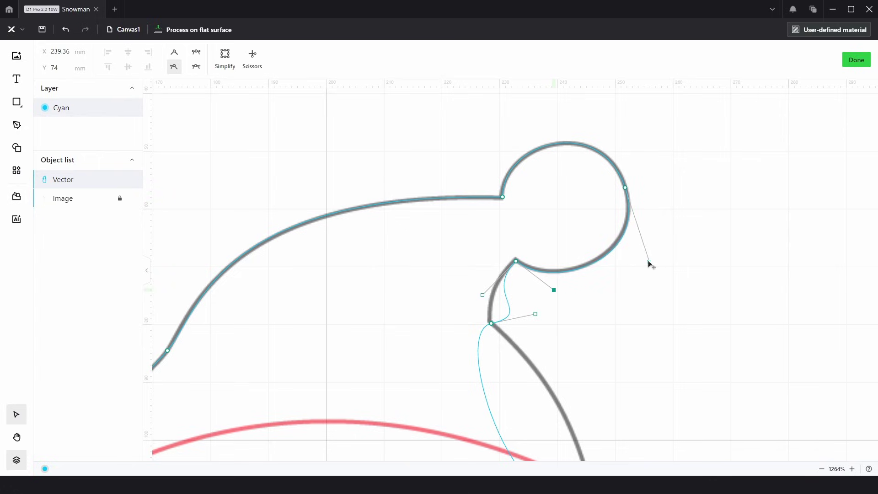
drag(648, 261, 648, 263)
- Set the anchor at the hat's corner below the pom-pom to total asymmetry and collapse its upper handle onto the anchor
drag(641, 316, 563, 219)
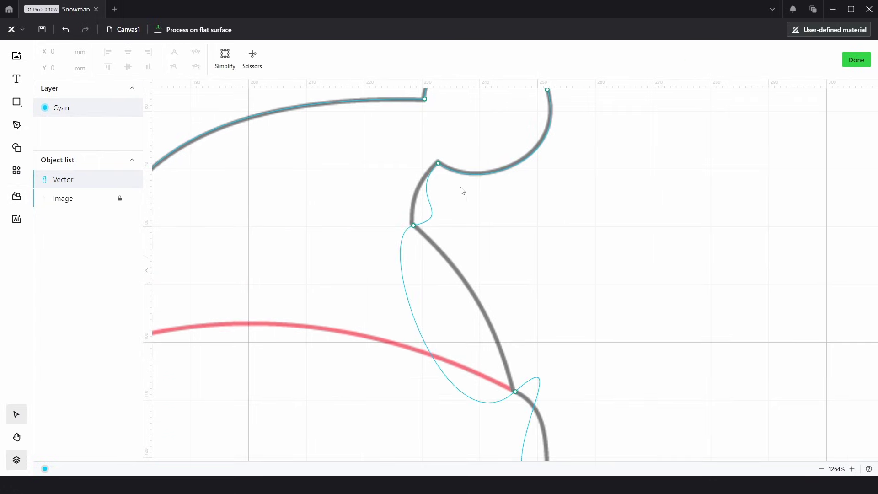
drag(454, 232, 386, 210)
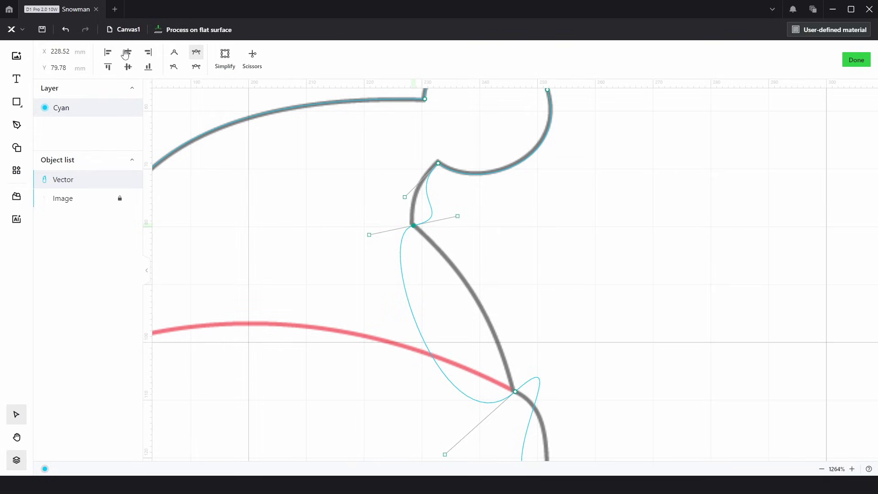
click(174, 67)
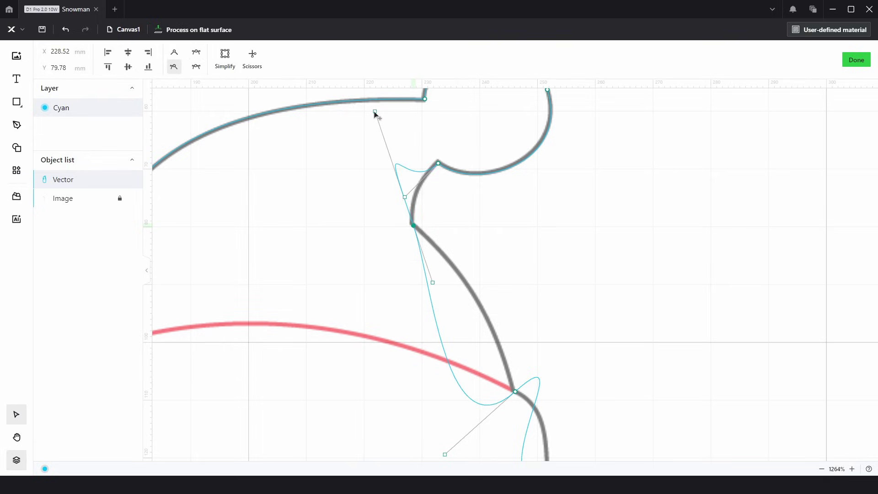
drag(375, 112, 406, 196)
scroll(441, 213, up, 4)
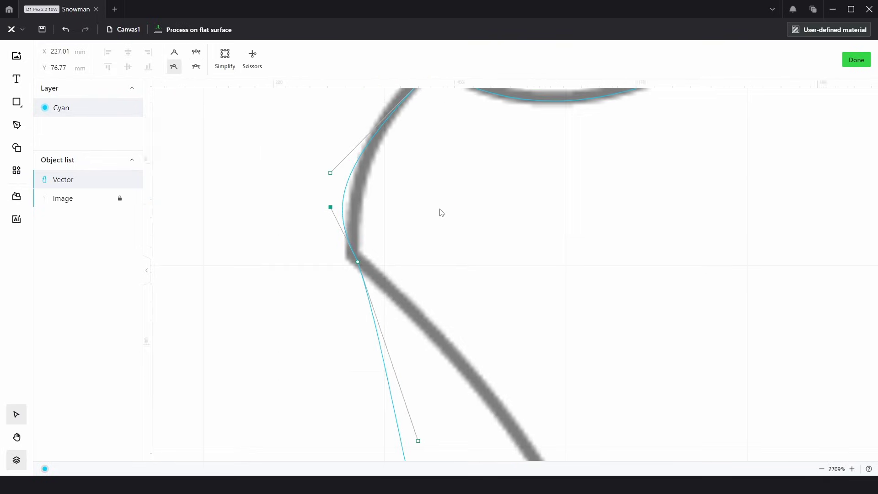
scroll(439, 220, up, 3)
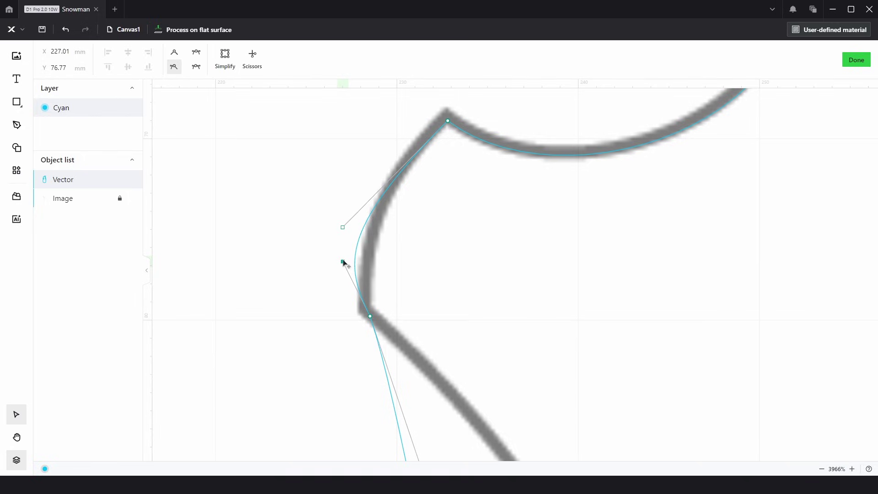
drag(343, 262, 371, 316)
click(370, 316)
- Fit the short curve below the pom-pom by moving the pom-pom's lower left anchor's free handle to about X 227, Y 73 mm
drag(344, 227, 375, 130)
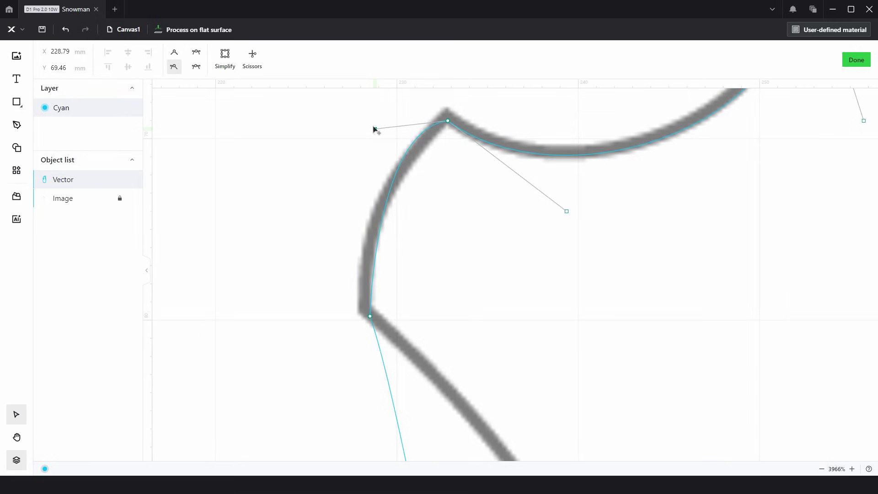
drag(374, 129, 314, 279)
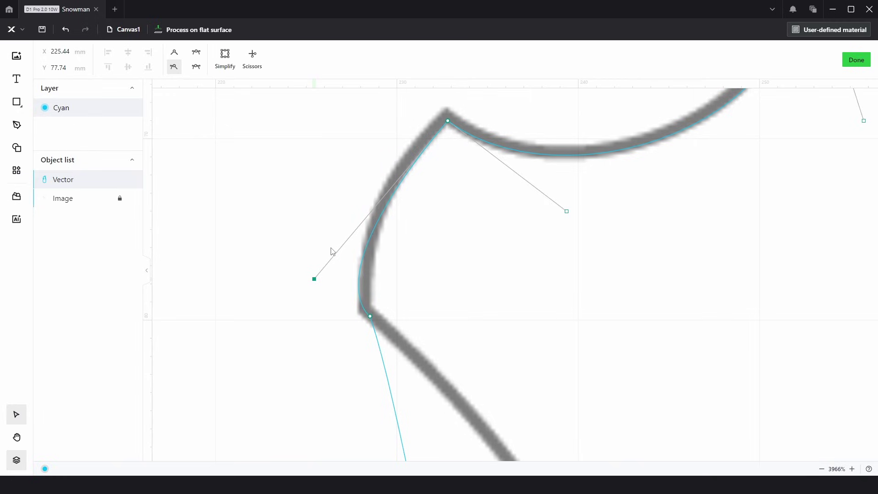
drag(314, 278, 341, 194)
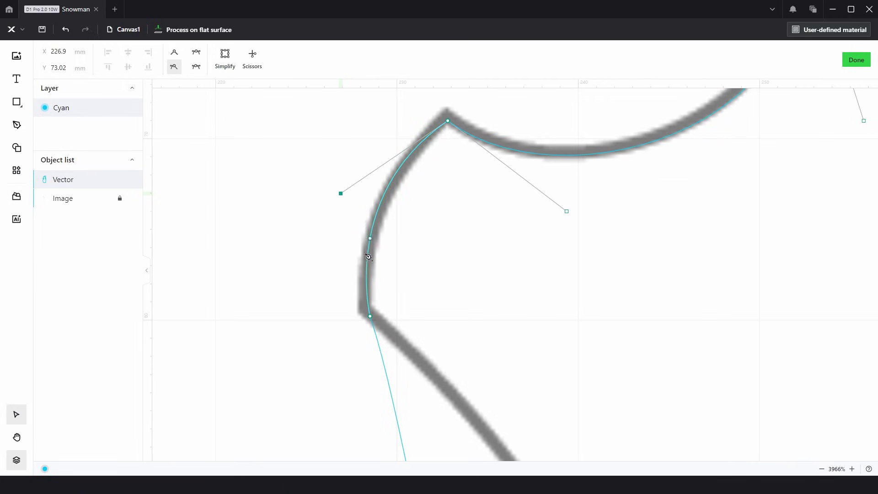
- Select the anchor at the hat's corner below the pom-pom
scroll(361, 201, down, 5)
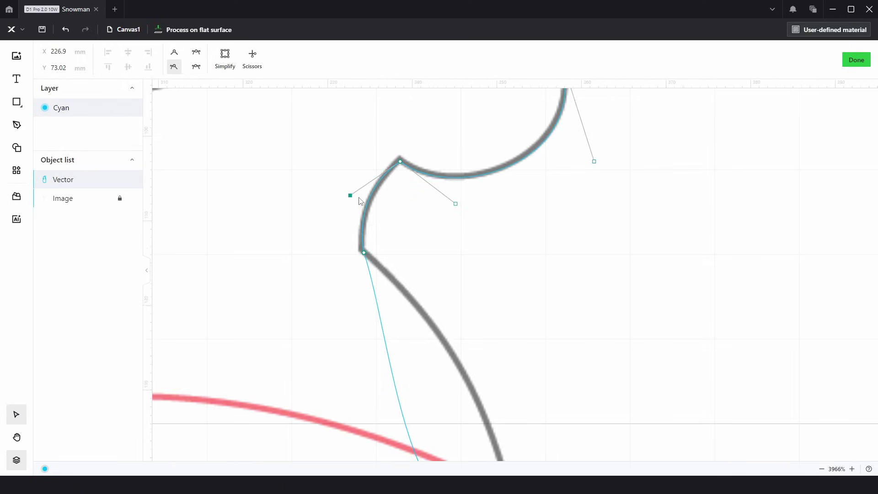
scroll(394, 214, down, 2)
click(327, 179)
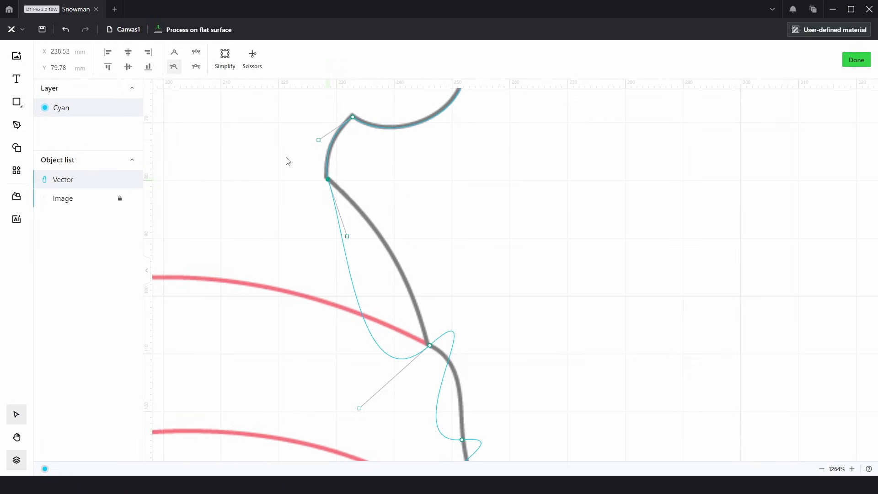
click(174, 67)
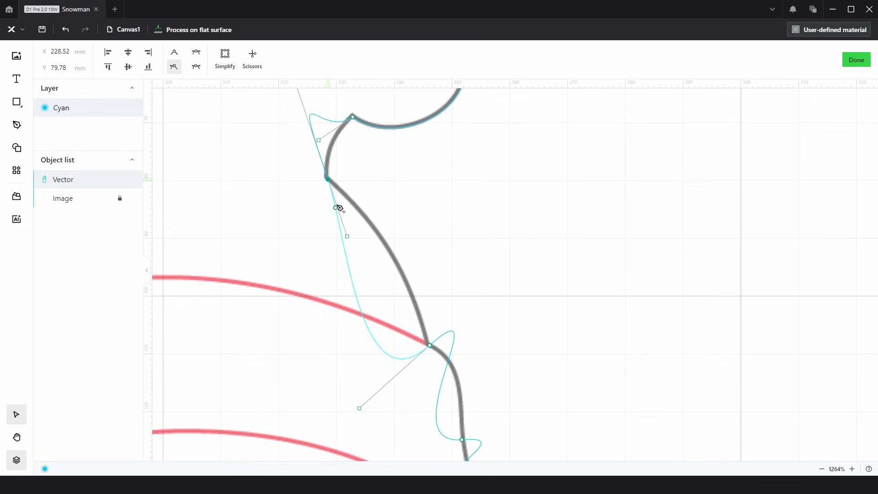
drag(347, 237, 398, 221)
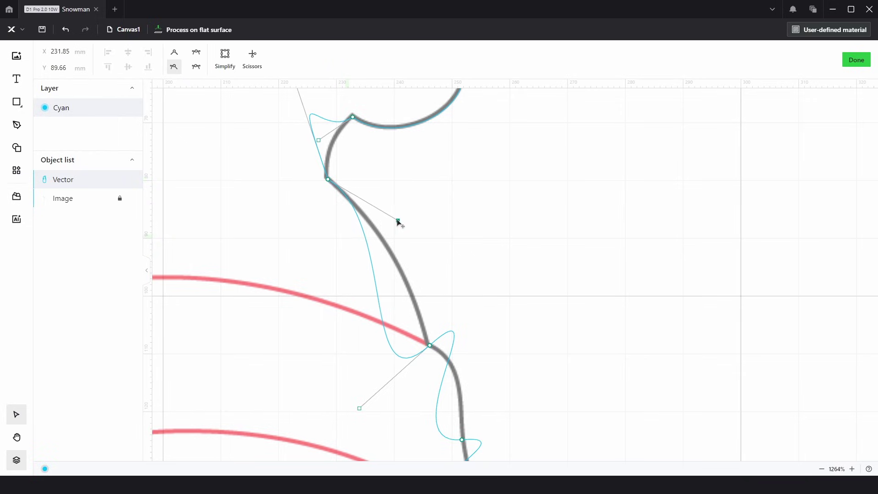
key(ctrl+z)
key(ctrl+z)
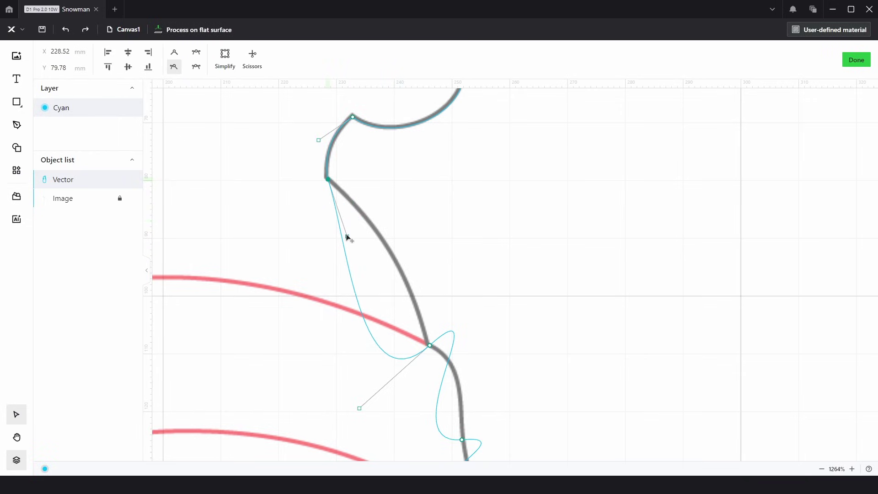
- Shape the hat's right edge by moving the corner anchor's lower handle to about X 242, Y 89 mm and rotating the brim's upper right anchor's handles along the edge
drag(347, 236, 407, 230)
scroll(474, 279, down, 1)
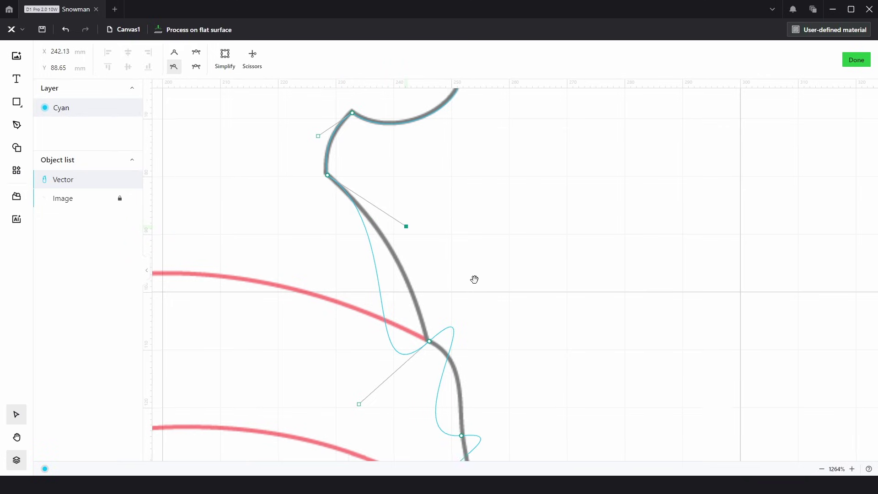
scroll(475, 279, down, 1)
drag(361, 376, 425, 278)
drag(477, 285, 382, 356)
scroll(470, 265, down, 4)
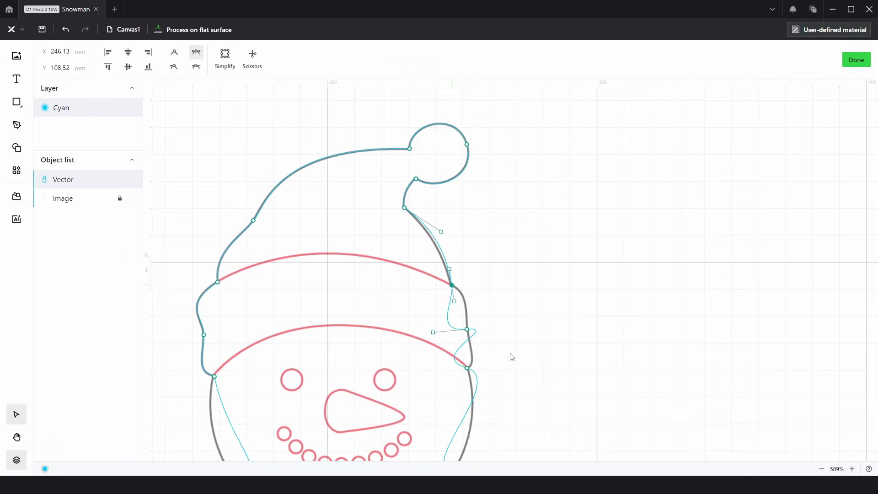
- Set the brim's upper right anchor and the anchor just below it to total asymmetry together
drag(510, 353, 424, 255)
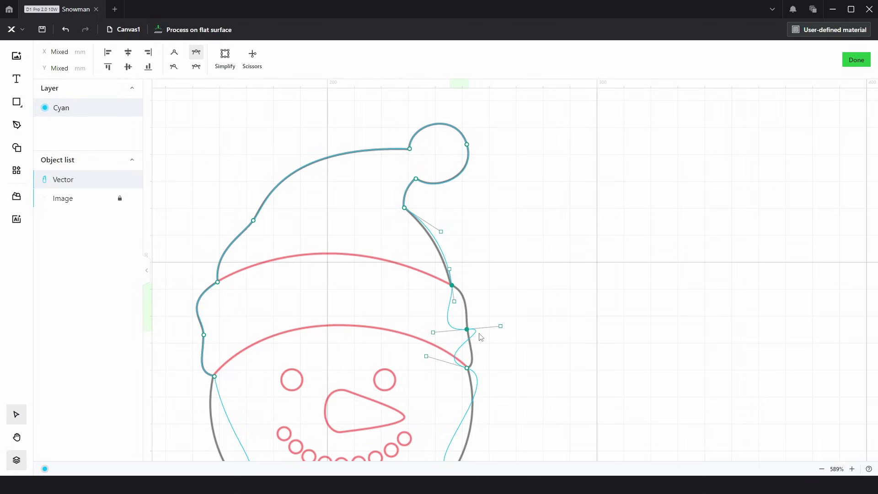
click(174, 66)
click(525, 294)
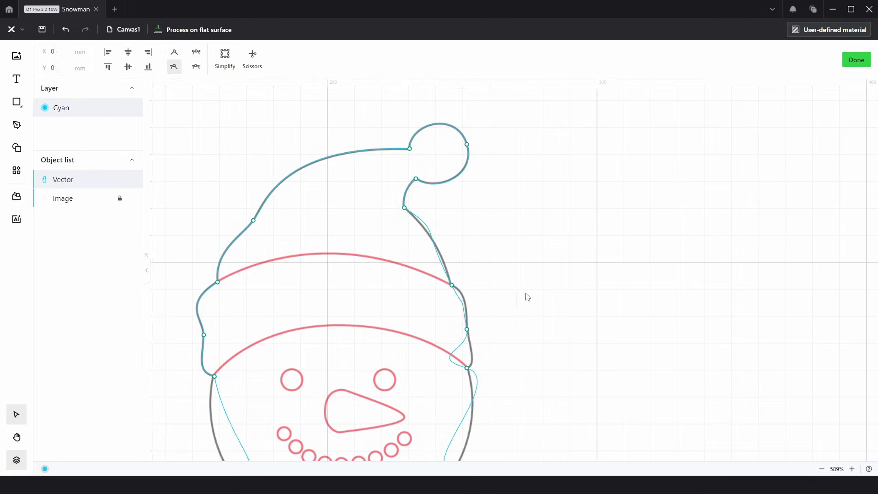
- Fit the hat's right edge by extending the brim's upper right anchor's handle and moving the corner anchor's lower handle to about X 237, Y 86 mm
scroll(466, 287, up, 4)
drag(462, 239, 485, 298)
drag(488, 302, 433, 370)
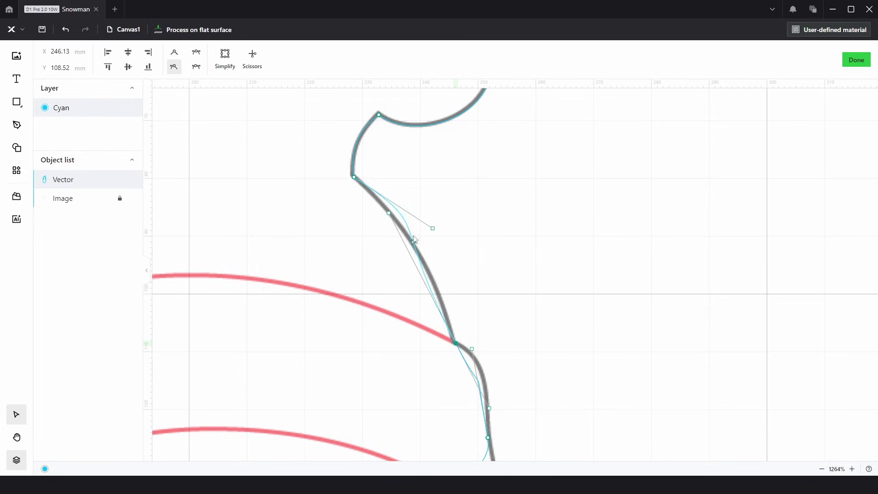
mouse_move(389, 213)
mouse_down()
mouse_move(431, 238)
mouse_move(435, 277)
mouse_up()
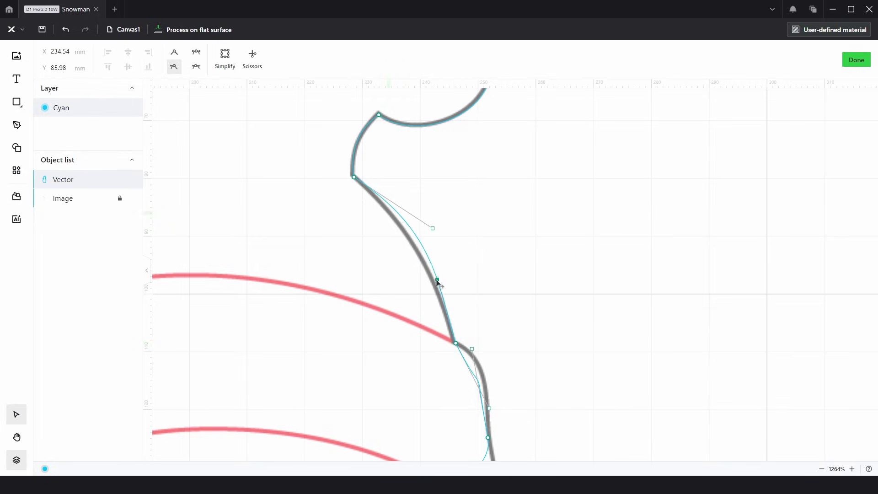
drag(434, 228, 401, 211)
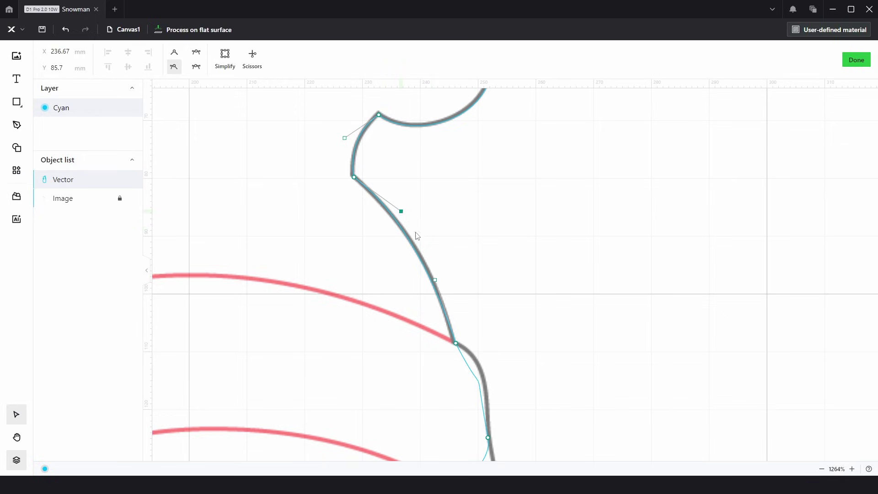
drag(437, 282, 439, 280)
- Move the brim's upper right anchor's lower handle outward so the curve follows the rounded upper part of the brim
drag(531, 308, 477, 145)
scroll(441, 181, up, 4)
drag(441, 201, 444, 179)
drag(437, 256, 448, 207)
- Make the anchor midway down the brim's right edge symmetrical and move its upper handle to about X 251, Y 121 mm
click(435, 299)
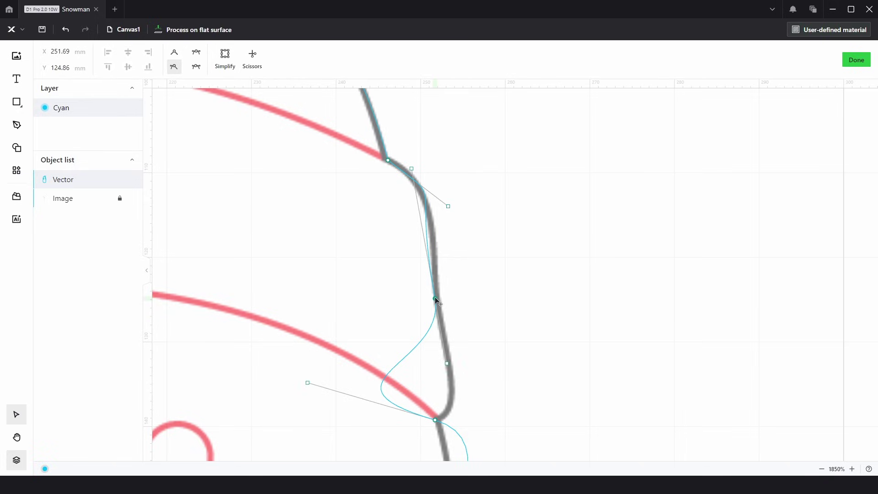
click(197, 52)
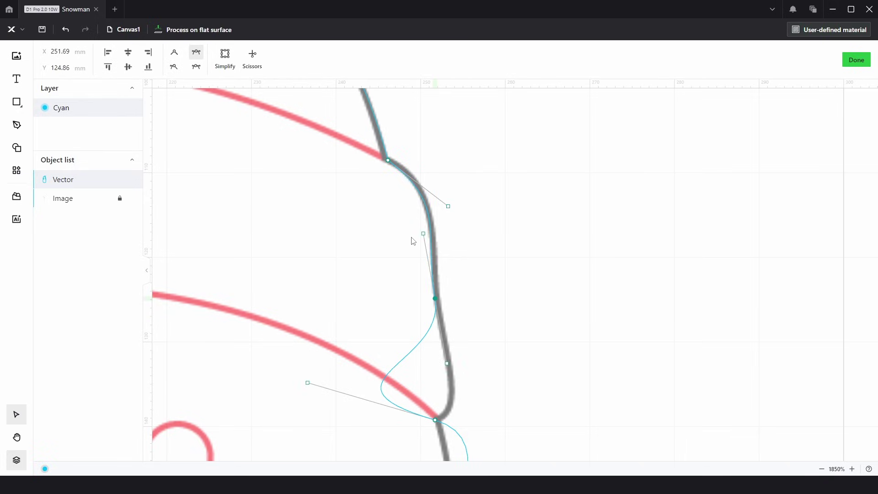
drag(423, 234, 431, 265)
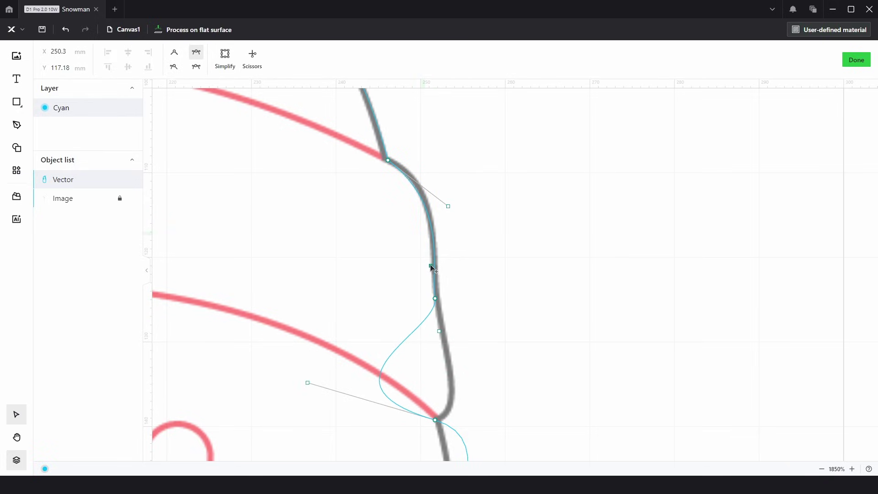
- Set the brim's lower right anchor to total asymmetry and move its upper handle so the curve follows the brim's rounded lower end
scroll(465, 298, down, 2)
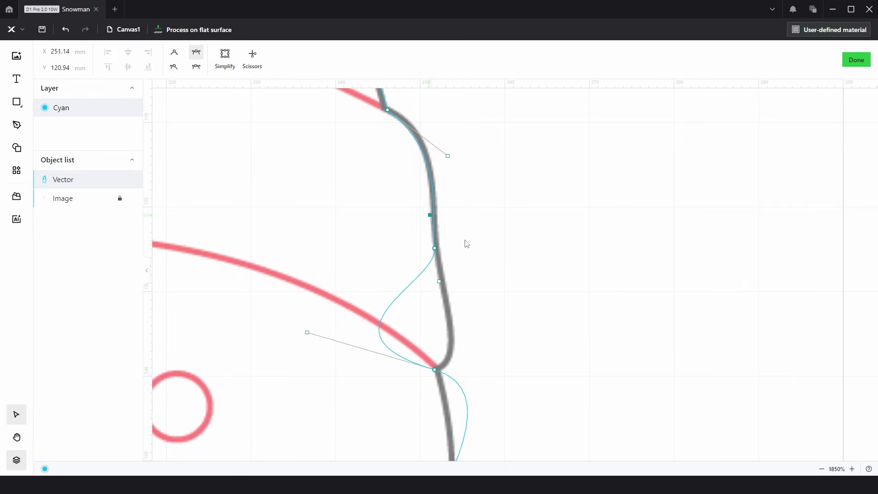
click(435, 371)
click(174, 67)
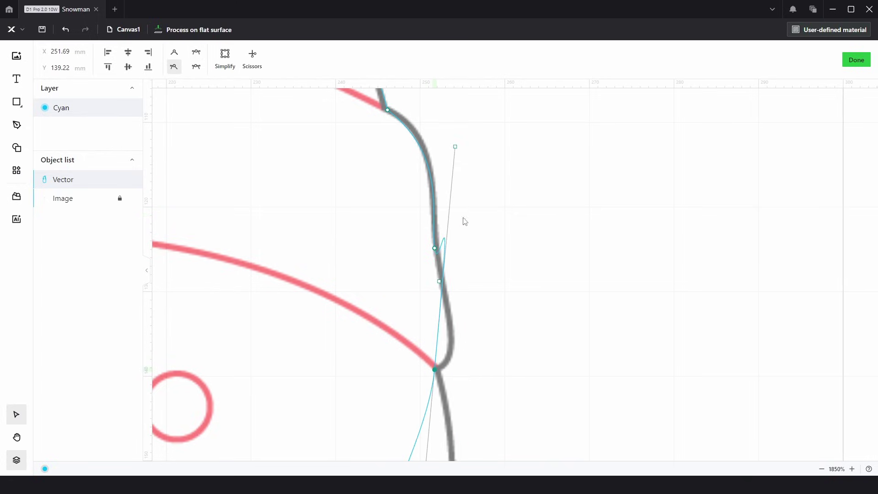
mouse_move(455, 147)
mouse_down()
mouse_move(487, 328)
mouse_move(474, 360)
mouse_up()
mouse_move(456, 226)
mouse_down()
mouse_move(412, 269)
mouse_move(439, 299)
mouse_move(489, 176)
mouse_up()
click(473, 199)
- Swing the brim's lower right anchor's lower handle outward, beyond the right side of the face
scroll(491, 202, down, 5)
drag(518, 240, 508, 195)
drag(506, 218, 447, 164)
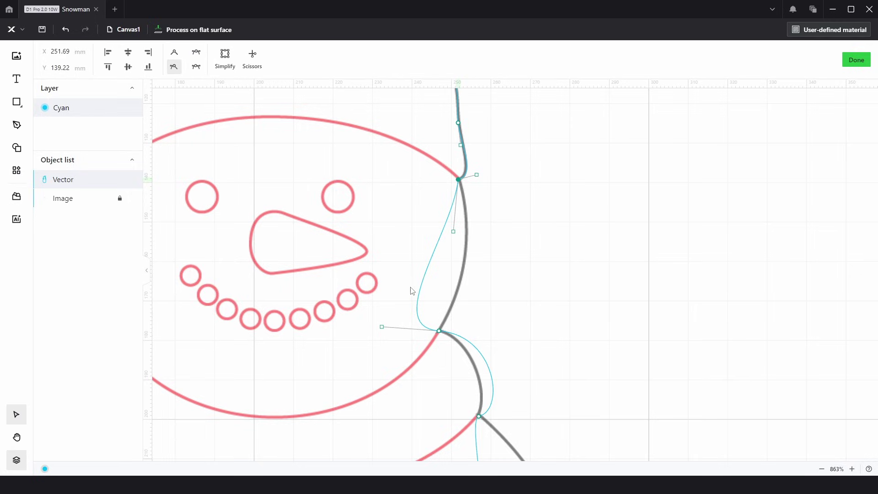
drag(453, 234, 490, 224)
- Set the two anchors at the upper and lower right corners of the scarf to total asymmetry together
drag(400, 357, 465, 316)
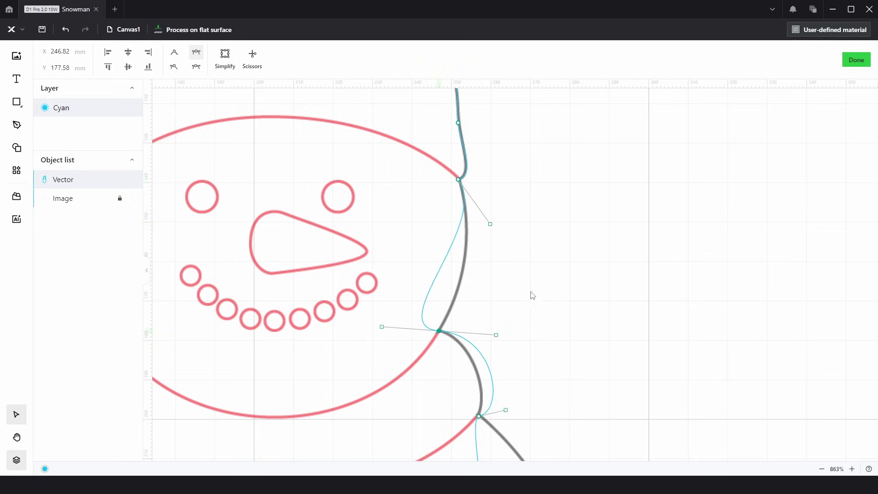
drag(536, 284, 403, 435)
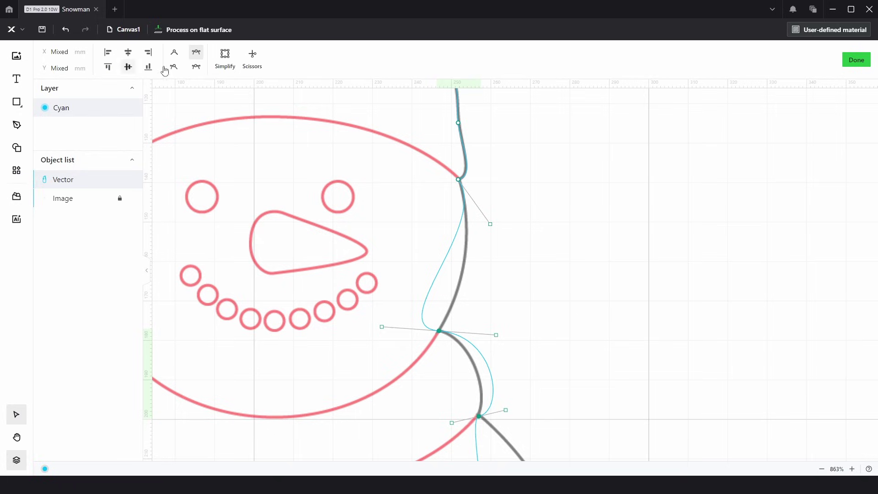
click(174, 67)
click(523, 294)
- Fit the face's right side by moving its lower anchor's handle to about X 254, Y 168 mm and its upper anchor's to X 256, Y 148 mm
click(439, 330)
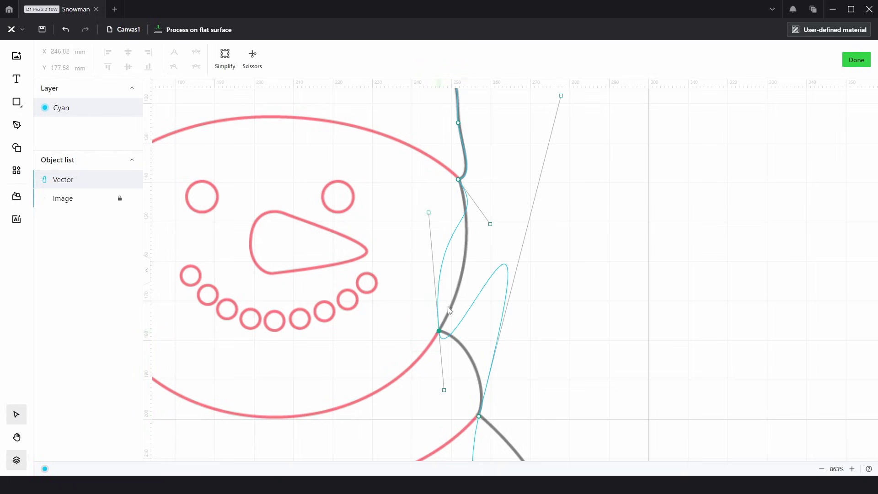
drag(428, 213, 457, 295)
scroll(470, 254, up, 3)
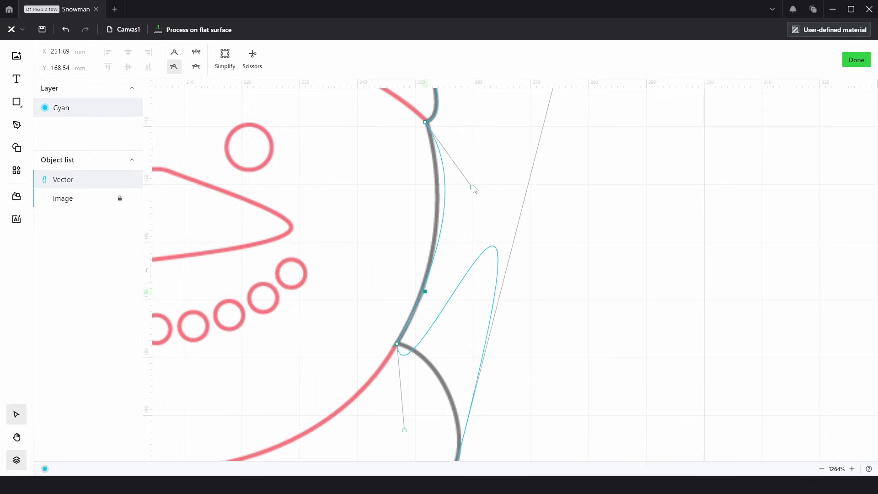
drag(474, 188, 453, 183)
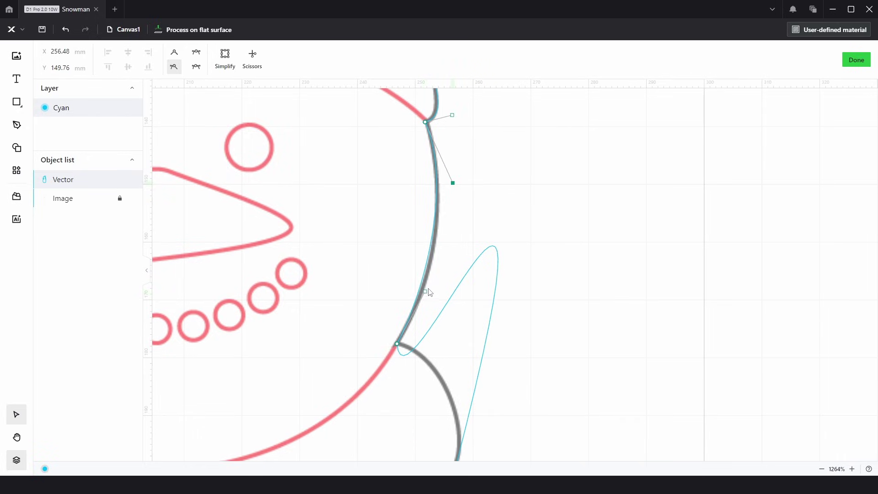
drag(425, 293, 438, 288)
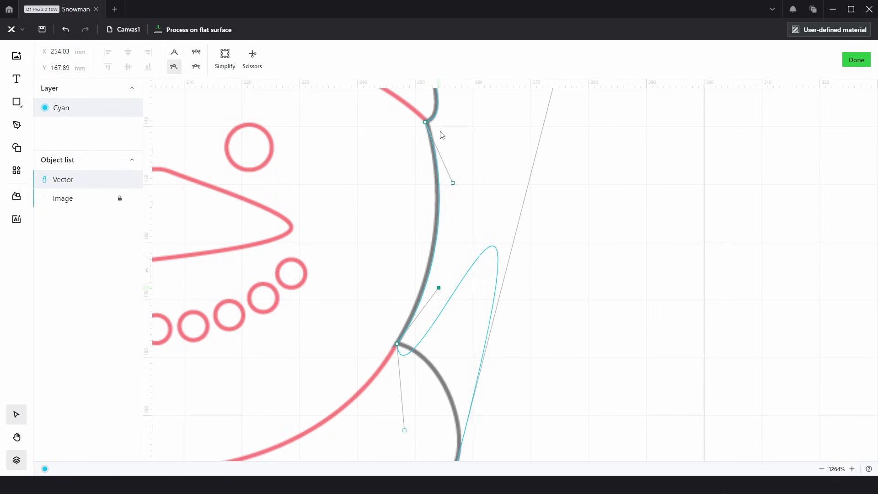
drag(454, 183, 453, 175)
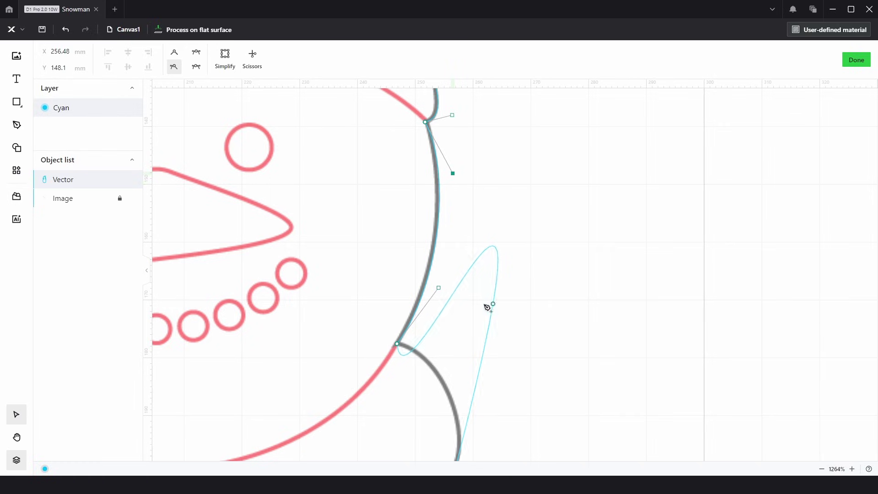
- Roughly shape the scarf's right end by moving its upper anchor's handle to about X 255, Y 184 mm and its lower anchor's to X 258, Y 185 mm
drag(514, 347, 487, 202)
drag(356, 228, 388, 195)
click(390, 199)
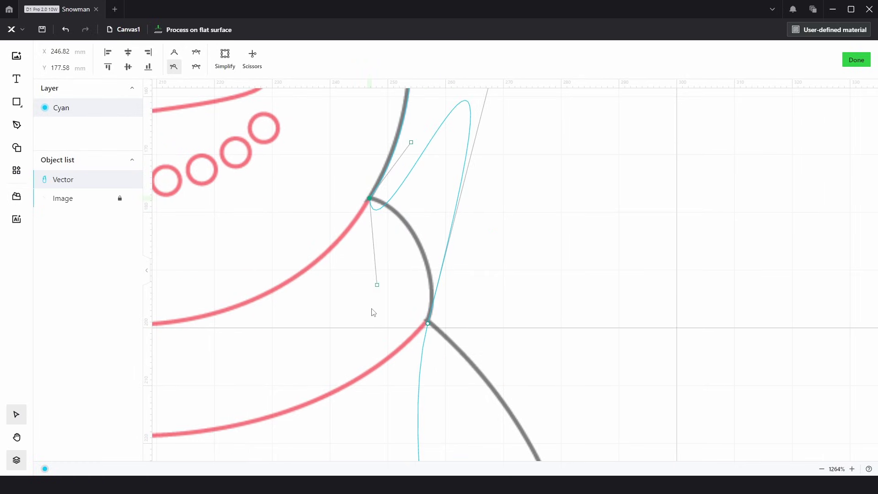
drag(378, 287, 417, 236)
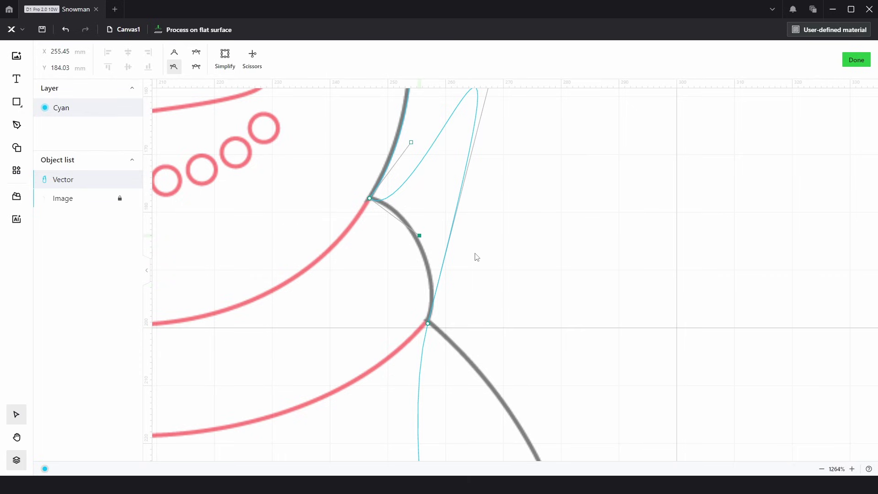
scroll(477, 260, down, 2)
scroll(476, 261, down, 3)
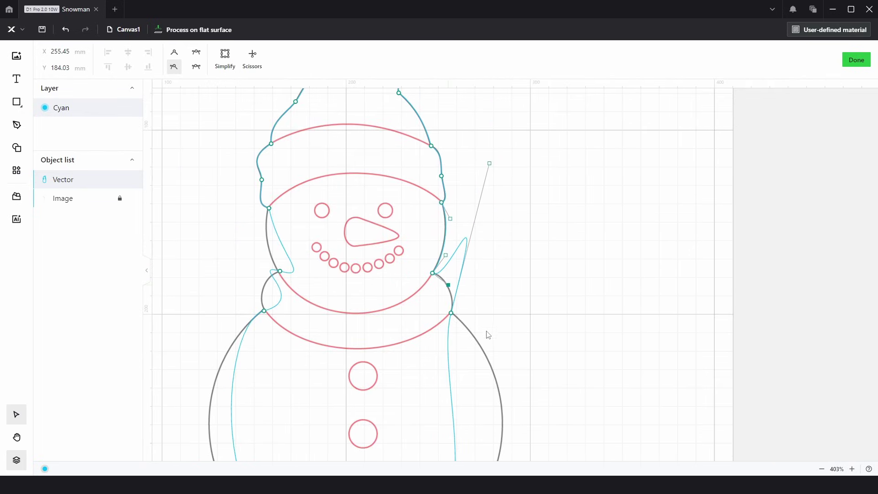
click(453, 313)
drag(489, 164, 452, 287)
- Refine the scarf's right end by pulling its upper anchor's handle upward and moving its lower anchor's upper handle to about X 260, Y 189 mm
scroll(460, 307, up, 5)
scroll(464, 305, up, 2)
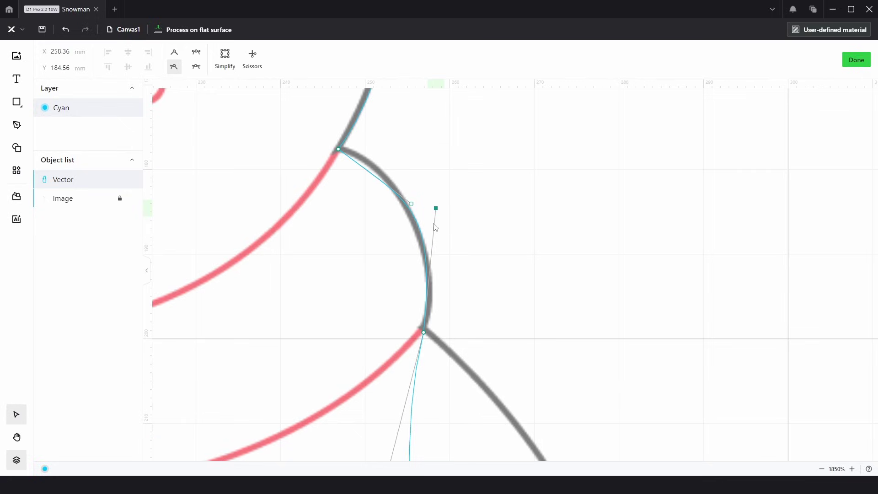
mouse_move(412, 204)
mouse_down()
mouse_move(377, 162)
mouse_move(383, 156)
mouse_up()
drag(435, 209, 451, 247)
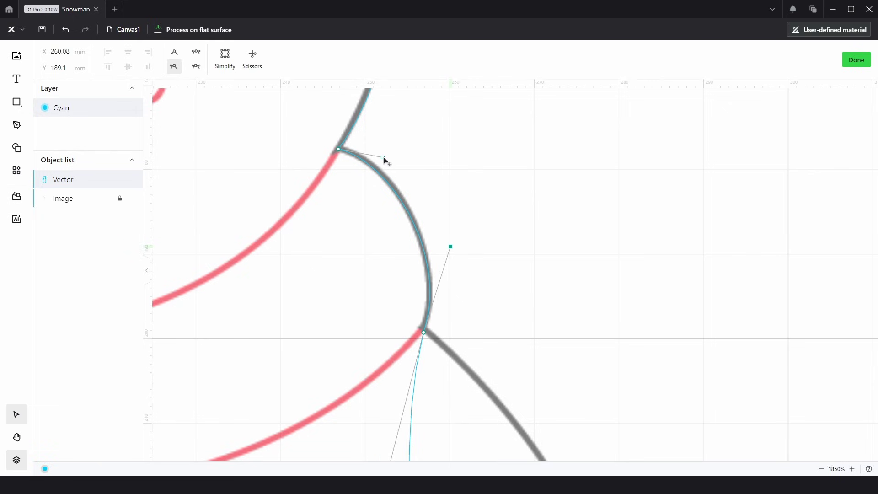
drag(383, 158, 385, 155)
- Place the body's bottom anchor on the image outline at about X 205, Y 339 mm
scroll(457, 230, down, 5)
drag(512, 223, 510, 176)
scroll(513, 192, down, 3)
scroll(486, 190, up, 2)
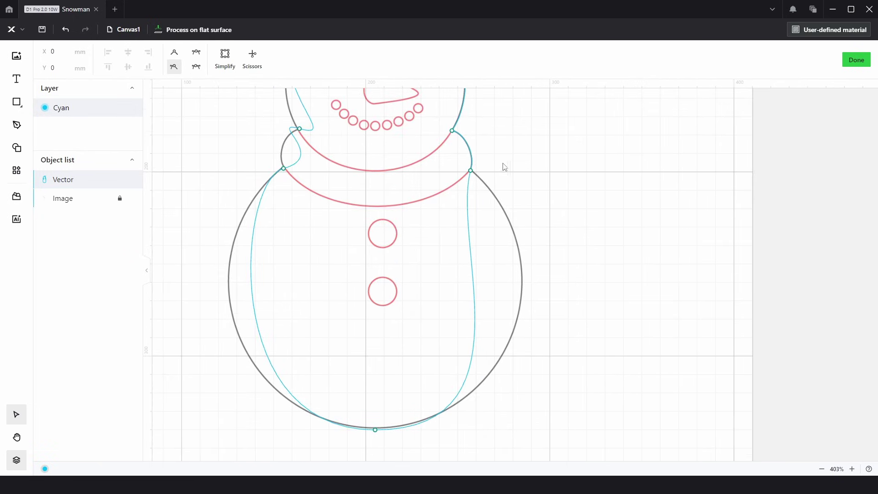
click(470, 170)
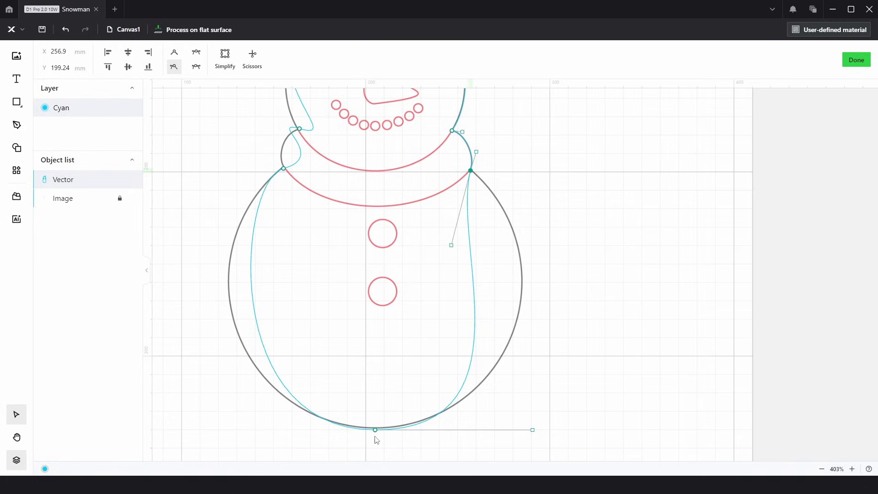
drag(388, 418, 366, 301)
scroll(378, 327, up, 3)
click(366, 305)
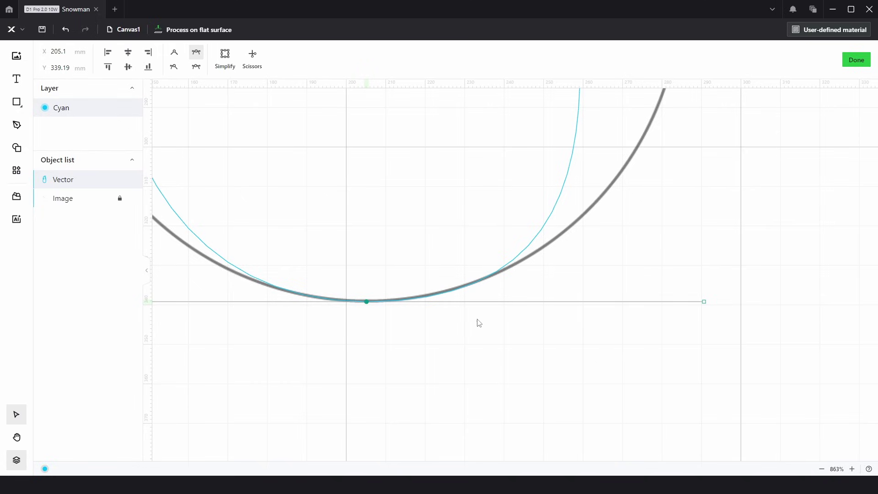
- Shape the body's right side by moving its upper anchor's handle to about X 306, Y 237 mm and the bottom anchor's to X 286, Y 339 mm
scroll(428, 322, down, 2)
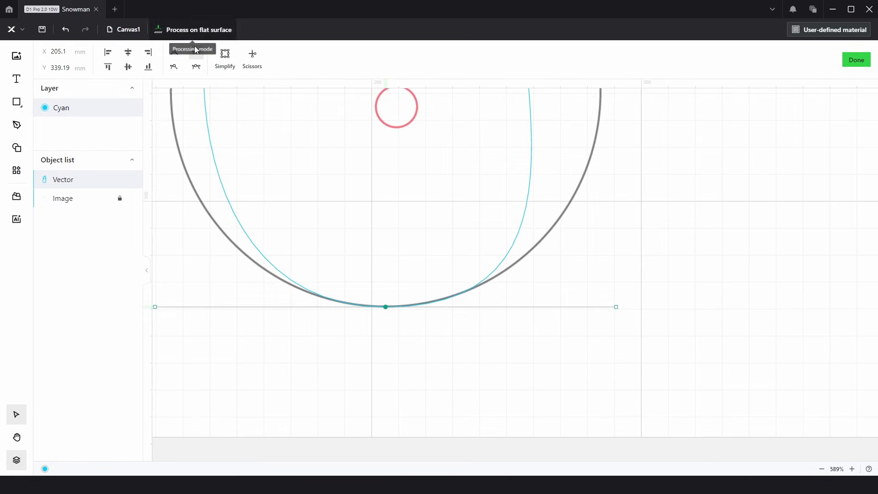
scroll(447, 333, down, 2)
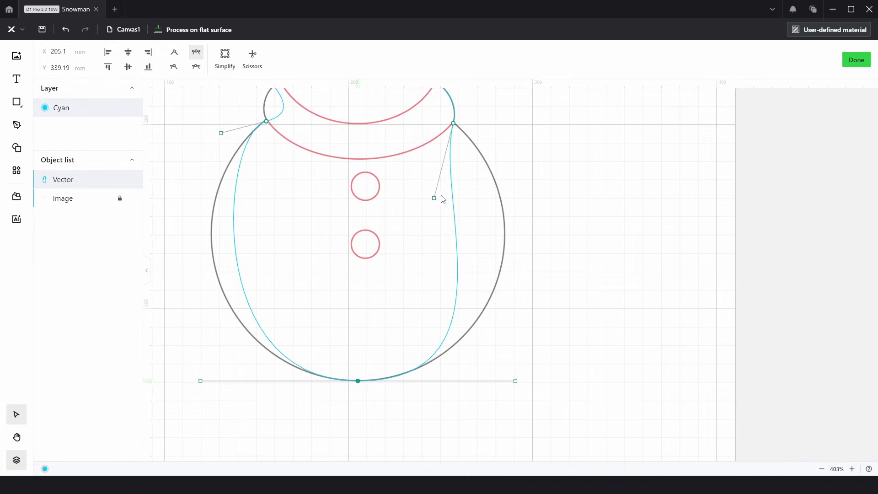
drag(435, 200, 543, 193)
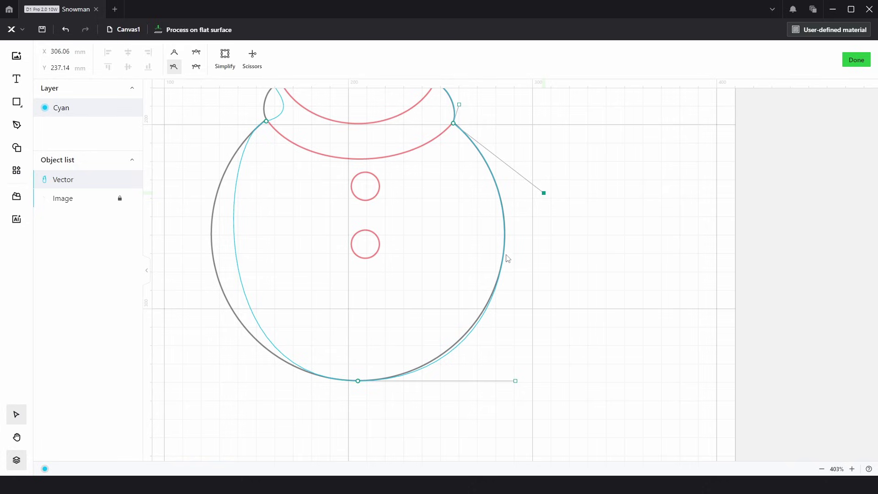
scroll(501, 319, up, 2)
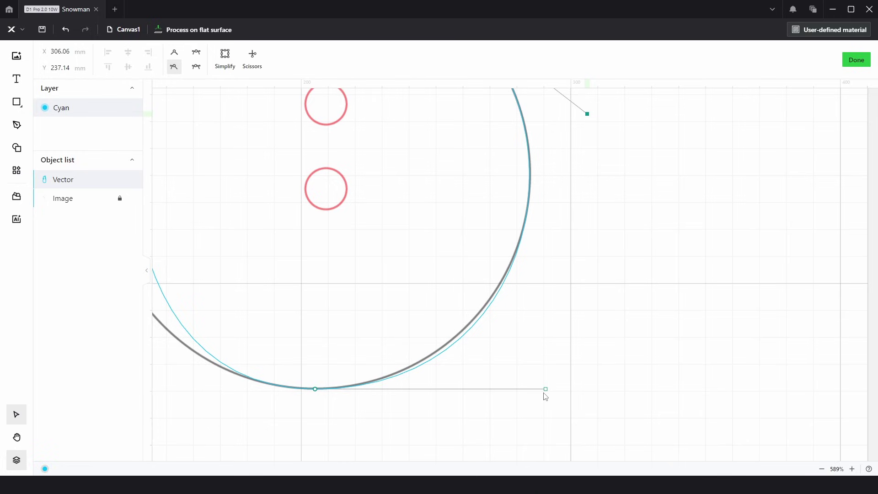
drag(546, 390, 533, 389)
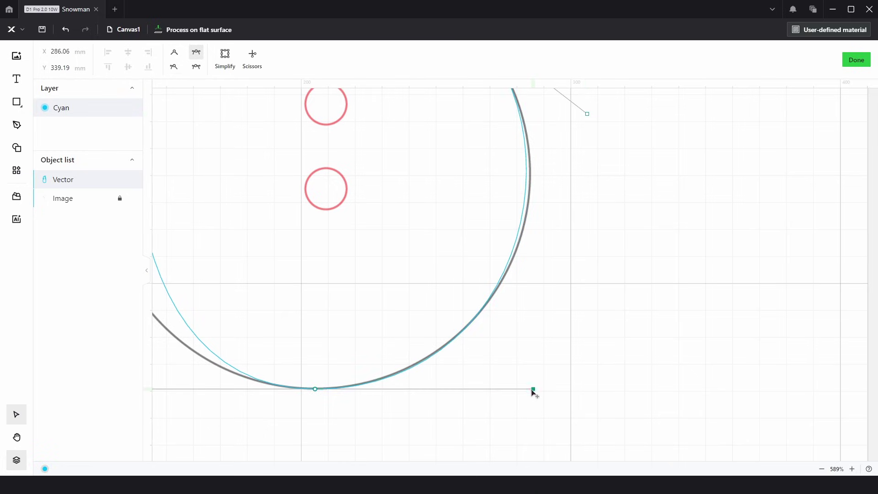
- Refine the body's right side by extending its upper anchor's handle slightly and moving the bottom anchor's right handle to about X 285.5, Y 338.6 mm
scroll(551, 174, up, 2)
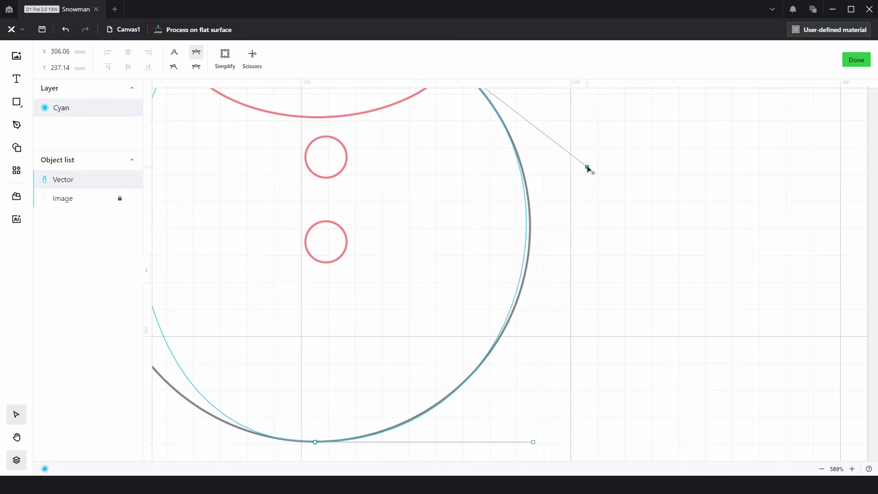
mouse_move(587, 167)
mouse_down()
mouse_move(595, 162)
mouse_move(596, 174)
mouse_up()
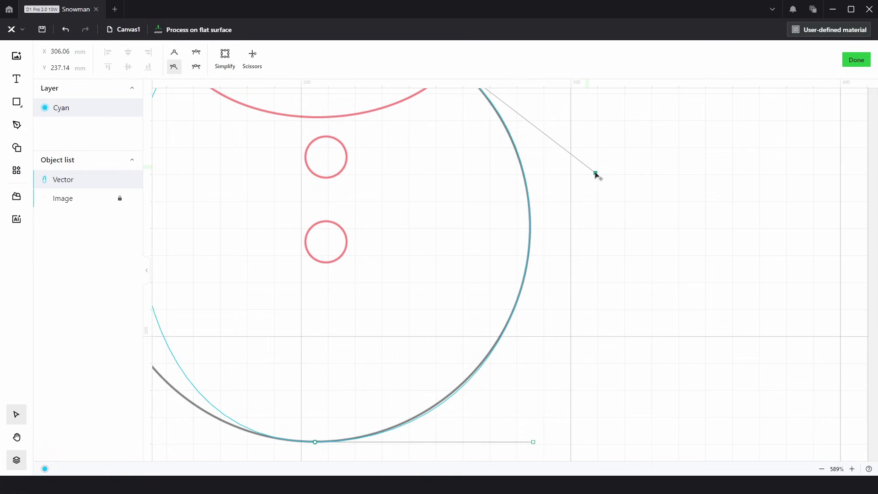
drag(534, 442, 531, 440)
- Fit the body's left side by moving its upper anchor's lower handle to about X 100, Y 236 mm
scroll(567, 243, down, 3)
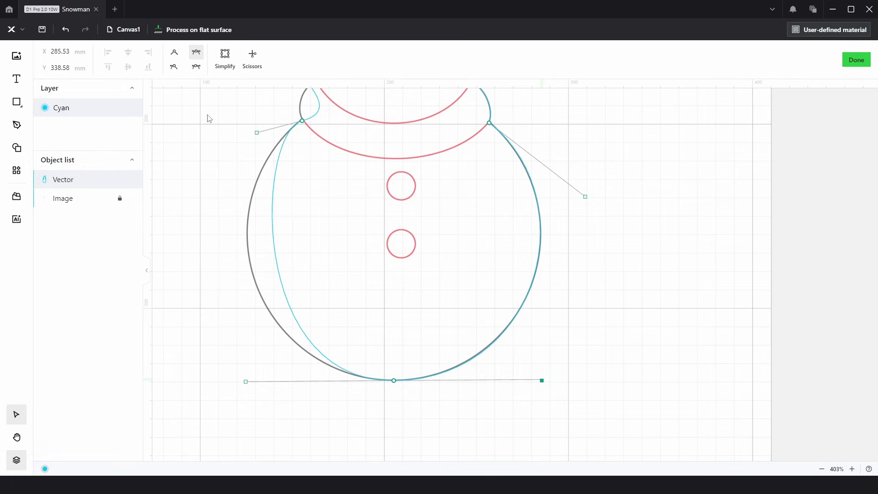
drag(257, 134, 174, 188)
scroll(263, 211, up, 2)
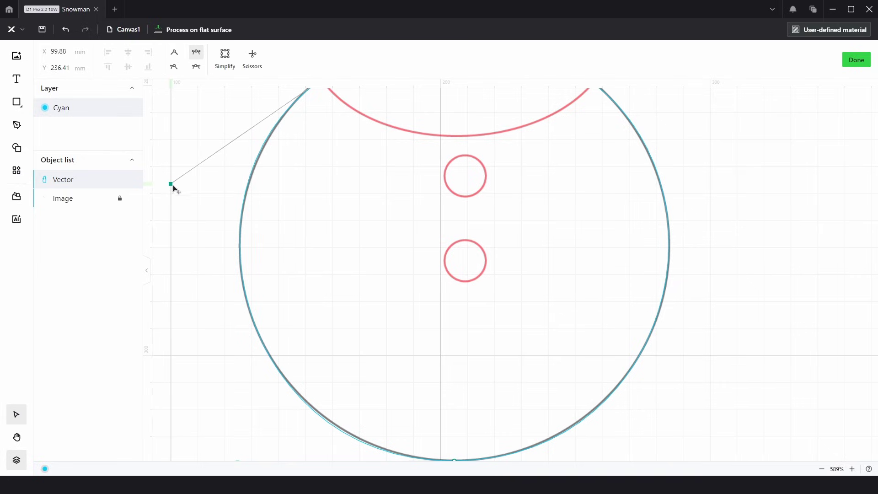
- Move the body's upper-left anchor onto the image corner at about X 155.5, Y 197.2 mm and make its handles independent
scroll(337, 225, up, 3)
scroll(325, 262, up, 4)
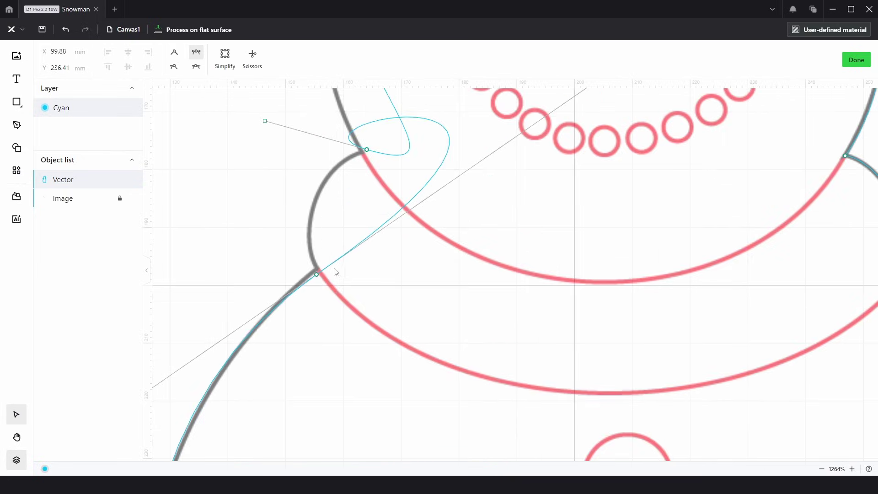
scroll(320, 284, up, 4)
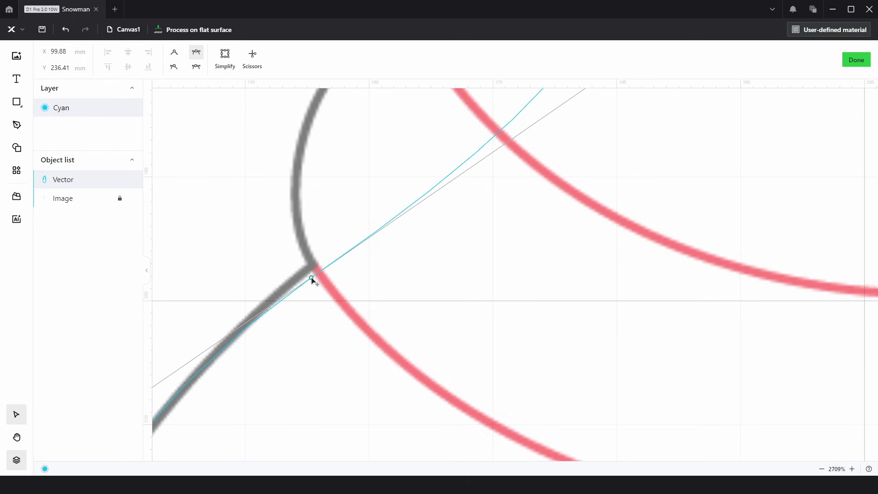
click(311, 279)
scroll(311, 279, down, 6)
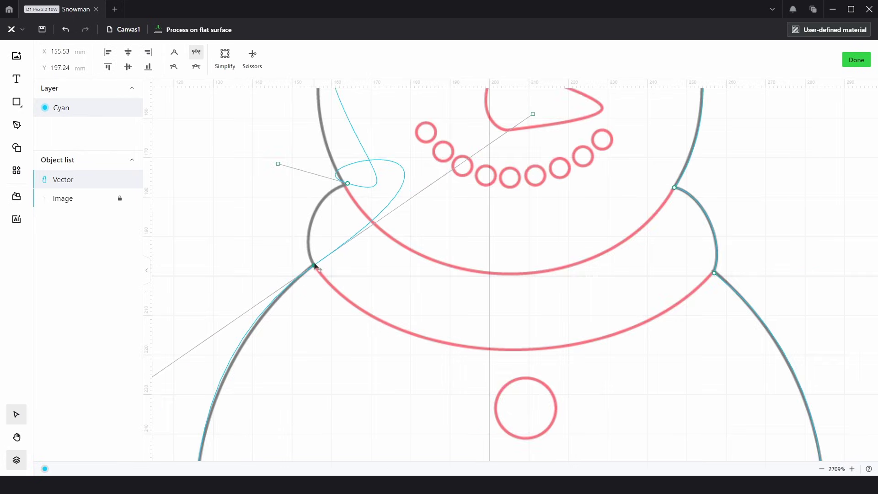
click(173, 66)
- Reshape the body's left side, moving its upper anchor's lower handle to about X 100, Y 239 mm and the bottom anchor's left handle to X 125.7, Y 339.2 mm
scroll(361, 285, down, 4)
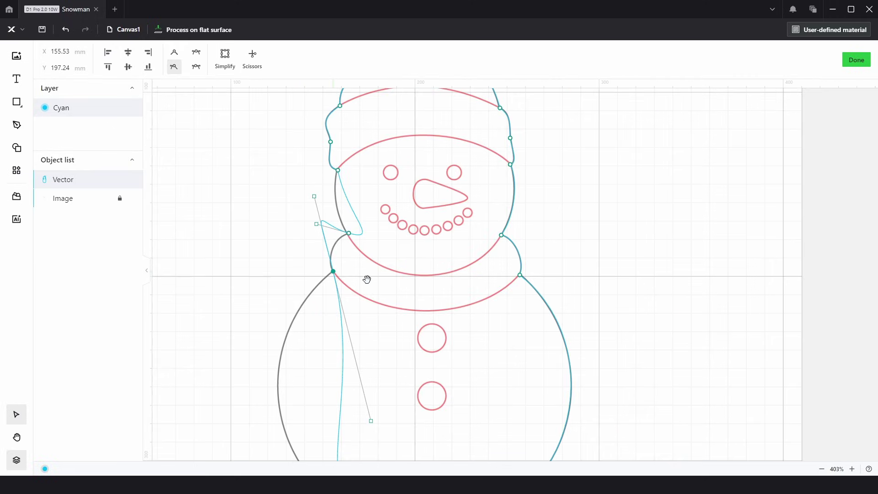
scroll(367, 279, down, 2)
drag(376, 332, 236, 260)
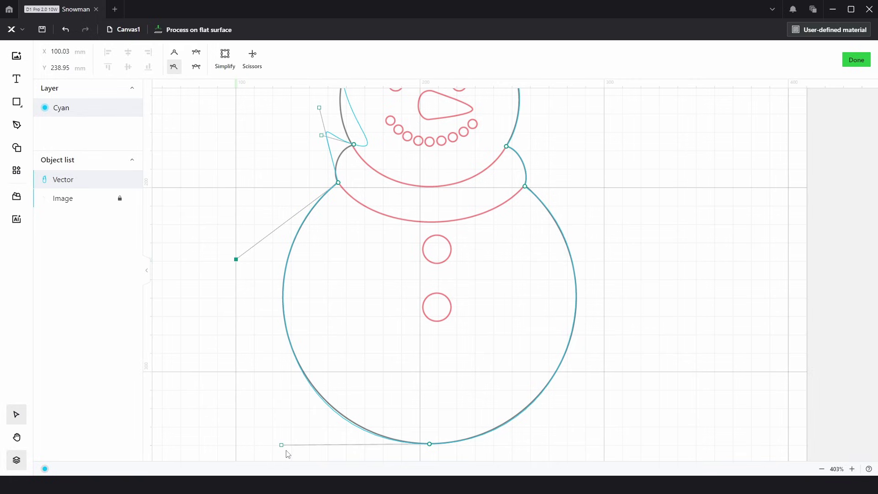
drag(281, 446, 283, 444)
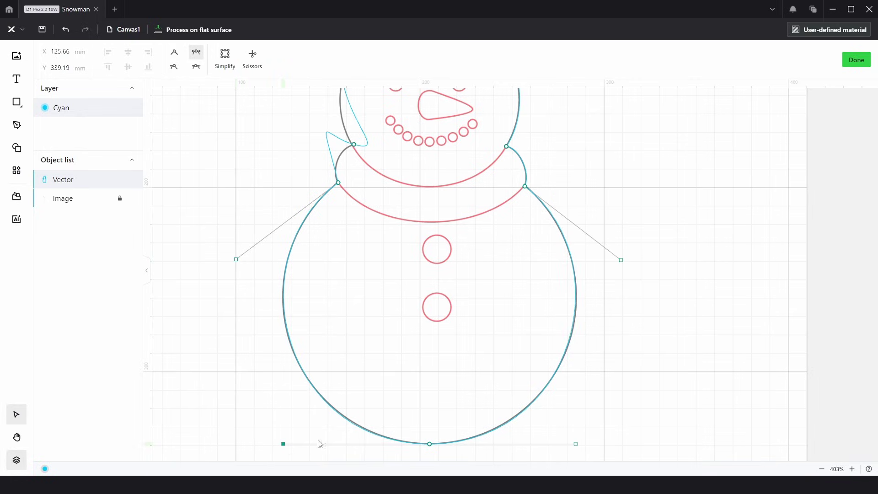
- Fine-tune the body's base anchor to about X 204.6, its right handle to X 285.3, and the left side's upper handle to X 101.5, Y 238.5 mm
click(429, 444)
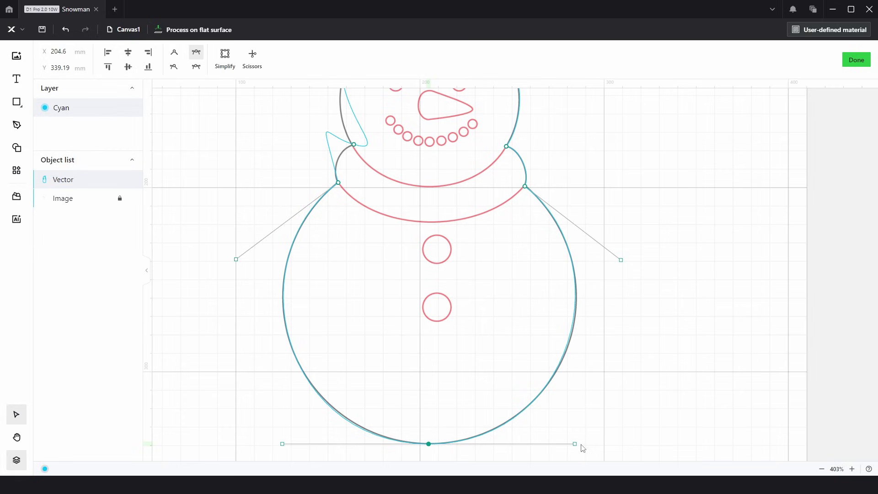
drag(575, 444, 576, 444)
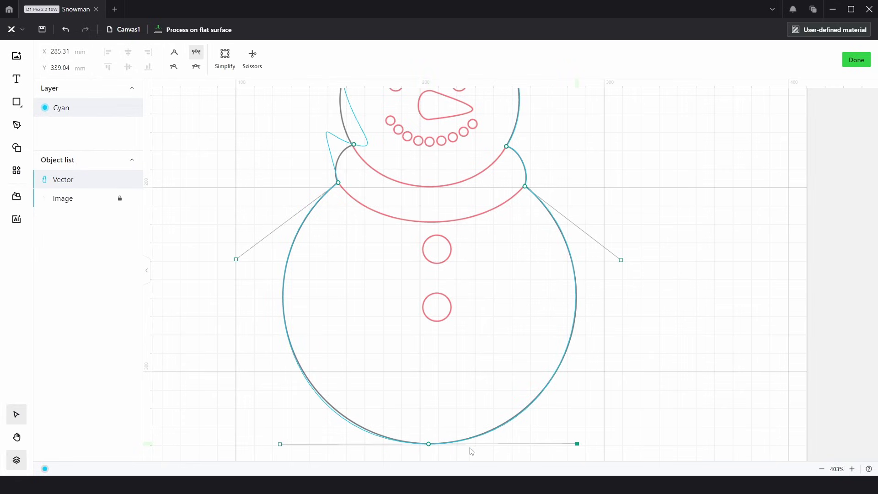
click(428, 443)
drag(237, 261, 239, 259)
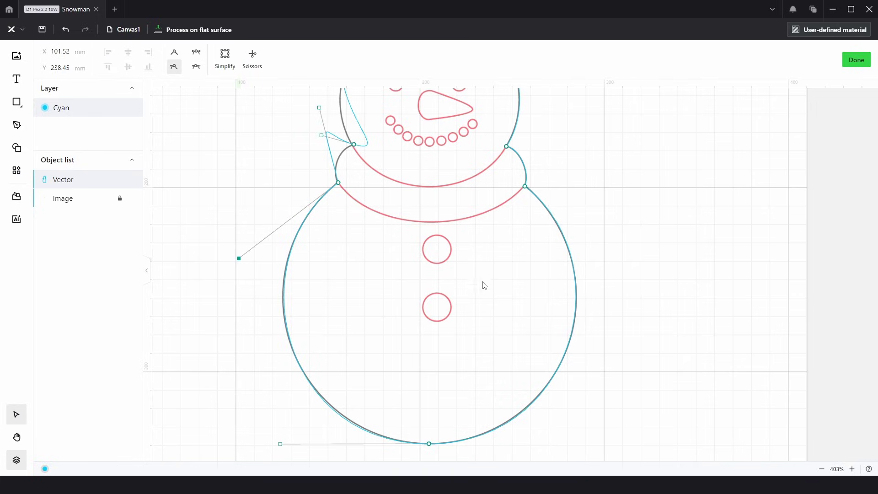
- Shorten the body's upper-left anchor's upward handle, placing it at about X 153.2, Y 192.3 mm beside the scarf's left edge
scroll(369, 245, up, 4)
scroll(343, 259, up, 6)
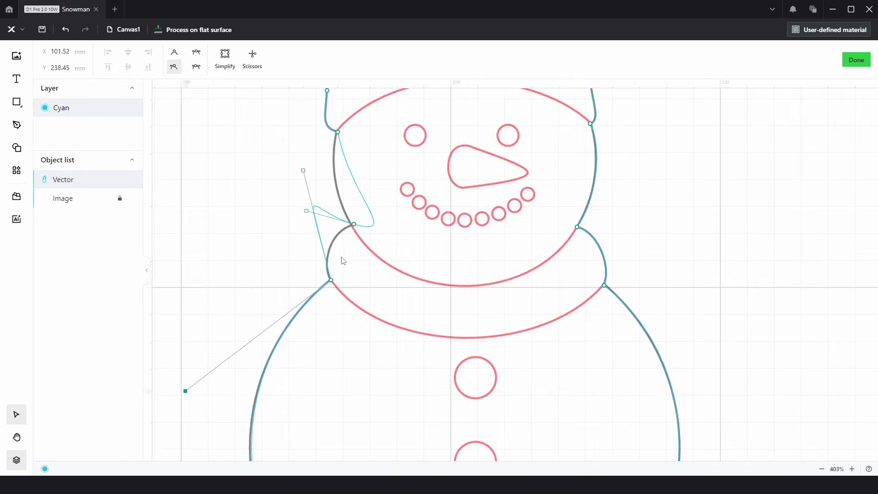
scroll(357, 263, down, 2)
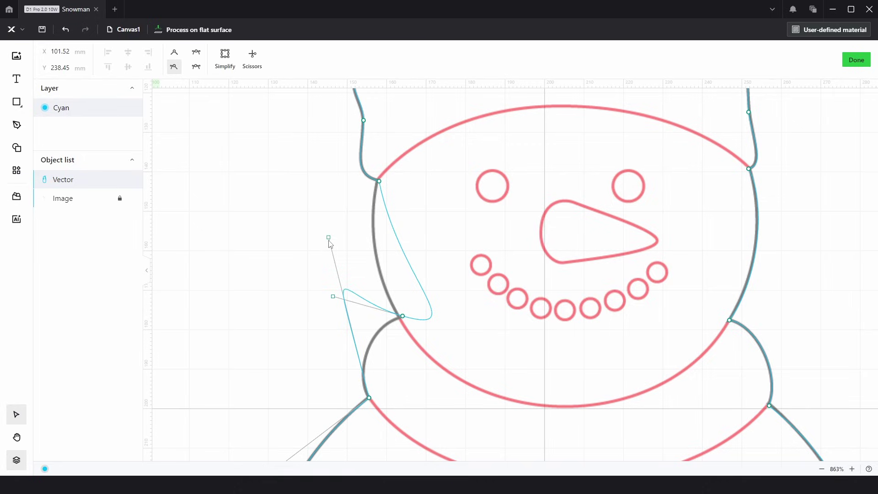
drag(328, 249, 360, 381)
scroll(395, 385, up, 2)
drag(390, 315, 373, 290)
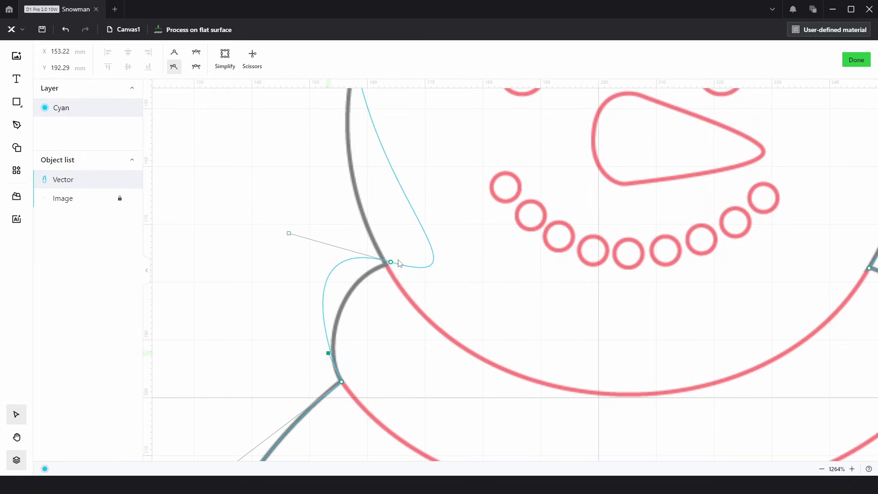
- Place the left face-scarf anchor at about X 163.3, Y 176.9 mm with independent handles, its lower one at about X 153.4, Y 181 mm
drag(391, 262, 386, 265)
drag(284, 236, 317, 299)
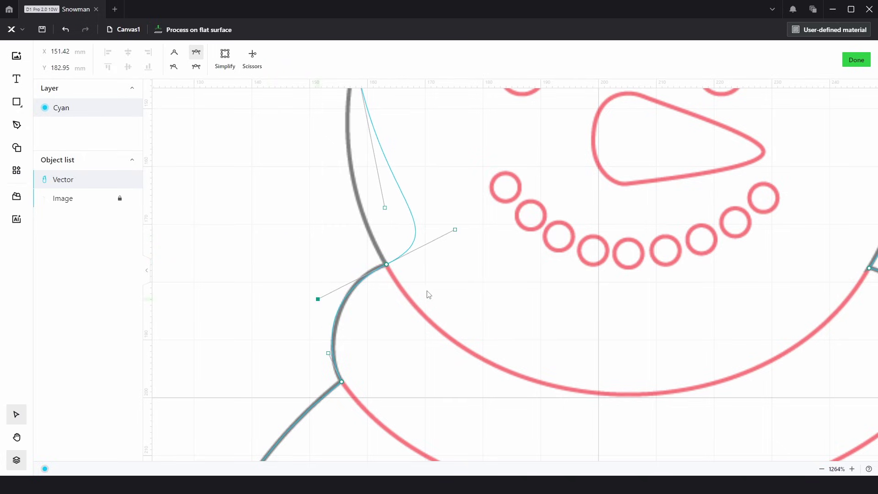
click(174, 67)
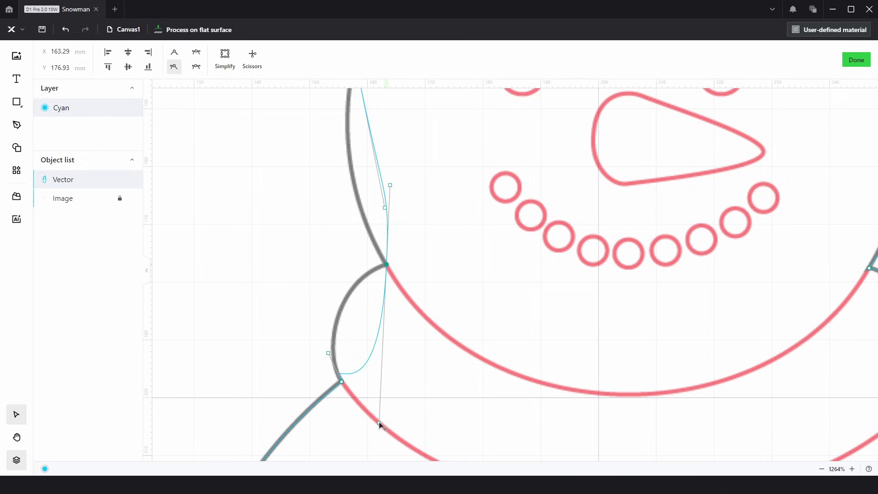
drag(379, 423, 330, 288)
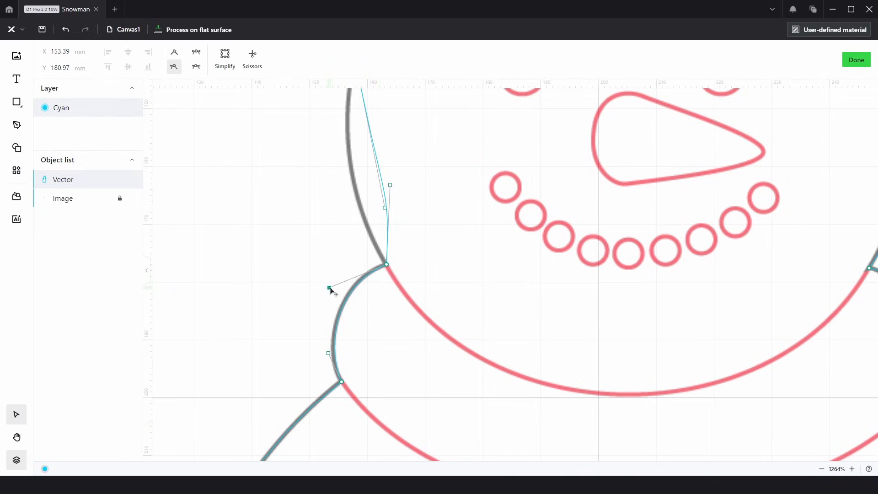
- Fit the face's left side to the image by adjusting the facing handles of the face-scarf anchor and the hat-brim anchor
drag(448, 204, 444, 279)
drag(386, 260, 324, 202)
drag(378, 163, 348, 127)
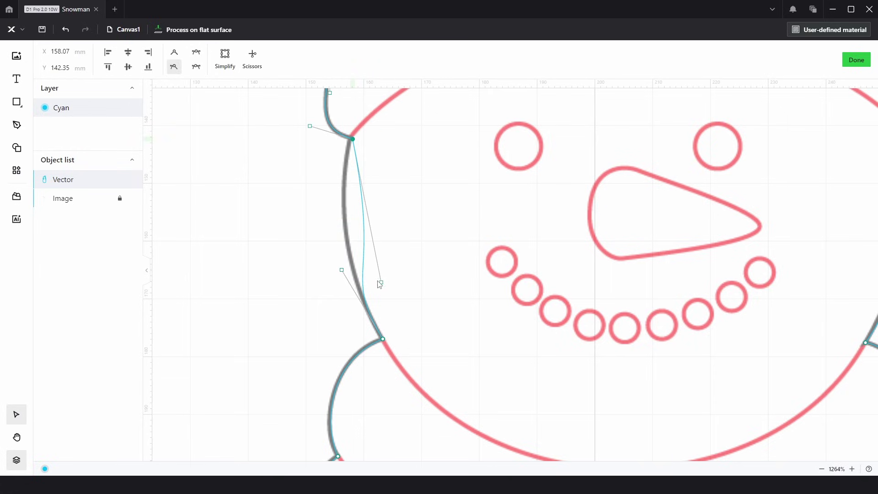
mouse_move(382, 284)
mouse_down()
mouse_move(334, 210)
mouse_move(335, 184)
mouse_up()
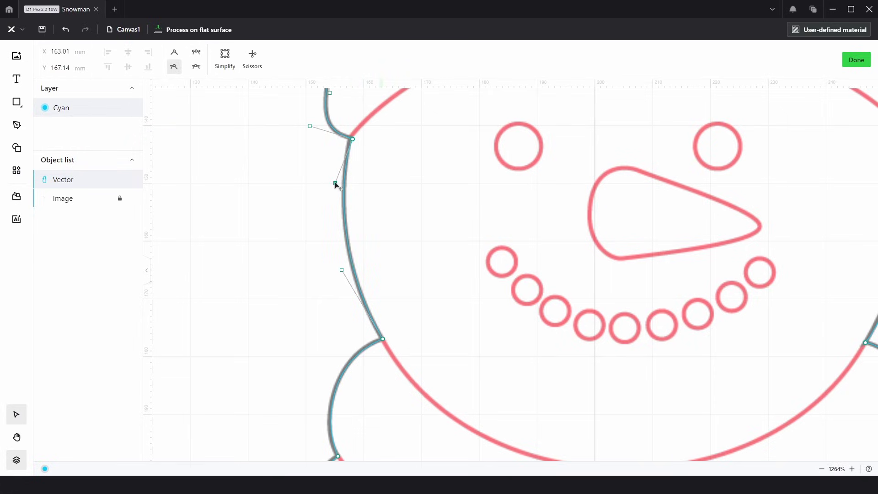
- Exit anchor editing and hide the image to inspect the complete traced outline on its own
click(390, 262)
scroll(371, 251, down, 5)
drag(429, 252, 427, 227)
scroll(426, 227, down, 3)
drag(497, 177, 500, 226)
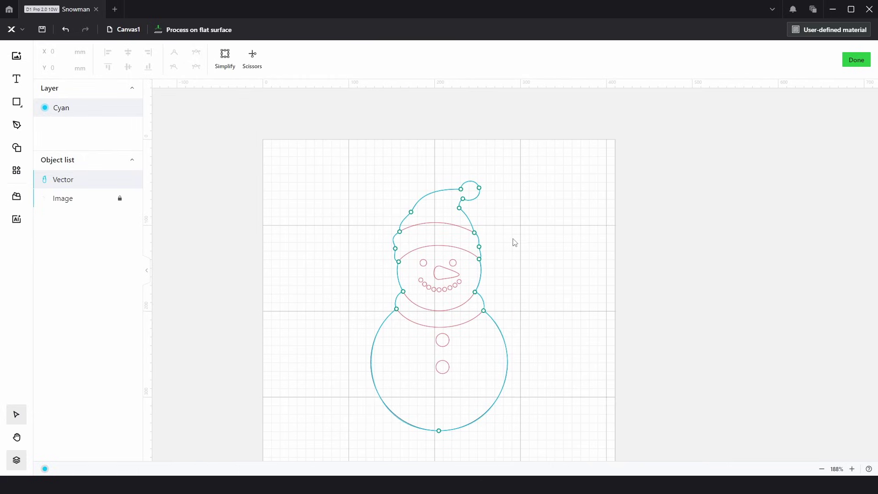
scroll(518, 256, up, 3)
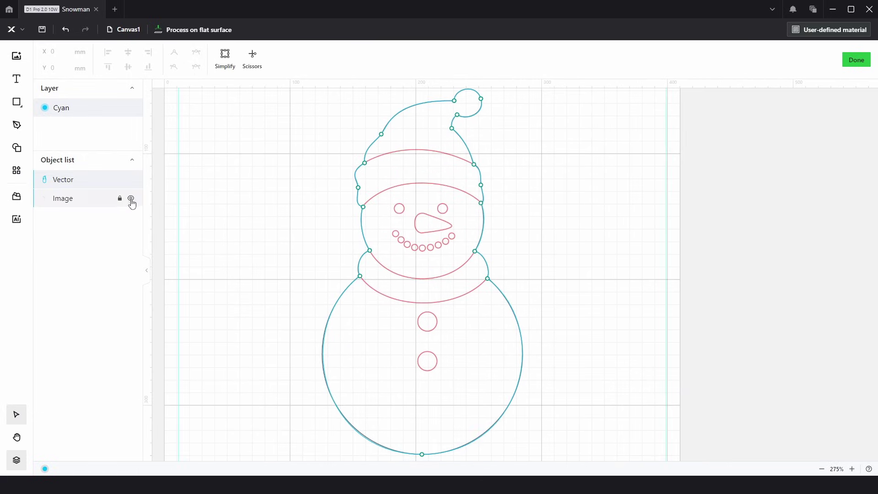
click(130, 198)
click(549, 262)
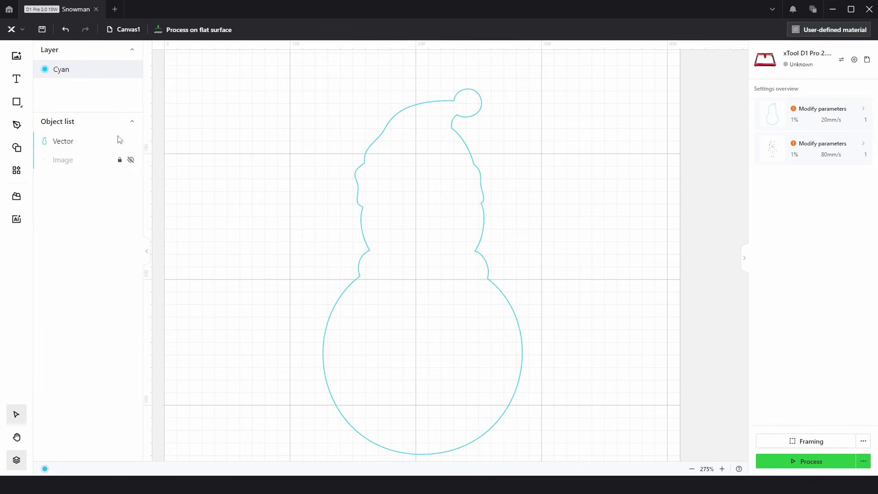
- Show the image again and lock the traced outline vector
click(131, 160)
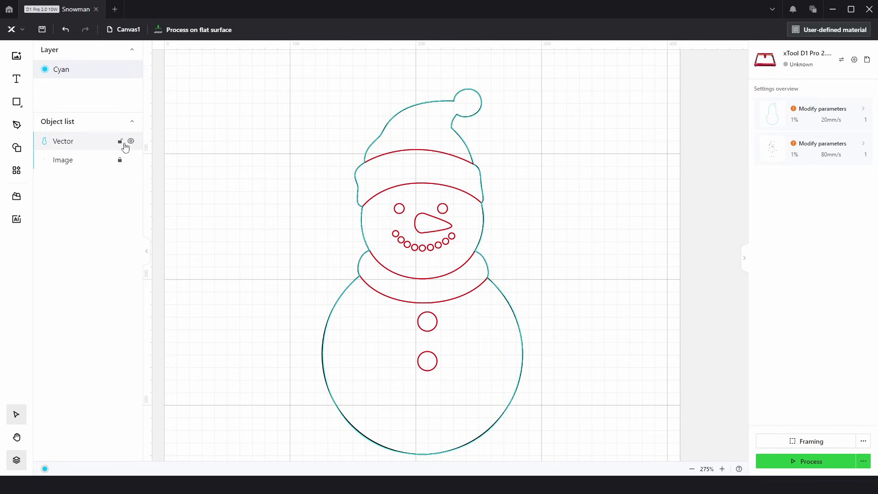
click(120, 142)
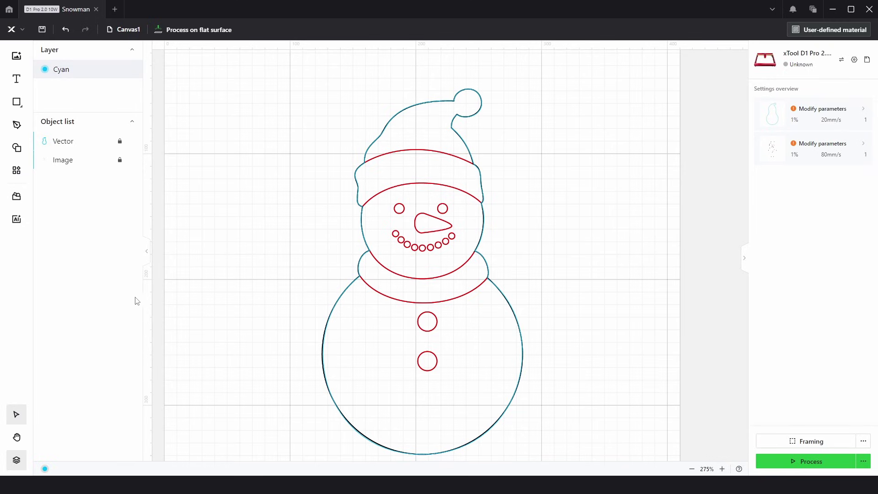
- Draw an open three-anchor path about 51 mm wide and 28 mm high beside the snowman with the Pen tool
click(18, 129)
click(234, 241)
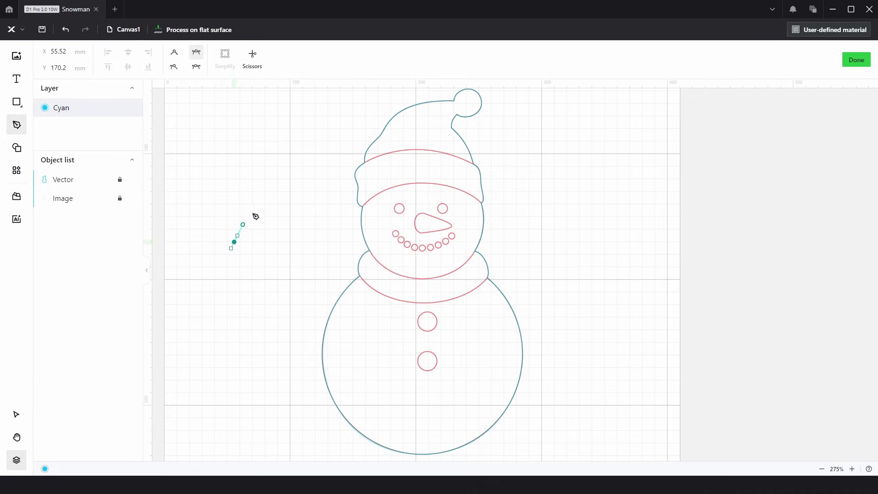
click(261, 207)
click(299, 224)
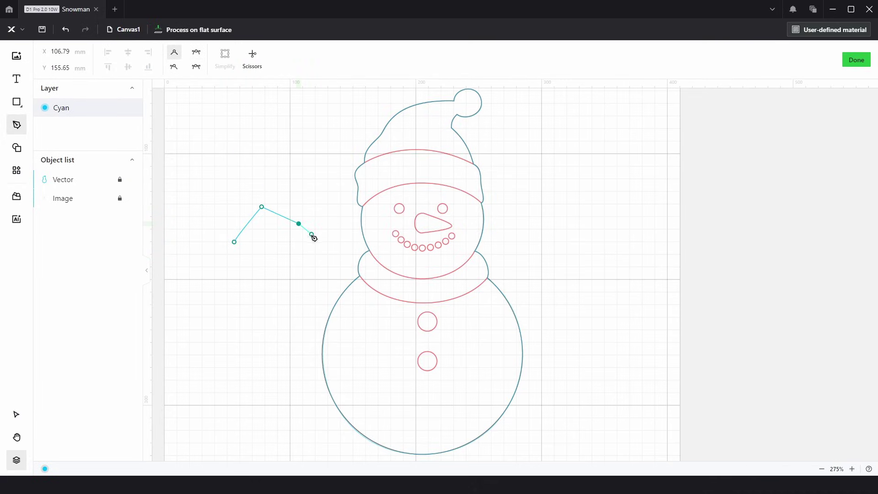
key(Escape)
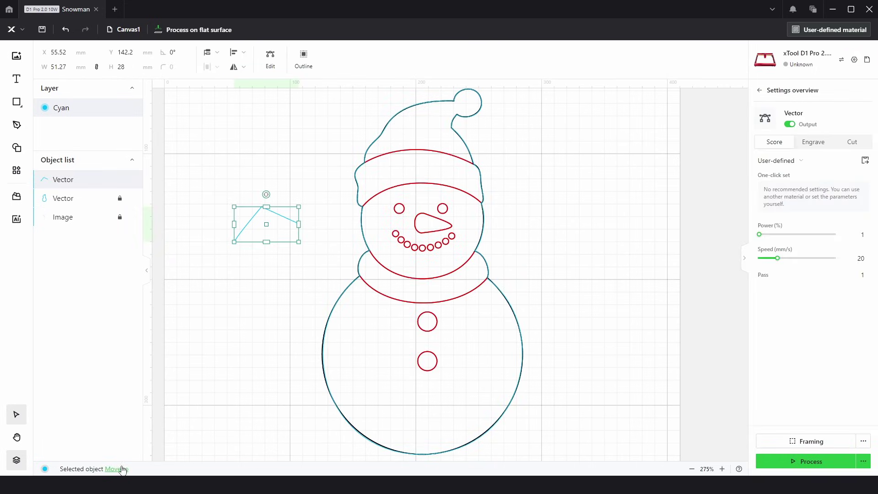
- Move the open three-anchor path to the Green layer and activate the Pen tool
mouse_move(118, 471)
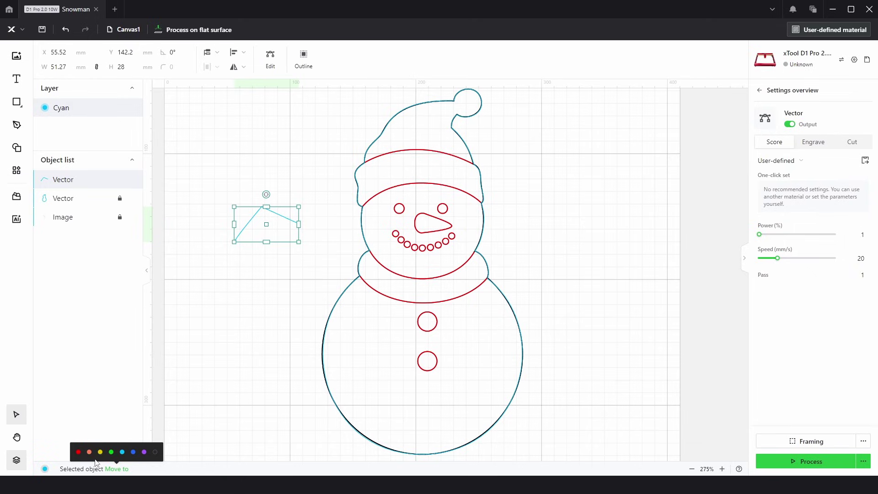
click(112, 455)
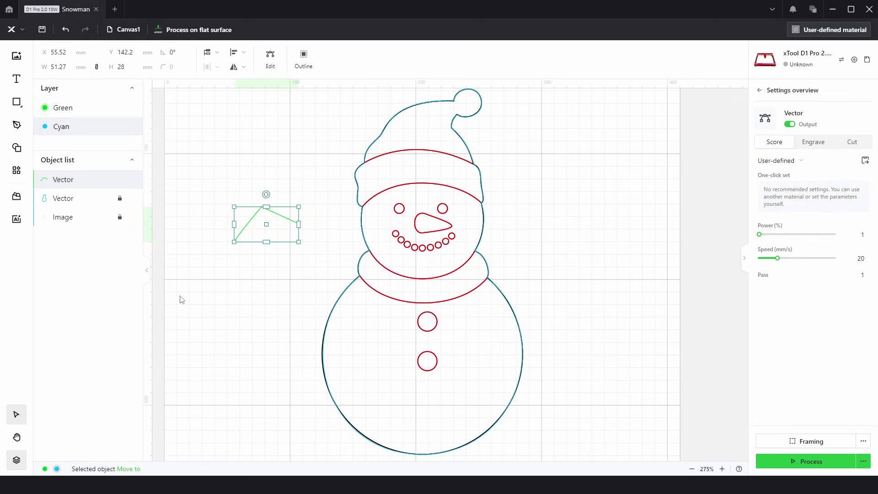
click(215, 297)
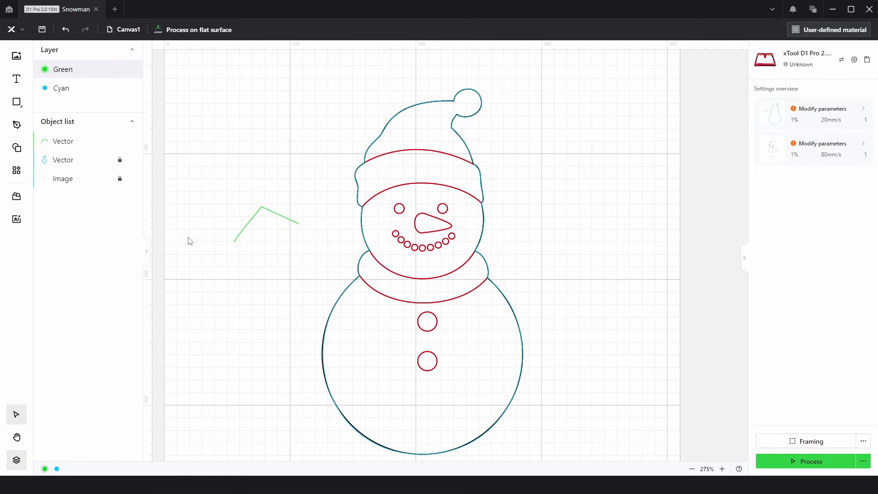
click(270, 210)
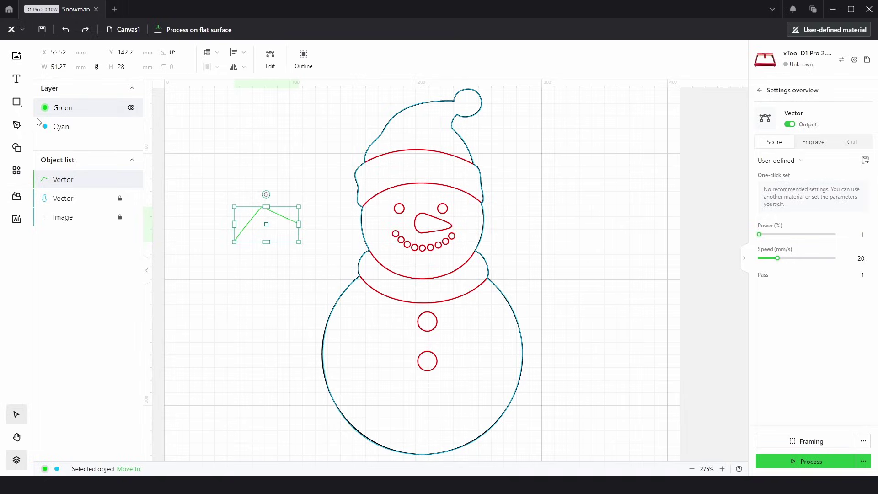
click(17, 128)
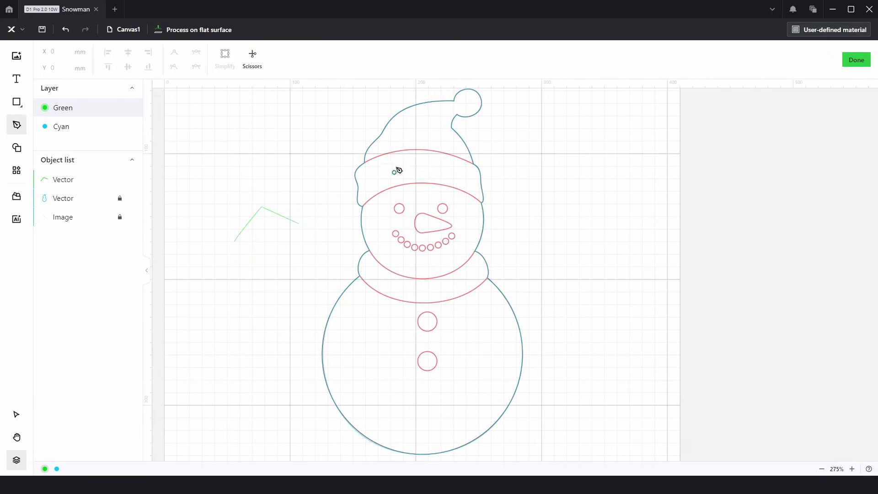
scroll(383, 163, up, 5)
scroll(383, 163, up, 3)
click(434, 156)
drag(413, 178, 321, 283)
key(ctrl+z)
key(ctrl+z)
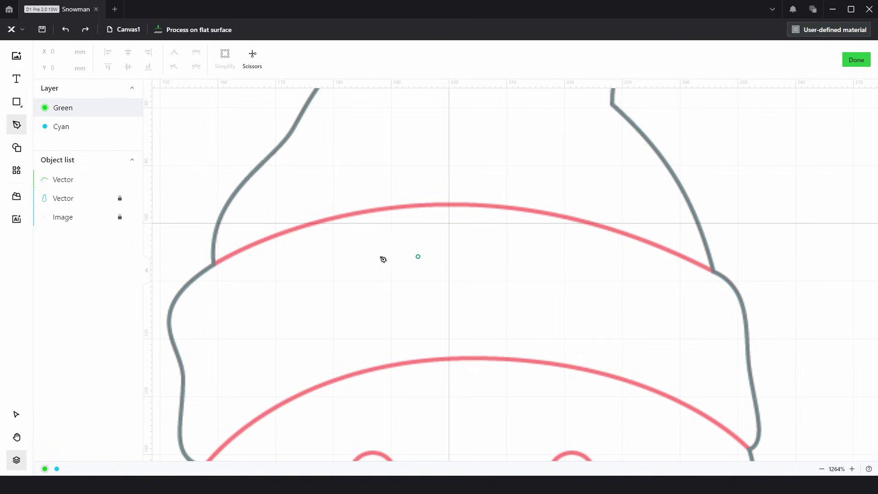
scroll(222, 279, up, 5)
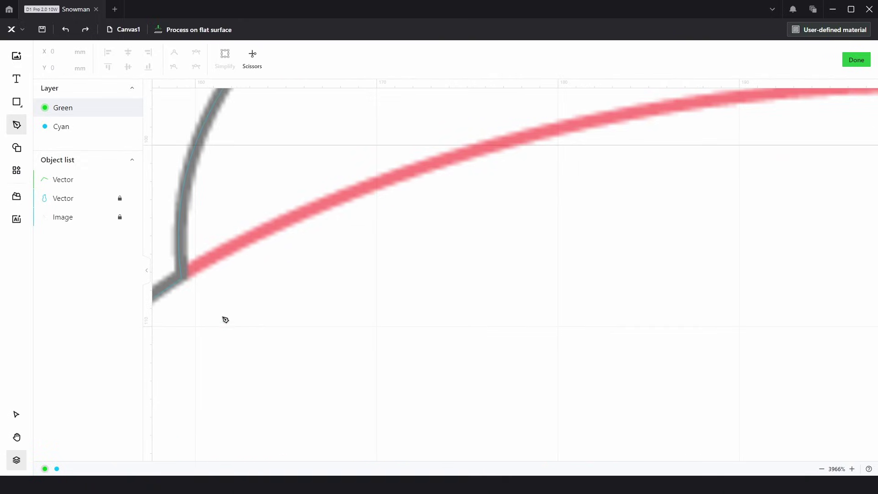
click(182, 279)
key(ctrl+z)
- Draw a curve along the hat brim's upper edge from about X 159.5, Y 107.4 mm to X 245.6, Y 108.3 mm
scroll(376, 240, down, 6)
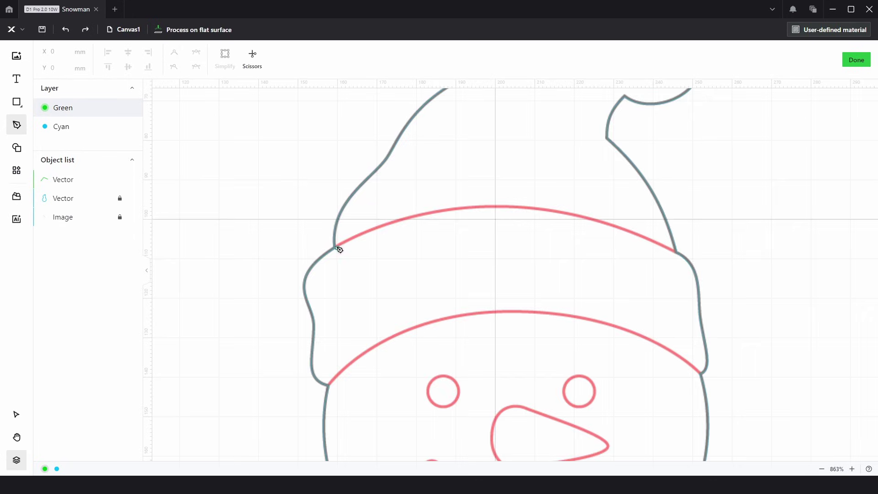
drag(338, 250, 409, 216)
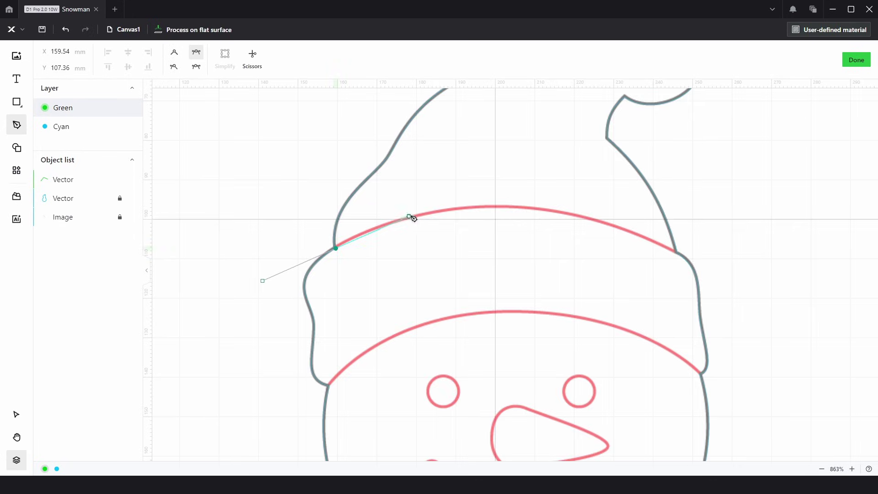
drag(676, 252, 763, 309)
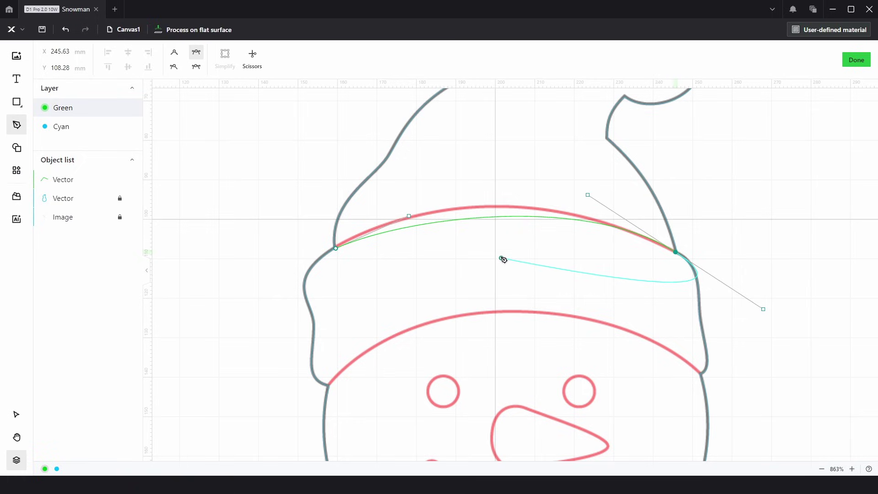
key(Escape)
key(Escape)
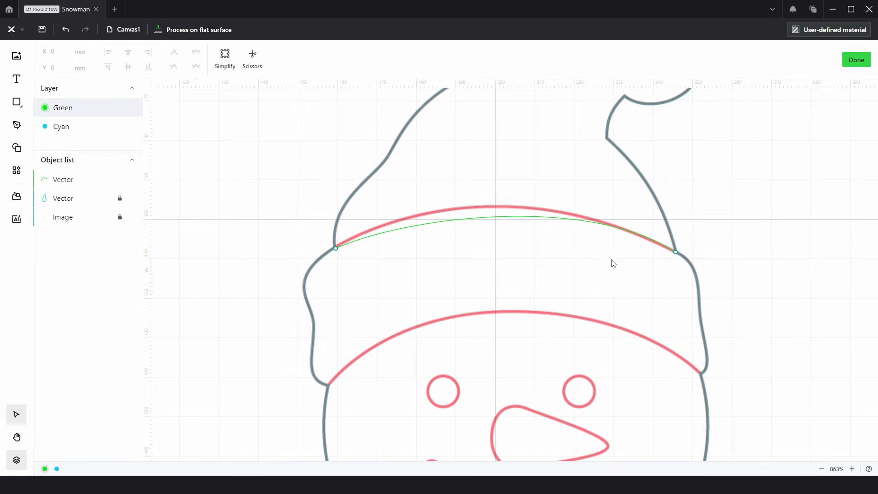
drag(545, 254, 512, 193)
drag(385, 280, 293, 211)
key(p)
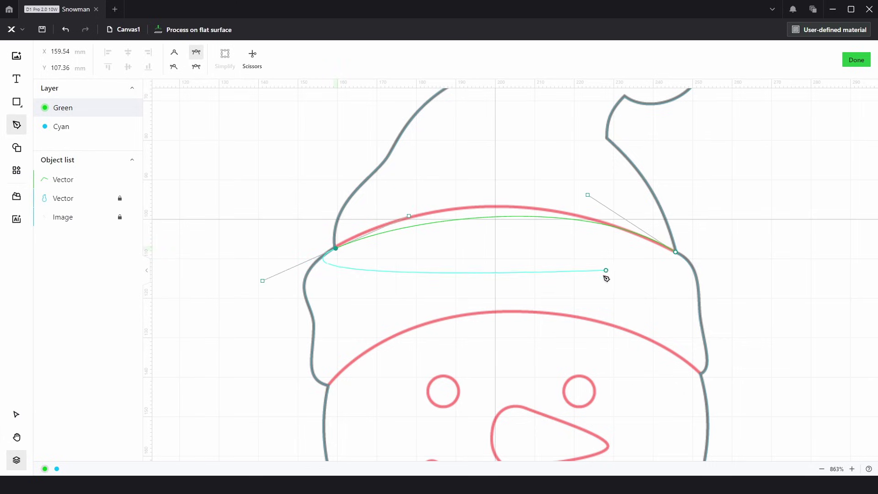
key(Escape)
drag(617, 279, 718, 233)
key(p)
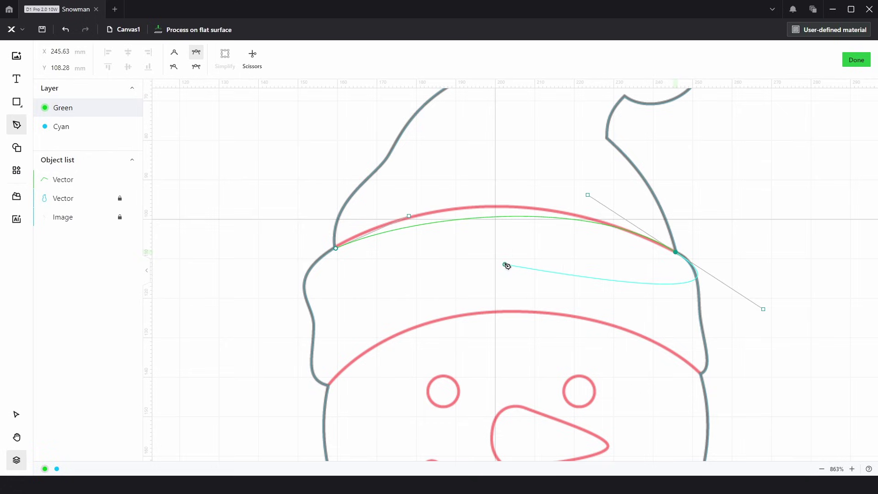
key(Escape)
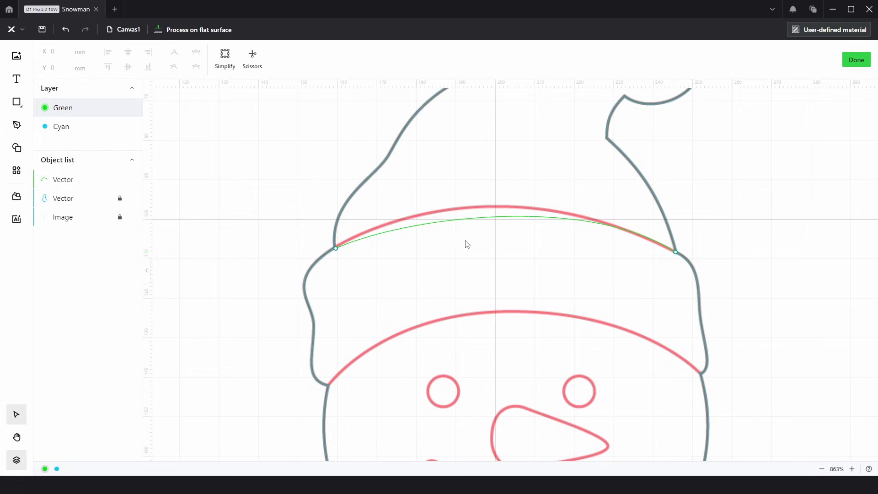
click(336, 248)
key(p)
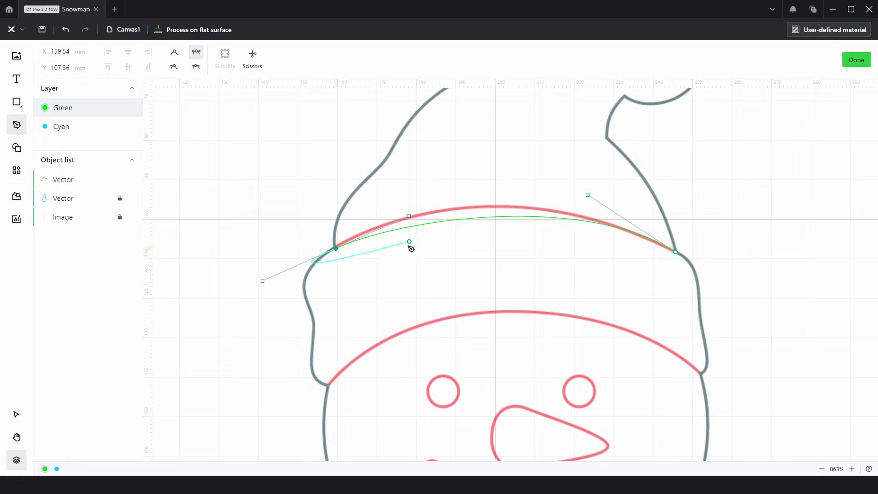
key(Escape)
click(676, 253)
key(p)
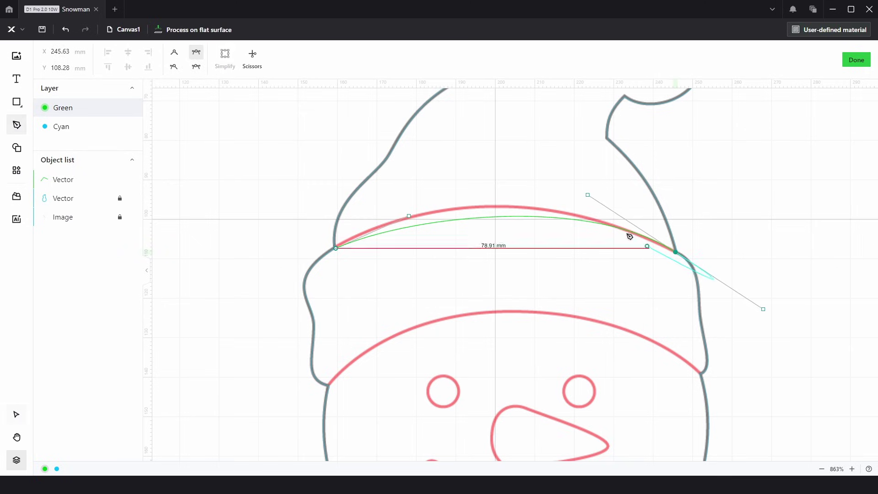
drag(589, 196, 568, 228)
key(ctrl+z)
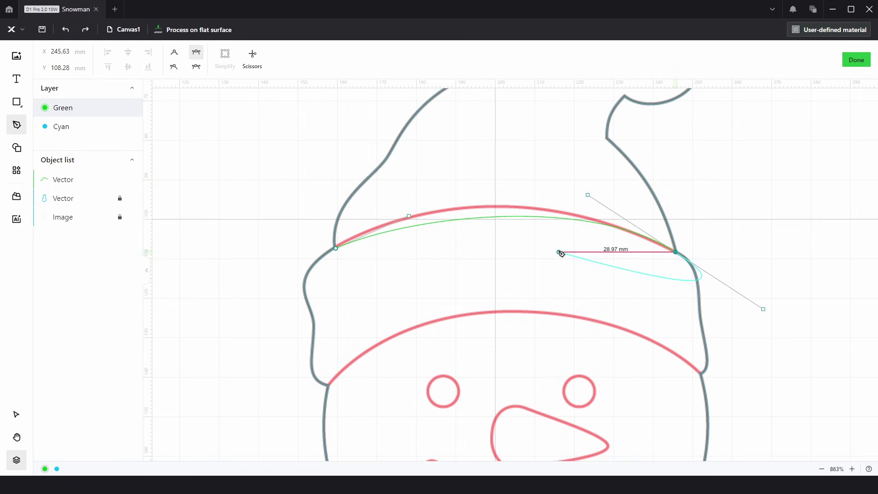
key(Escape)
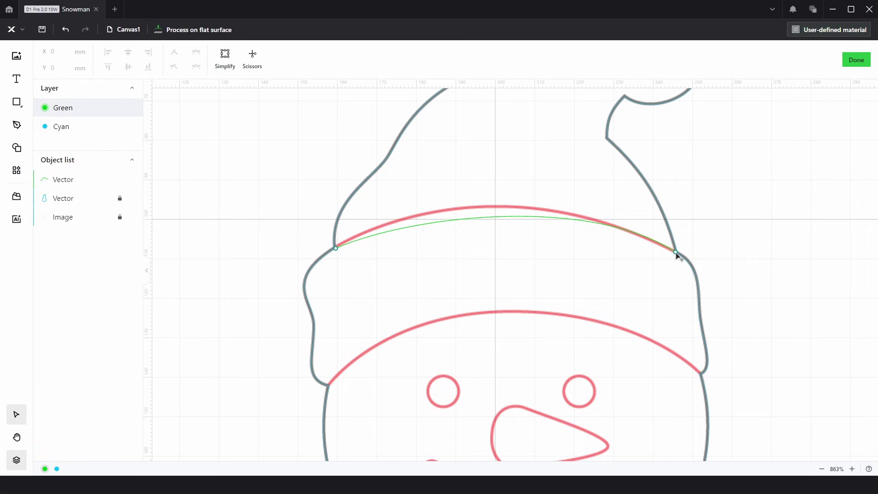
- Close the hat brim curve with the Pen tool by joining its right end anchor back to its left end anchor
click(676, 252)
key(p)
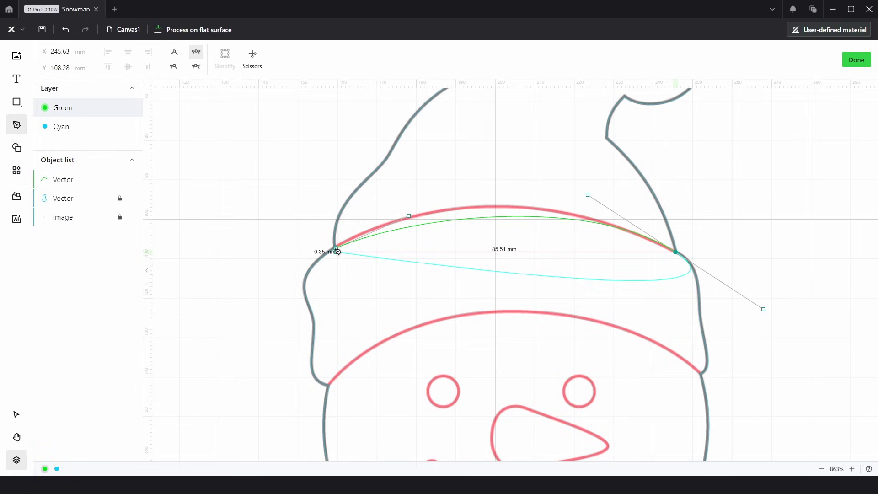
scroll(337, 251, up, 6)
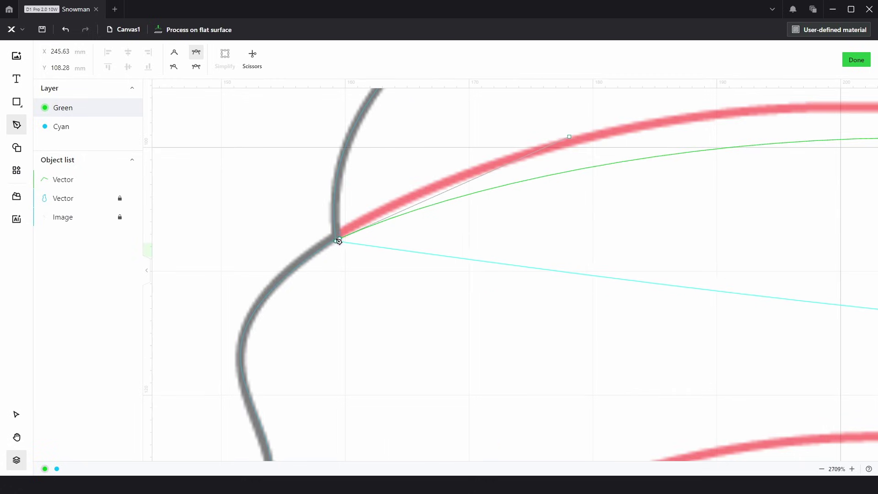
click(341, 238)
scroll(363, 288, down, 4)
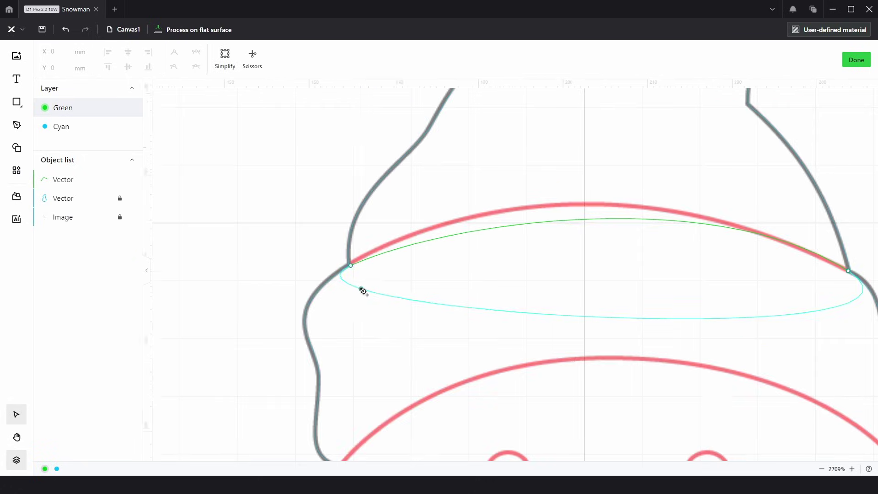
- Shape the brim's upper curve along the red line by moving its handles to about X 179.6, Y 93.3 mm and X 223.5, Y 94.1 mm
drag(537, 273, 431, 281)
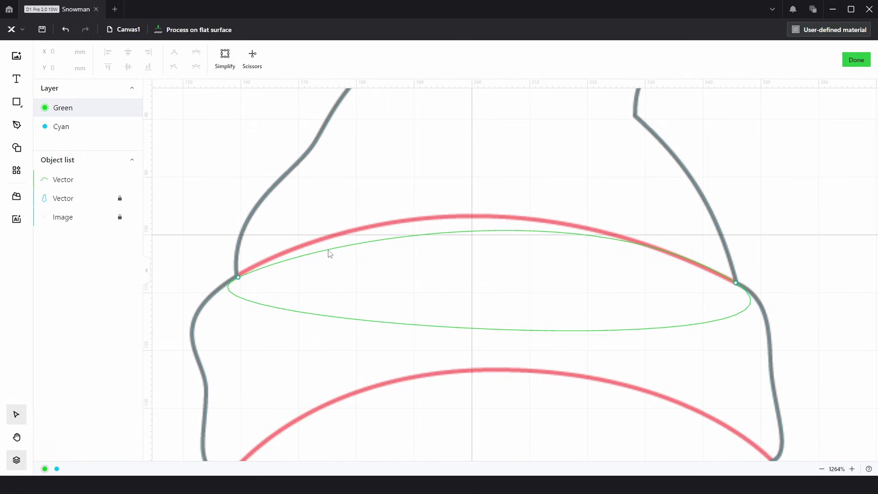
drag(274, 284, 216, 246)
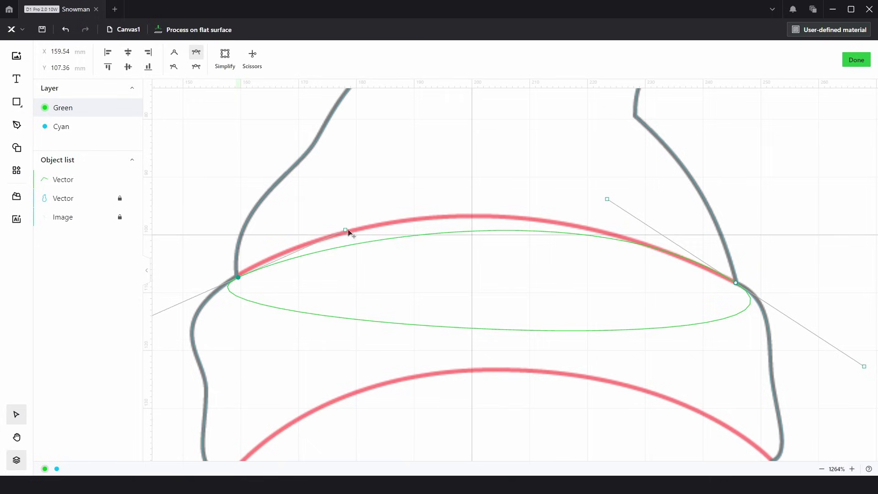
drag(345, 230, 354, 197)
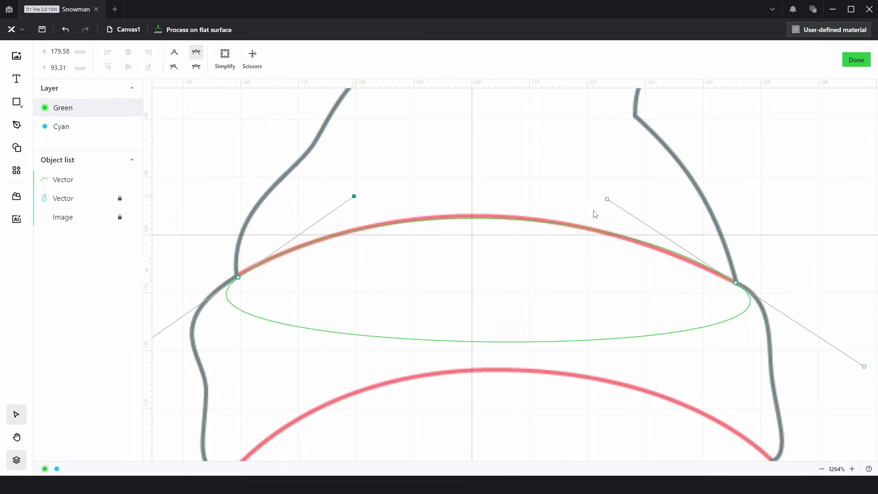
drag(607, 199, 608, 200)
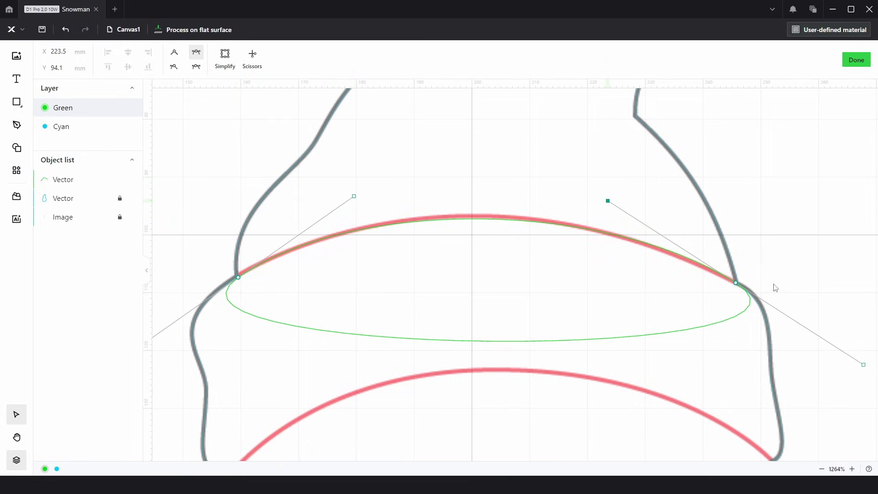
- Move the brim path's end anchors onto the outline corners at about X 159.25, Y 107.35 mm and X 246.14, Y 108.52 mm
scroll(238, 282, up, 10)
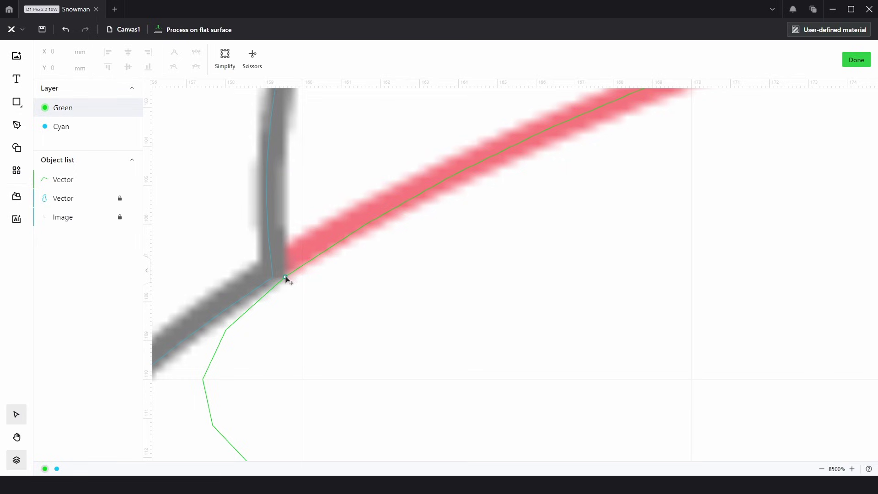
drag(286, 278, 273, 276)
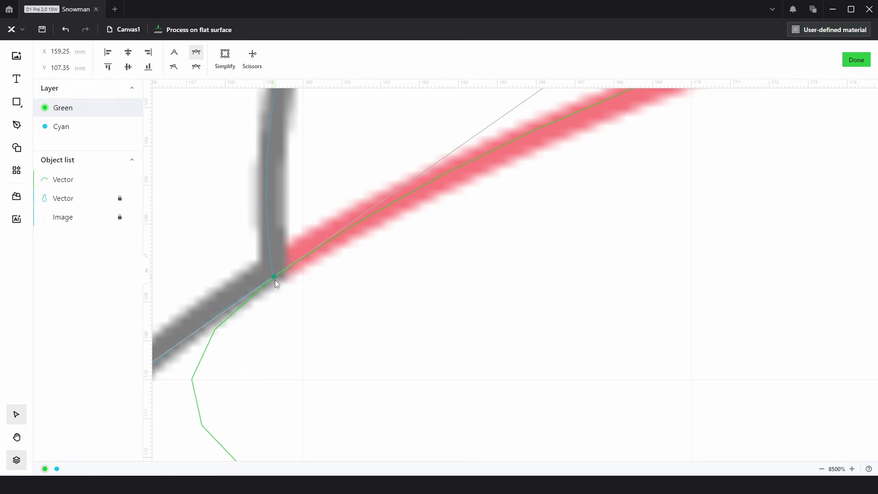
scroll(275, 281, down, 8)
drag(759, 272, 202, 280)
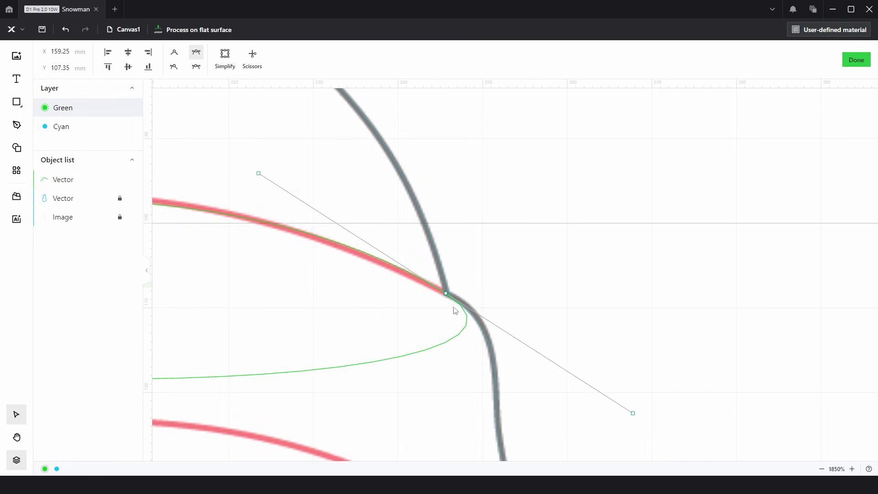
scroll(455, 310, up, 8)
drag(424, 290, 445, 299)
scroll(445, 300, down, 12)
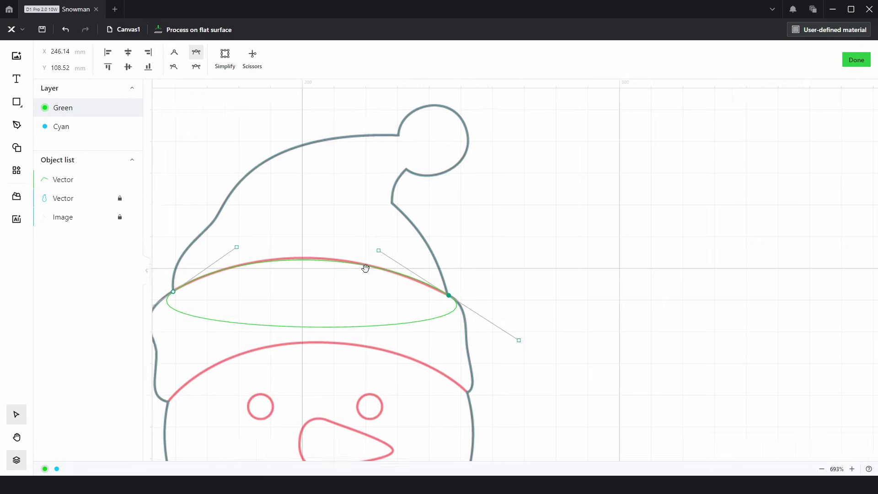
- Refine the upper brim curve by moving its handles to about X 186.4, Y 91.4 mm and X 222.7, Y 95.0 mm
scroll(365, 268, up, 4)
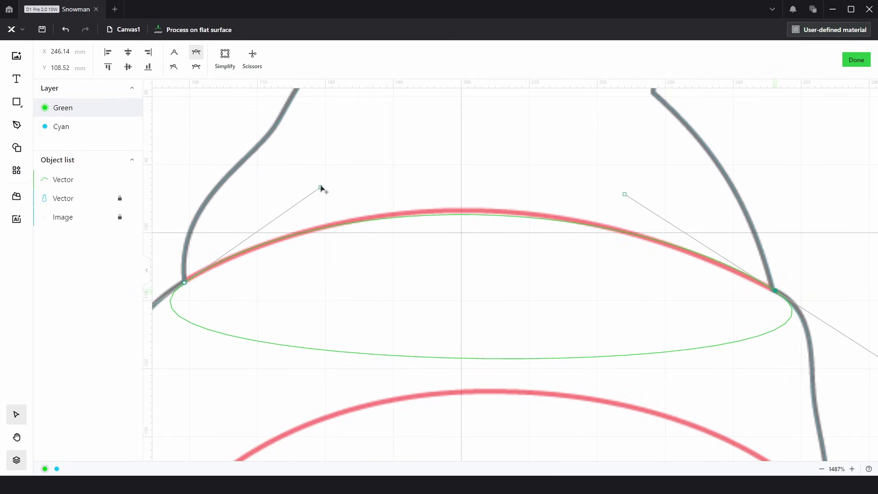
drag(320, 187, 368, 174)
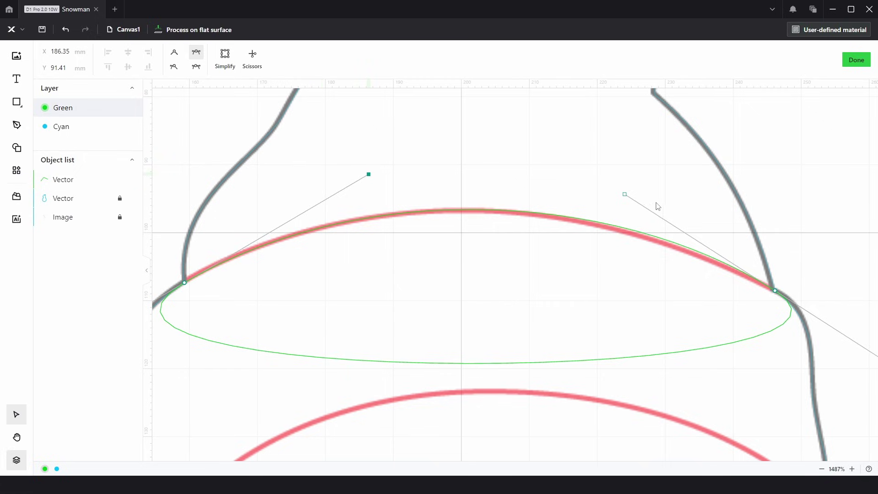
drag(625, 196, 616, 200)
- Cut away the lower segment of the closed brim path with Scissors and finish the path editing
scroll(531, 299, down, 2)
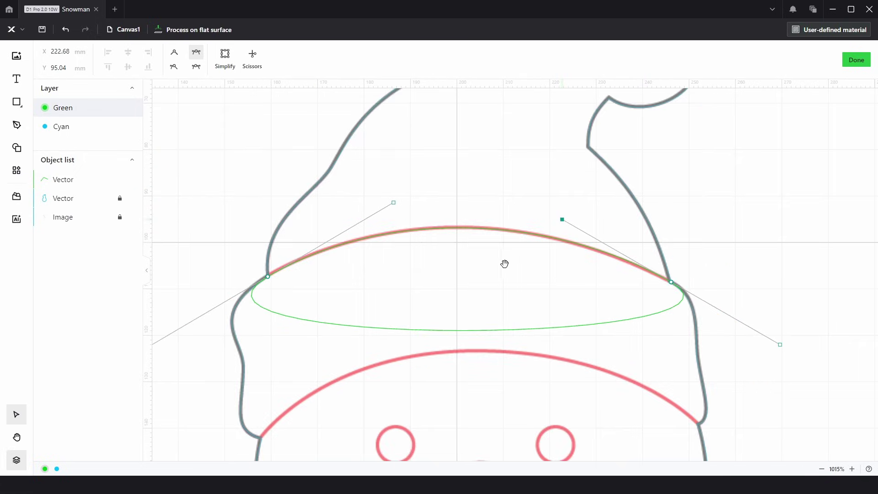
click(254, 59)
click(429, 301)
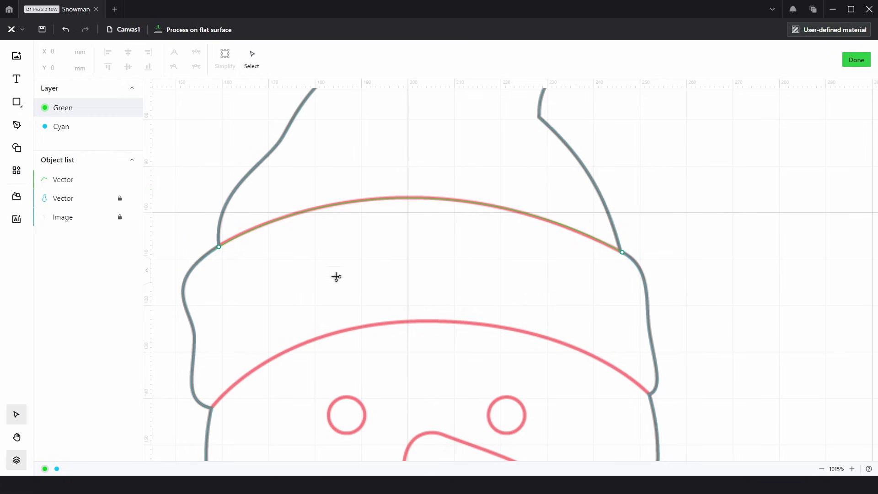
click(856, 60)
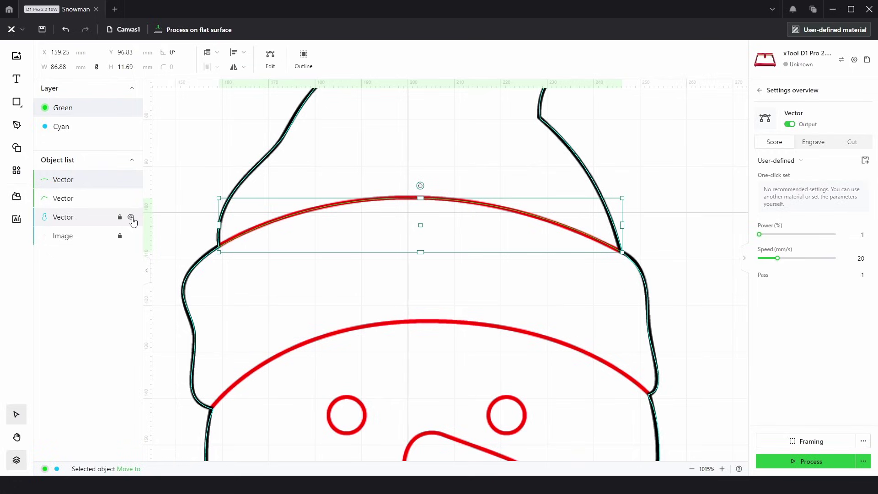
- Hide the outline vector and the snowman image, show the outline vector again, and clear the selection
click(131, 218)
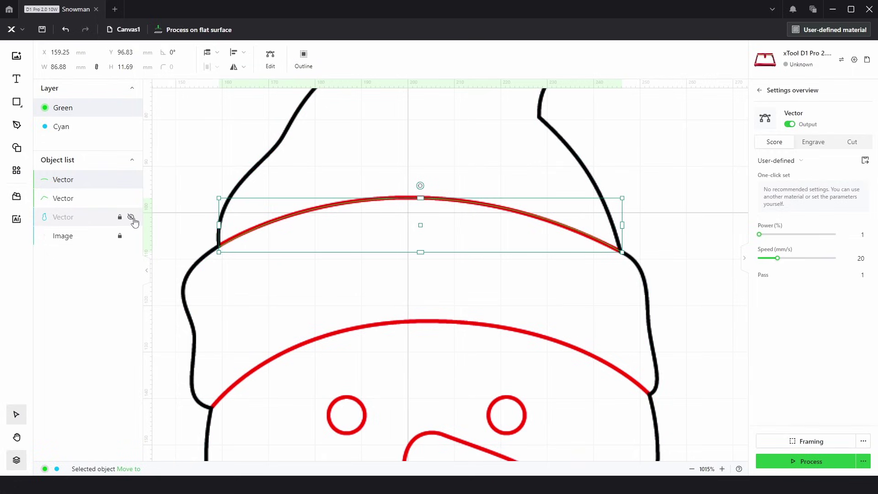
click(131, 234)
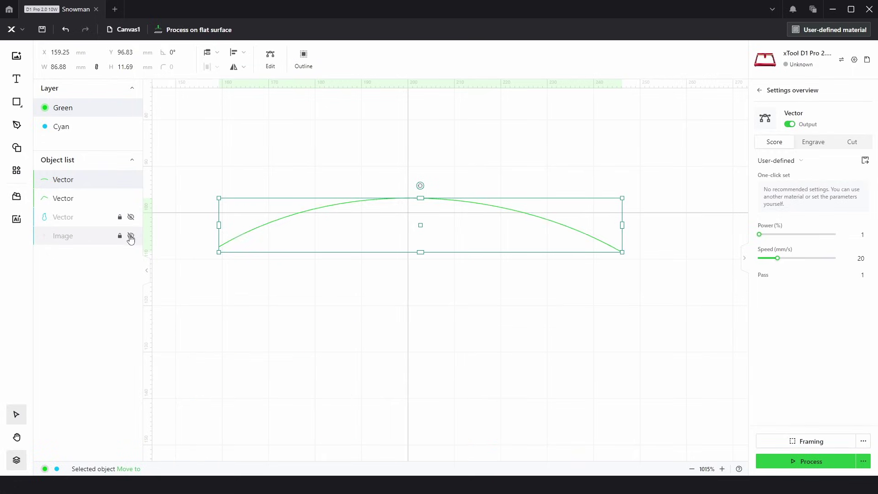
scroll(432, 276, down, 3)
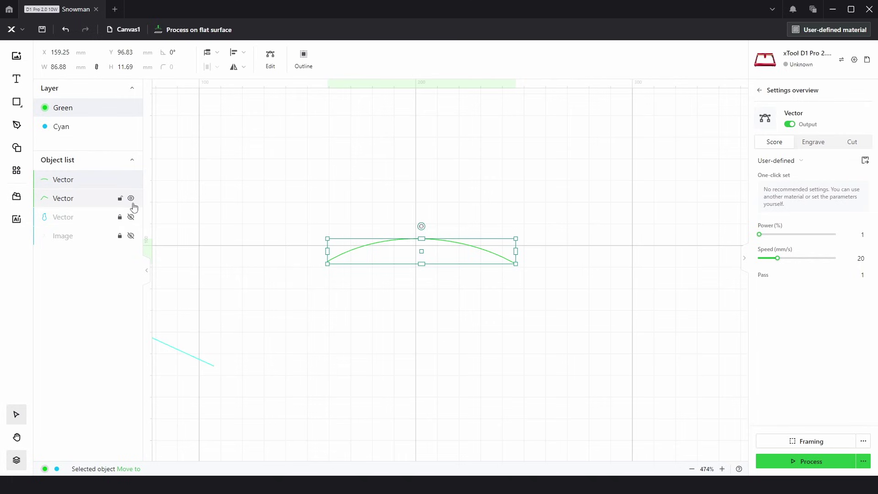
click(132, 218)
click(653, 247)
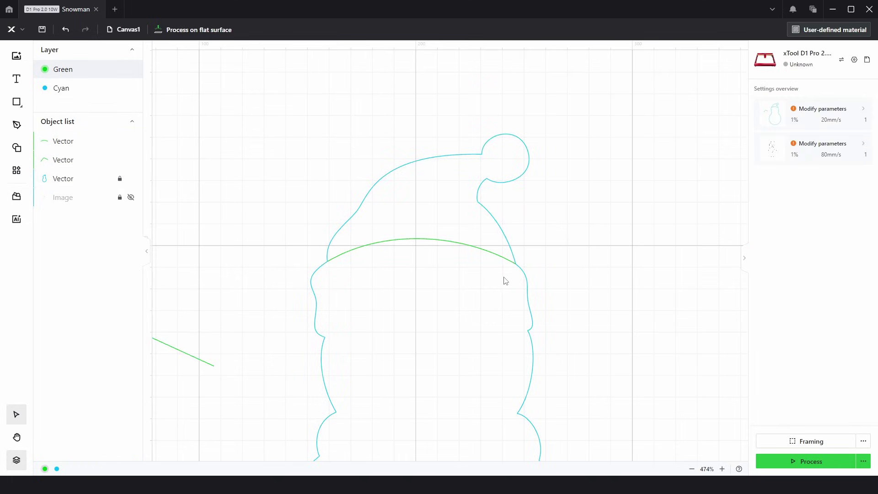
- Delete the open three-anchor path beside the snowman
drag(641, 265, 659, 195)
click(207, 295)
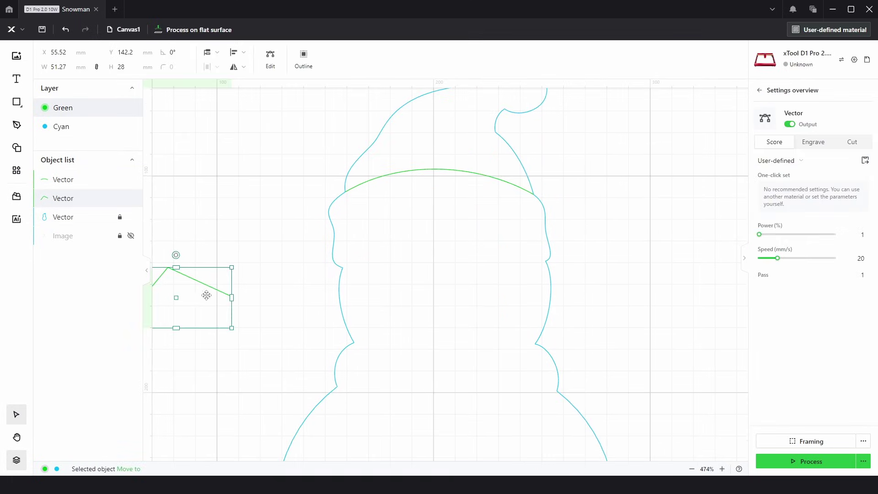
key(Delete)
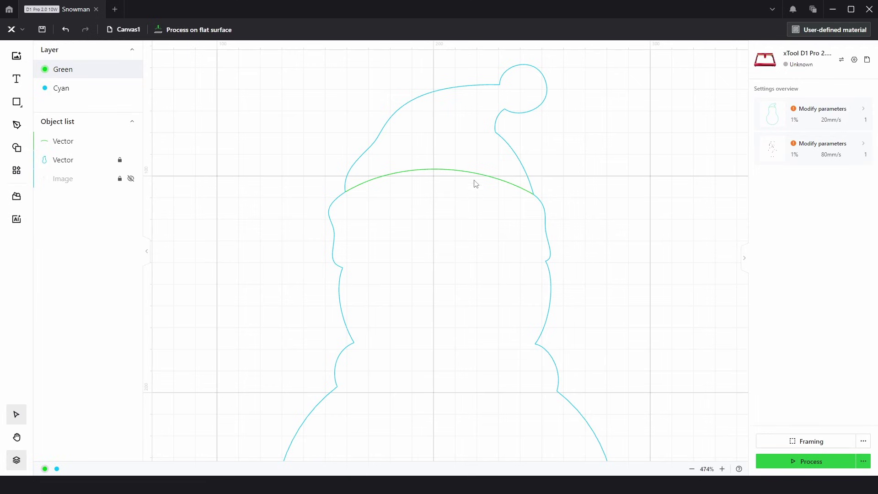
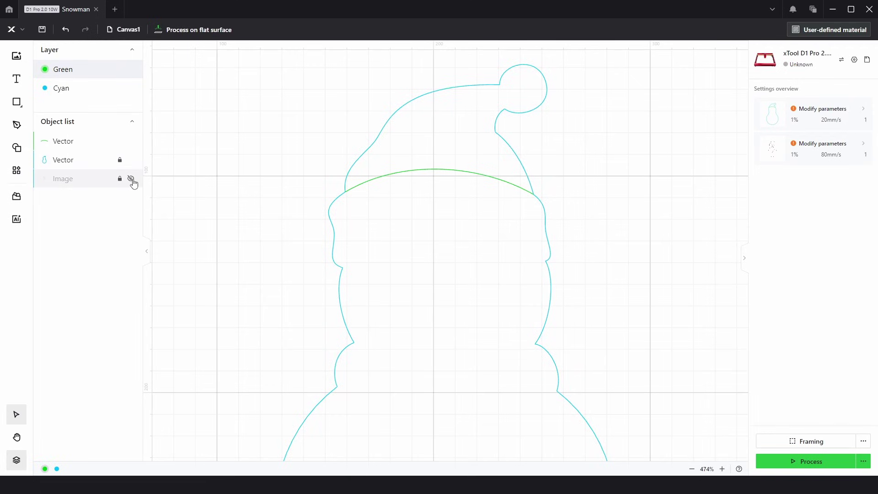
- Show the snowman image again and draw a closed two-anchor Pen path between the ends of the hat's lower brim line
click(132, 179)
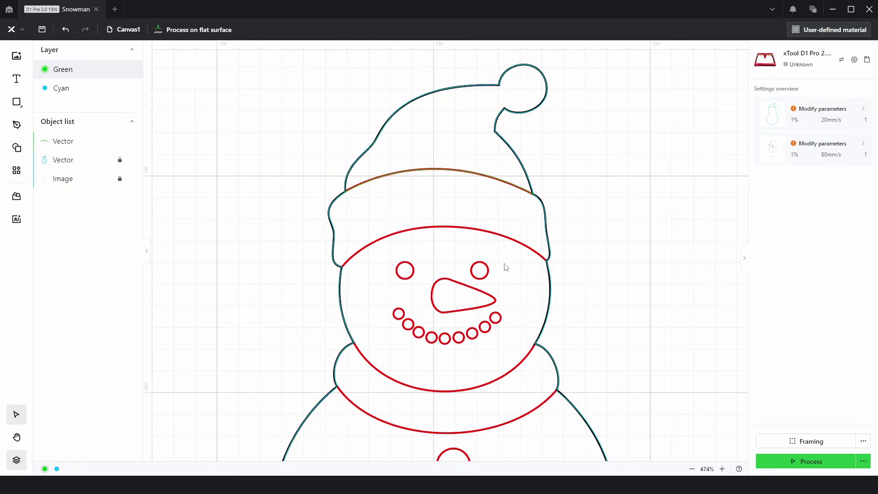
scroll(415, 256, up, 5)
drag(352, 233, 335, 196)
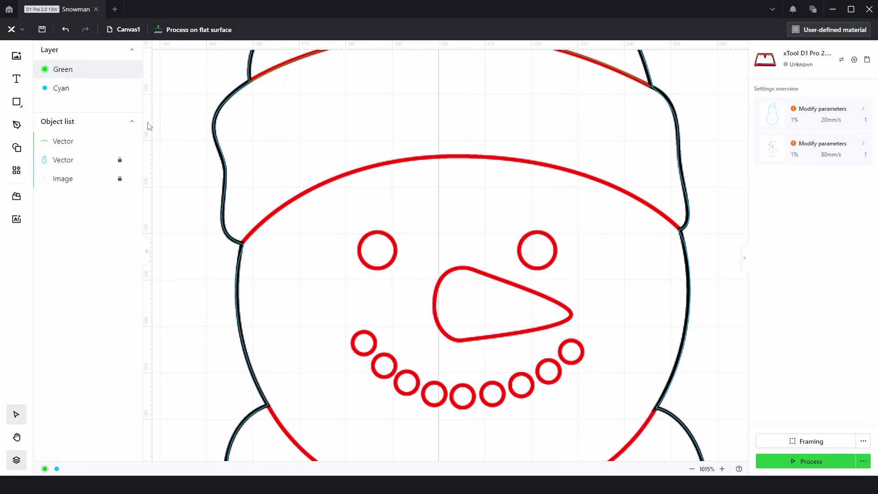
click(16, 127)
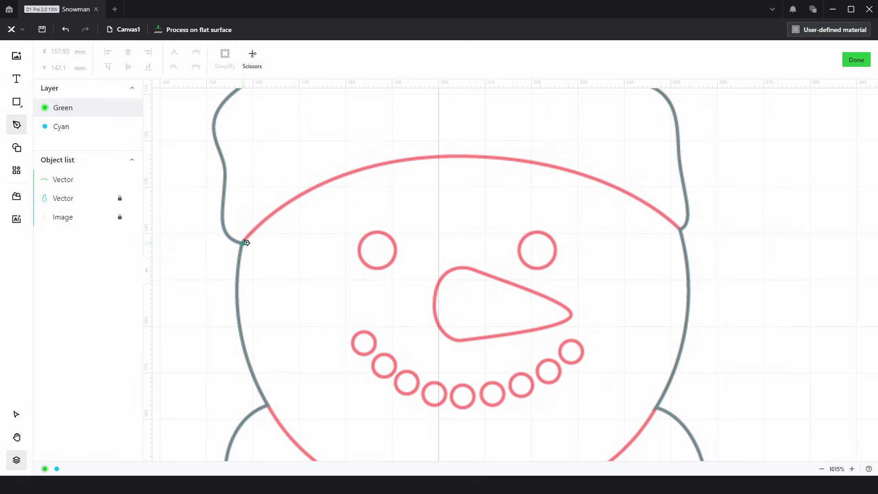
drag(244, 242, 300, 197)
drag(680, 229, 734, 318)
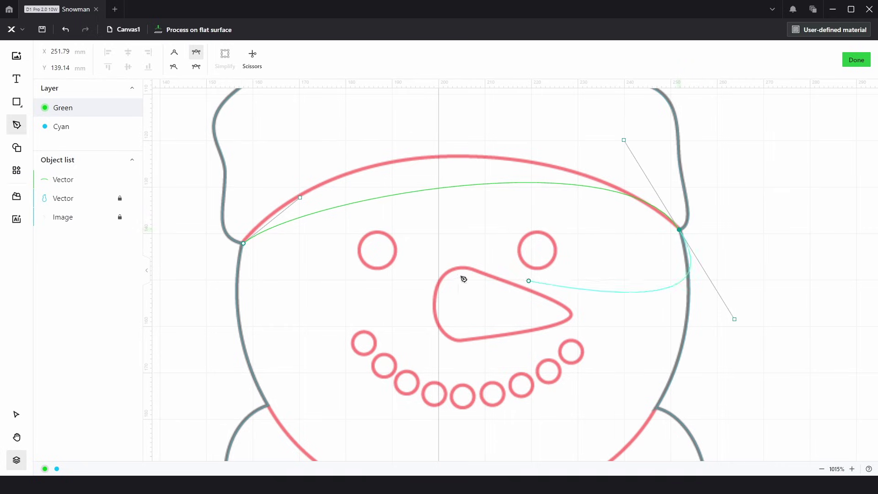
click(244, 243)
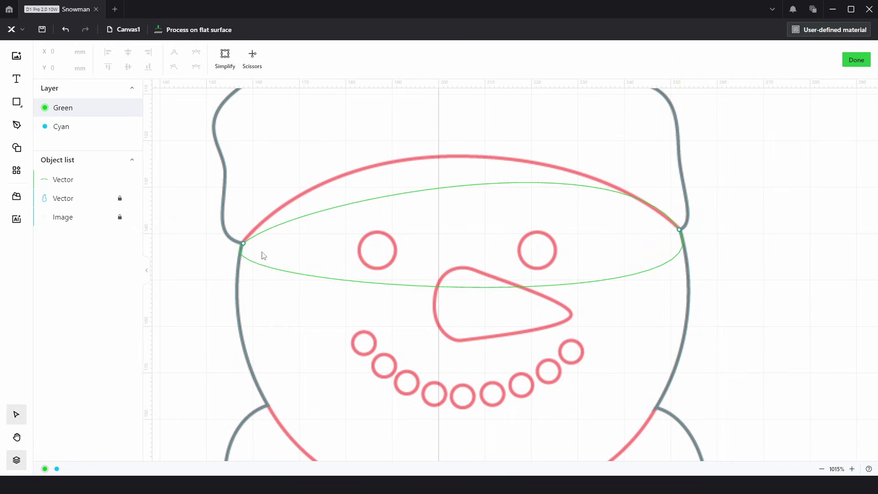
- Shape the lower brim path by moving its left handle to about X 179.3, Y 114.8 mm and the left anchor to about X 158.1, Y 142.34 mm
click(243, 243)
drag(299, 198, 343, 118)
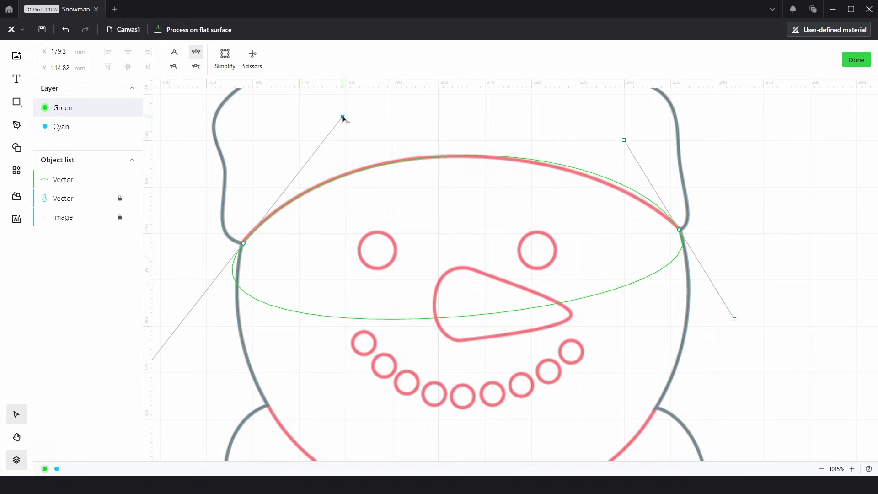
scroll(285, 247, up, 10)
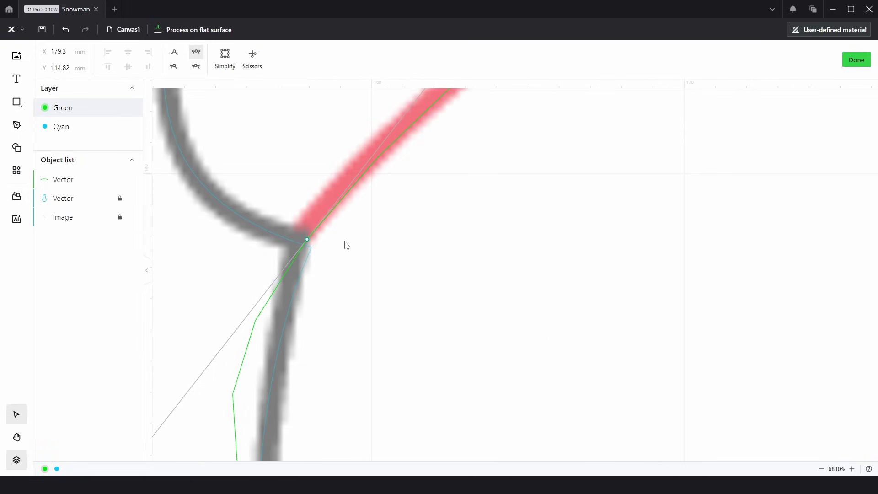
drag(304, 238, 314, 250)
- Move the lower brim path's right anchor to about X 251.69, Y 139.23 mm and adjust both upper handles to follow the red brim line
scroll(315, 250, down, 8)
drag(720, 224, 194, 224)
scroll(430, 232, up, 10)
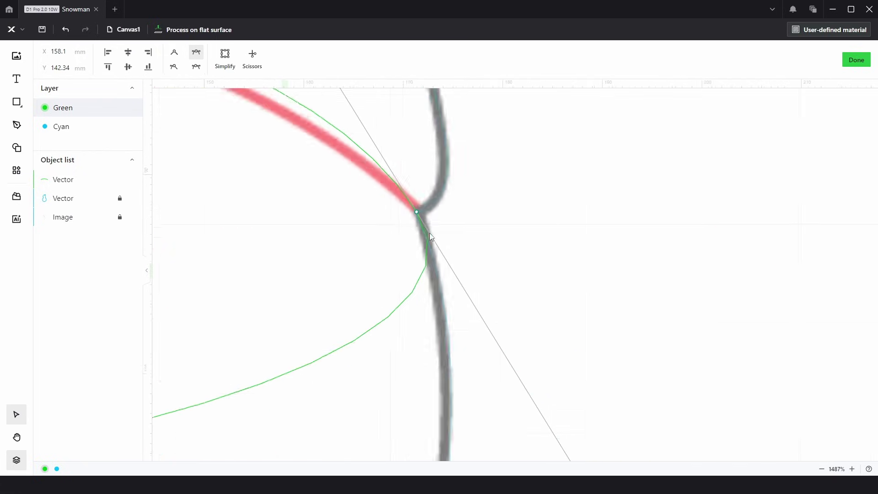
click(388, 181)
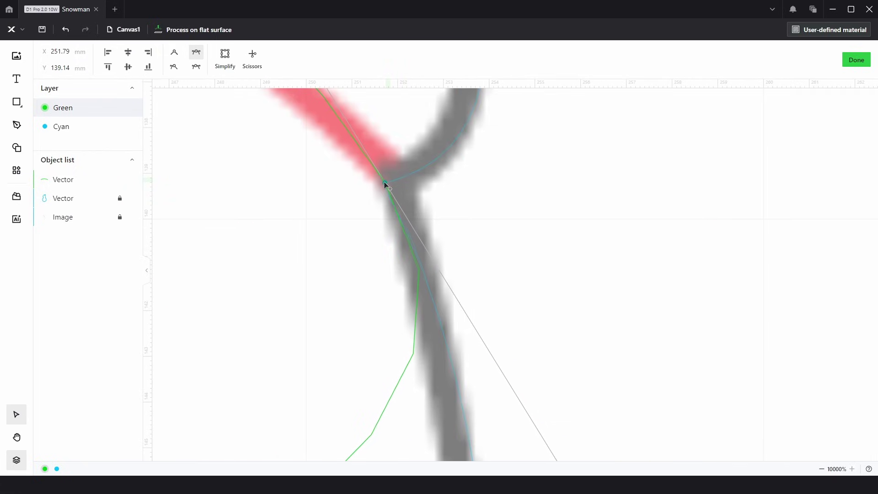
scroll(383, 183, down, 8)
drag(333, 208, 532, 281)
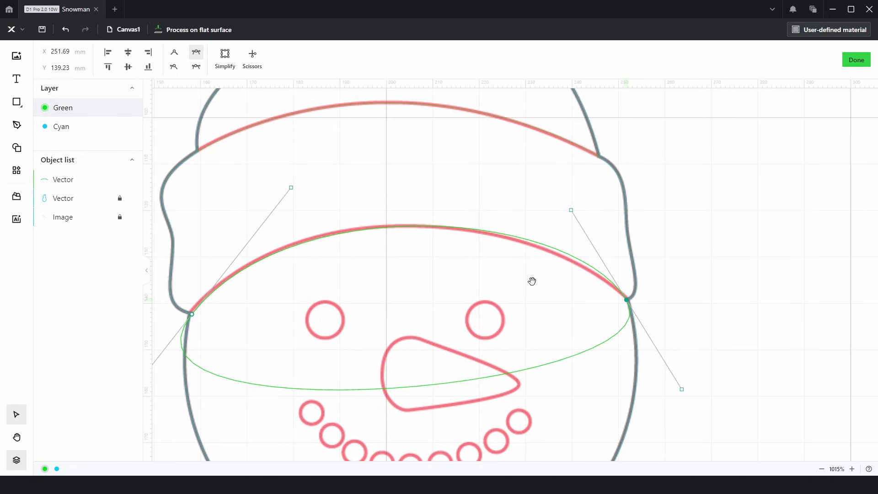
drag(571, 210, 533, 209)
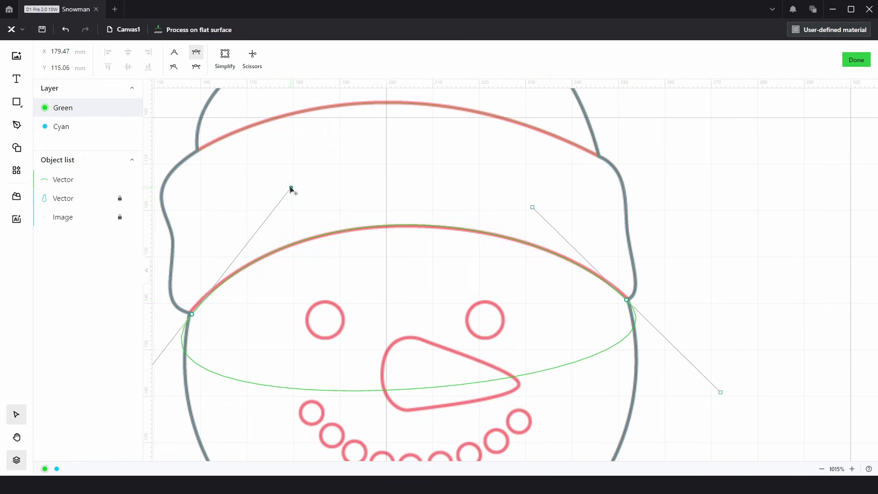
drag(291, 188, 280, 190)
- Cut away the bottom segment of the closed lower brim path with Scissors and finish the path editing
drag(400, 313, 408, 278)
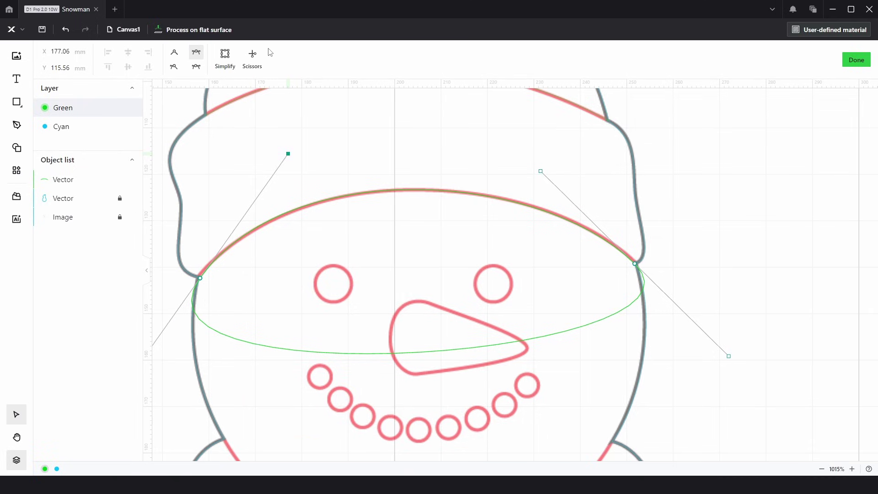
click(252, 56)
click(355, 354)
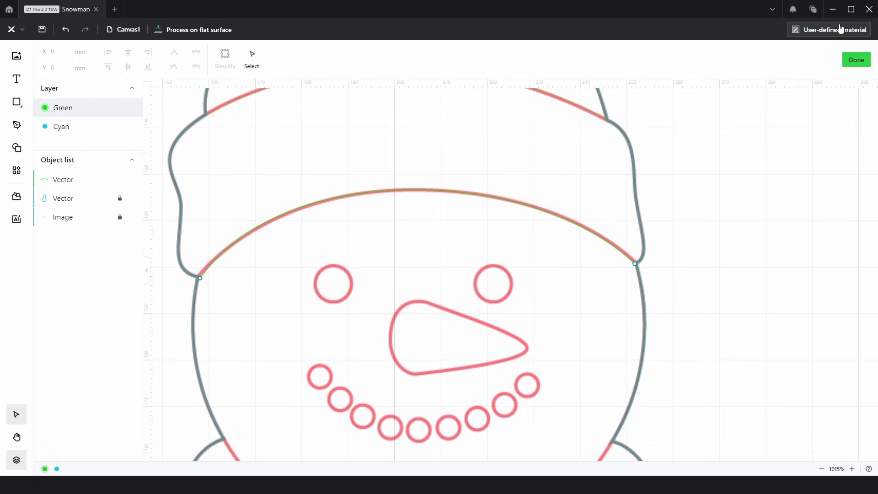
click(856, 60)
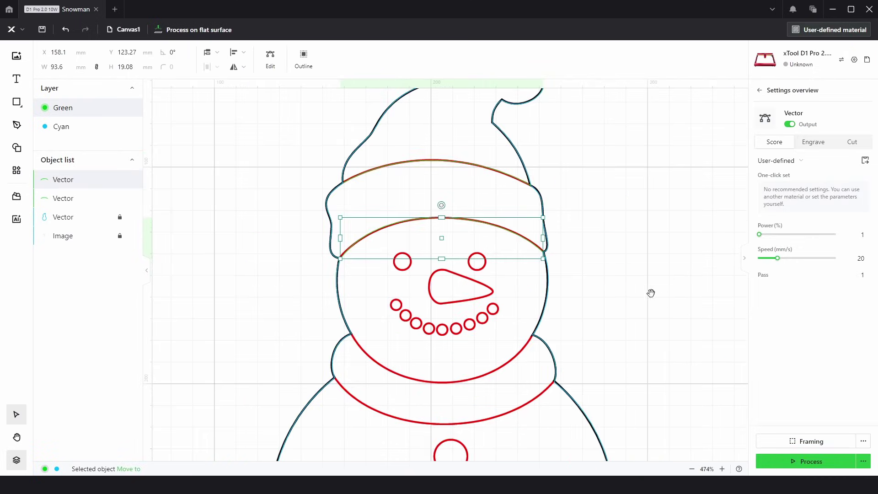
- Hide the snowman image and clear the selection to check the two traced brim curves, and show the image again
click(130, 236)
click(667, 283)
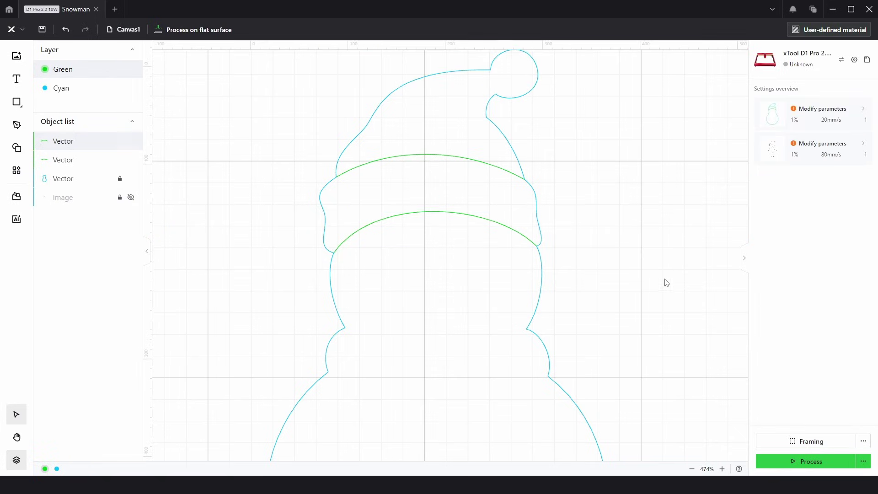
scroll(543, 261, down, 3)
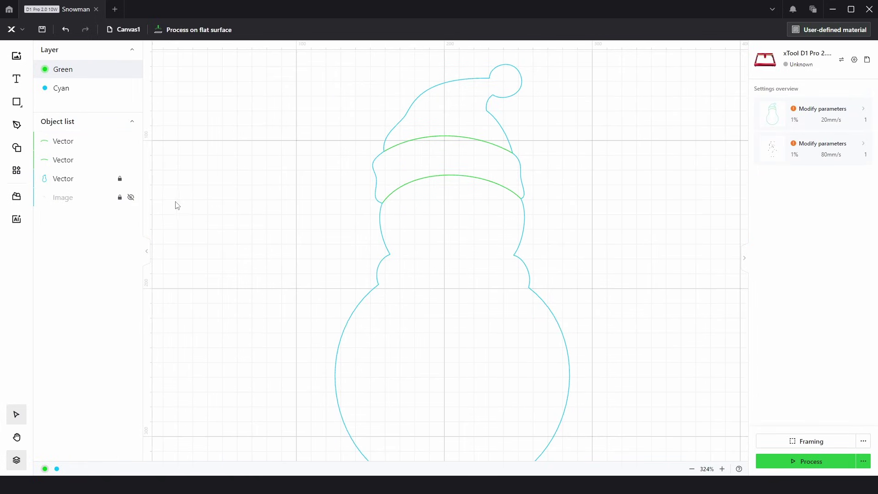
click(131, 197)
- Draw a circle of about 7.6 mm over the snowman's left eye and place a duplicate over the right eye
scroll(498, 240, up, 3)
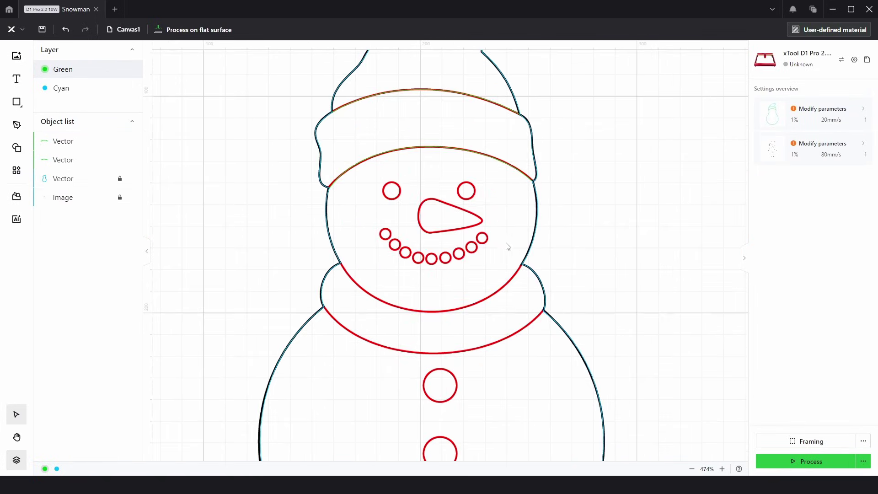
mouse_move(16, 102)
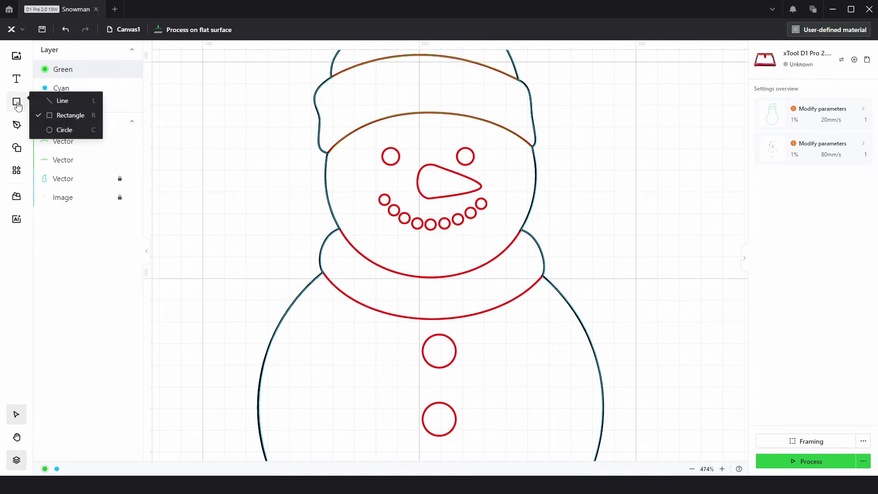
click(59, 129)
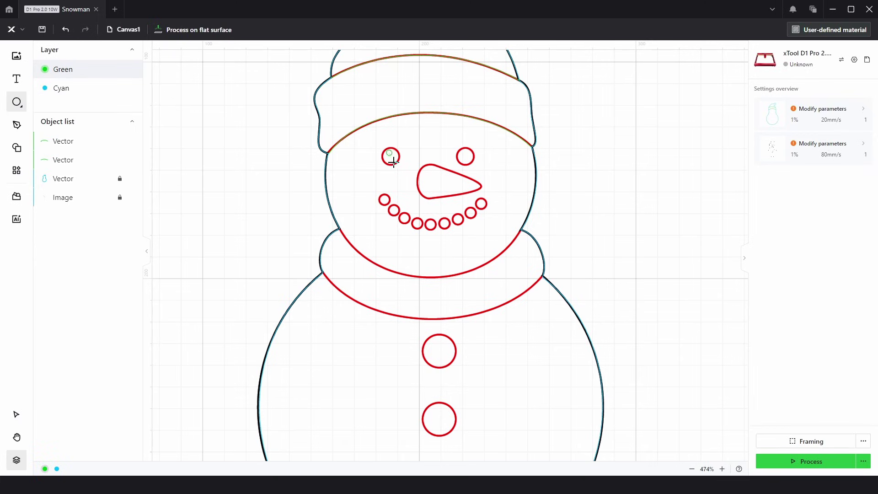
mouse_move(393, 162)
mouse_down()
mouse_move(402, 172)
mouse_move(398, 134)
mouse_up()
scroll(404, 158, up, 5)
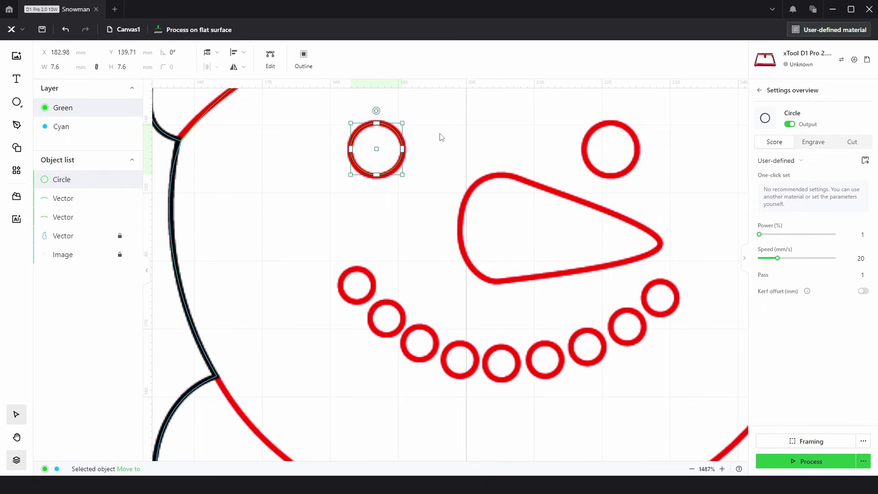
key(ctrl+d)
drag(420, 153, 626, 127)
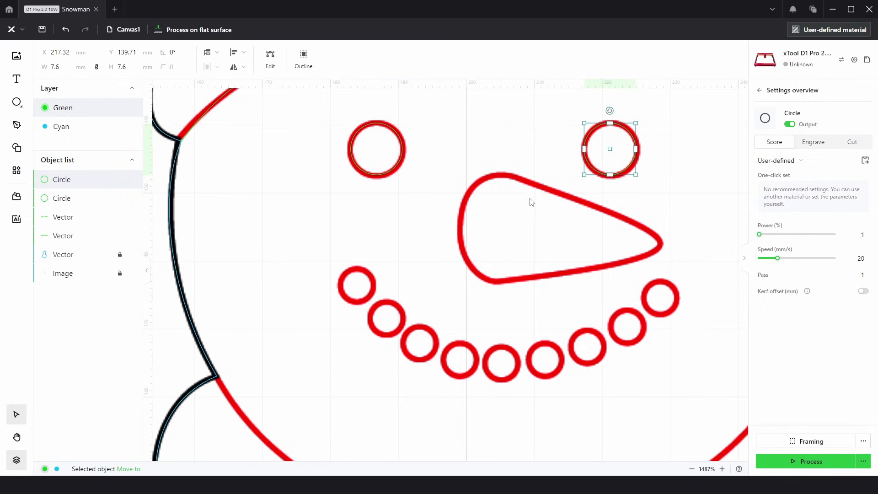
- Duplicate the eye circle, set its size to 4.6 mm, and place it over the leftmost circle of the mouth
key(ctrl+d)
drag(659, 190, 374, 296)
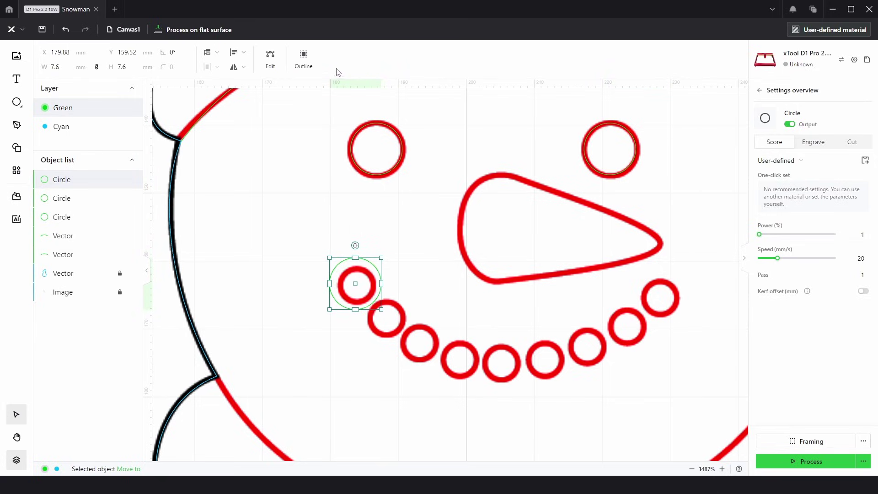
text(4.6)
key(Return)
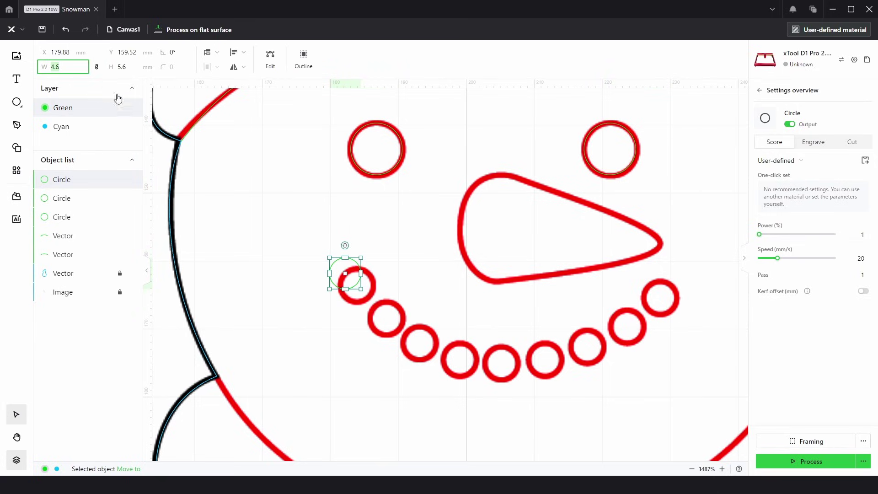
drag(357, 265, 367, 275)
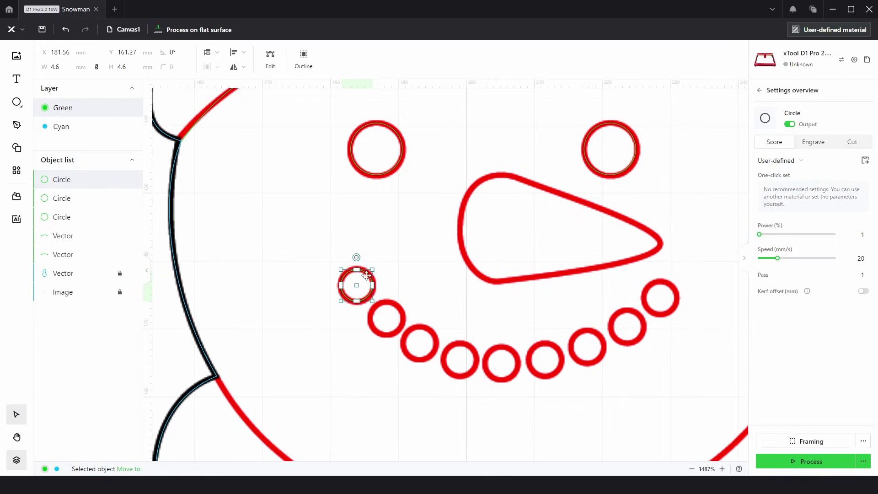
- Duplicate the 4.6 mm circle onto the second, third and fourth mouth circles from the left
scroll(395, 312, up, 6)
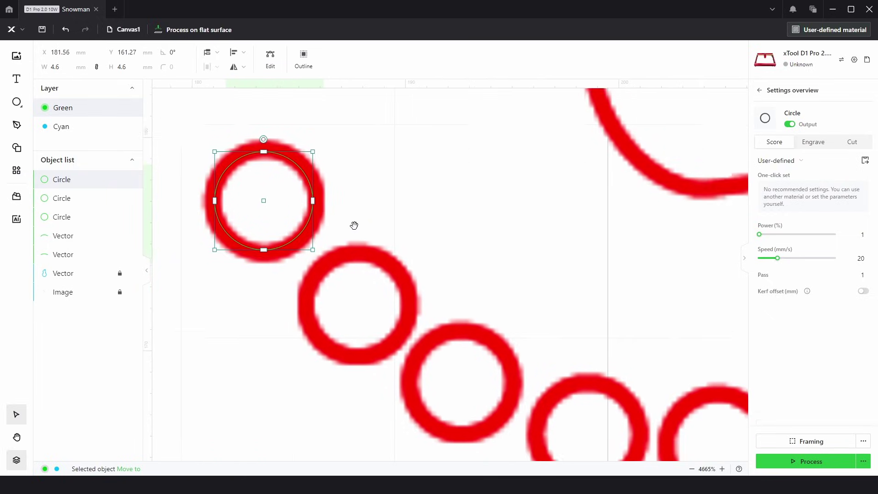
drag(381, 207, 318, 166)
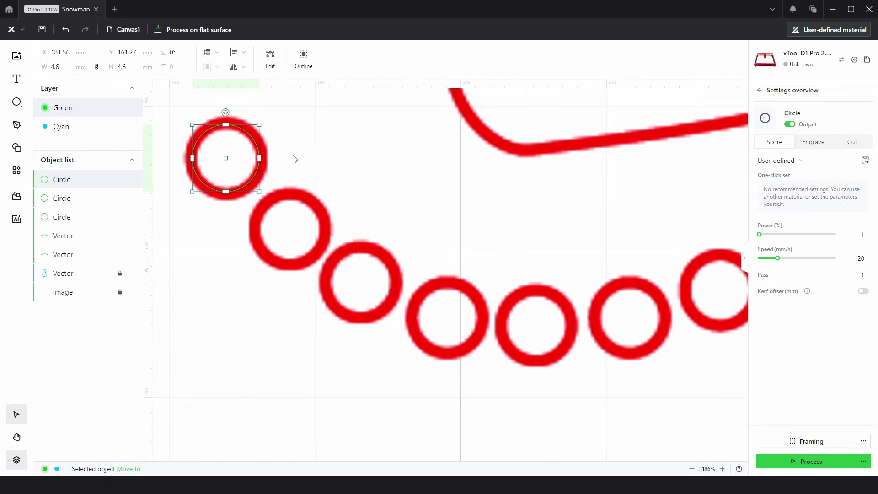
key(ctrl+d)
drag(311, 195, 319, 208)
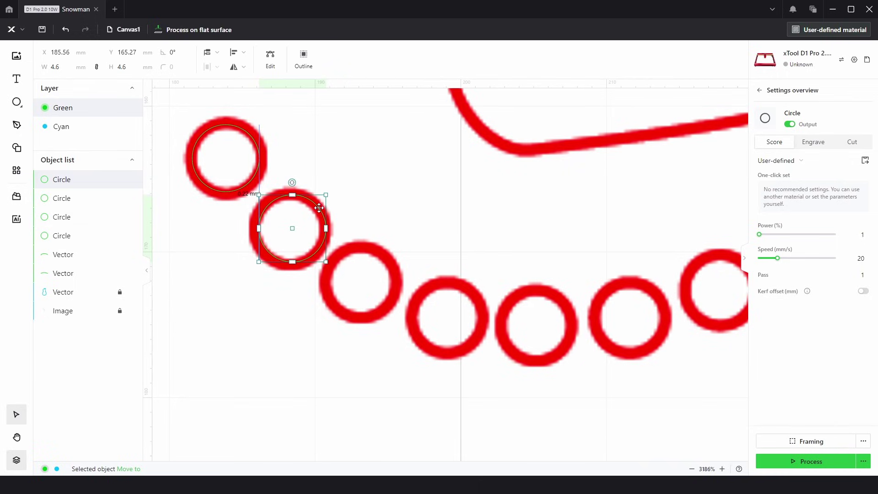
key(ctrl+d)
drag(379, 262, 391, 258)
key(ctrl+d)
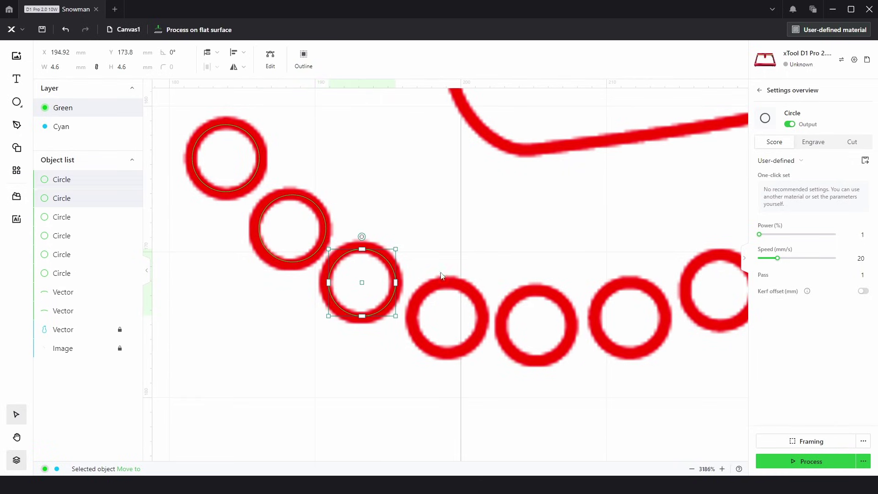
drag(447, 318, 475, 292)
- Place further duplicates of the 4.6 mm circle over the fifth, sixth and seventh mouth circles
drag(549, 304, 335, 266)
key(ctrl+d)
drag(306, 318, 336, 269)
key(ctrl+d)
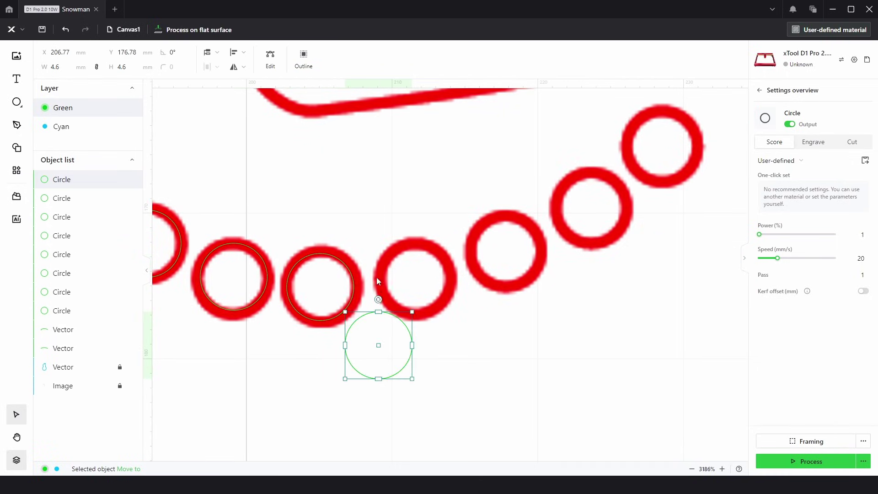
drag(384, 334, 421, 267)
key(ctrl+d)
drag(488, 307, 522, 222)
- Complete the mouth with duplicates of the 4.6 mm circle over its eighth and ninth circles
scroll(521, 222, right, 2)
scroll(521, 221, up, 1)
key(ctrl+d)
drag(409, 357, 435, 262)
key(ctrl+d)
drag(494, 319, 509, 202)
scroll(483, 305, down, 5)
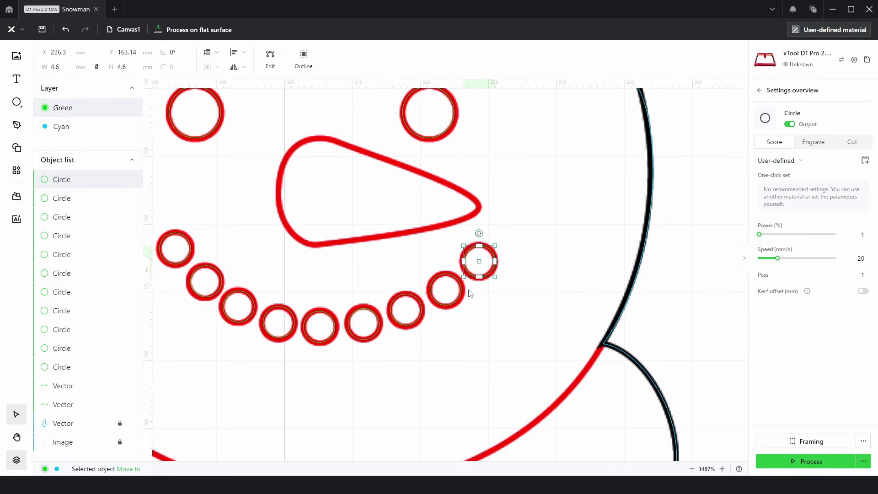
- Clear the selection, hide the snowman image to check the traced eyes and mouth, and show the image again
click(495, 308)
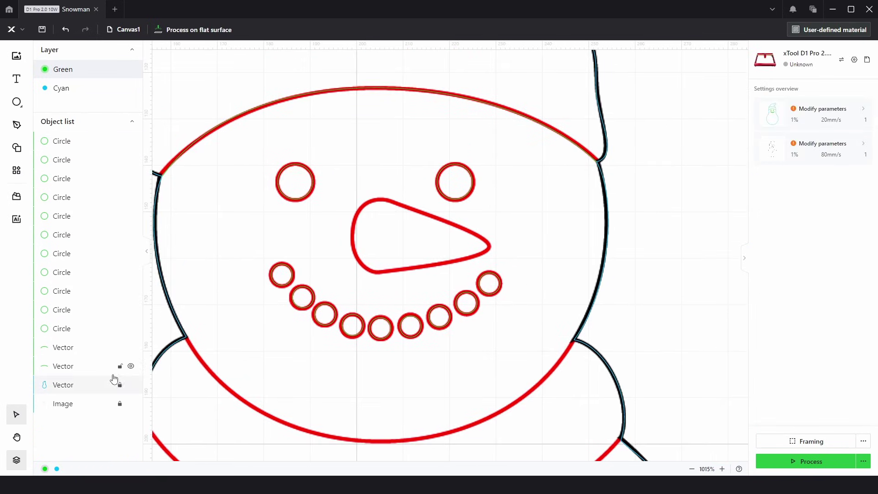
click(130, 403)
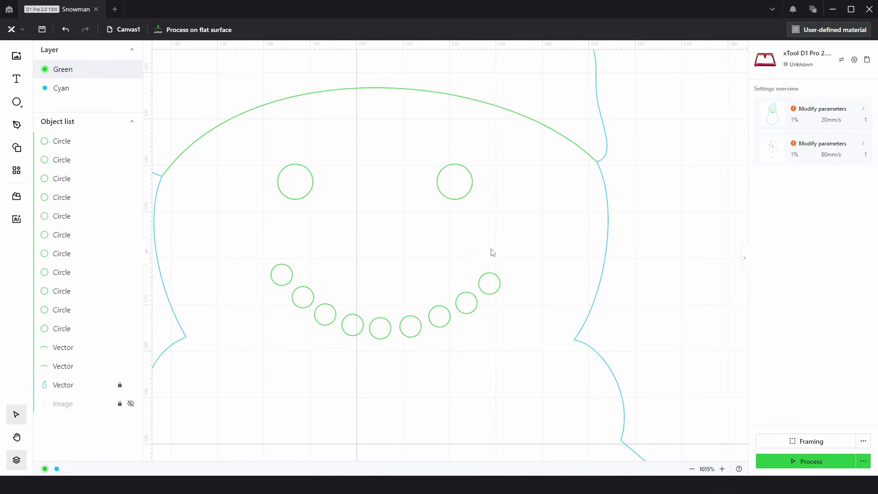
scroll(543, 265, down, 5)
scroll(527, 274, up, 3)
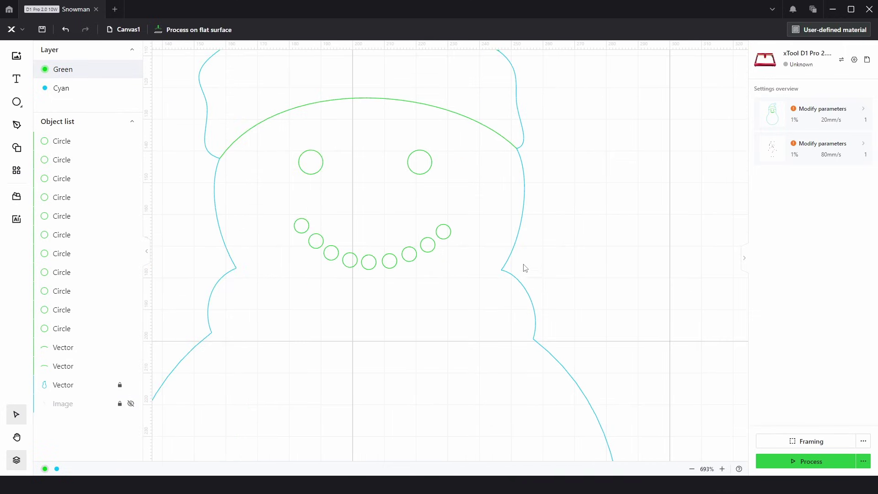
click(130, 404)
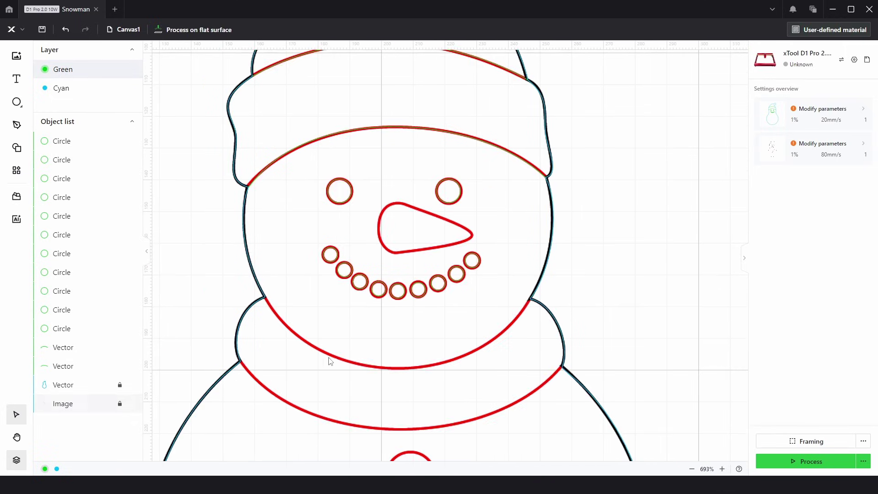
scroll(425, 343, down, 3)
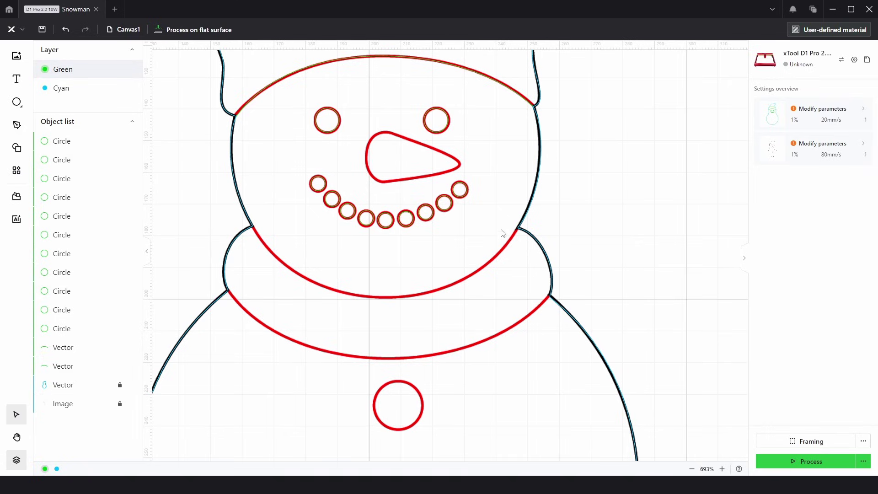
- Trace the snowman's nose with the Pen tool as a closed curved path with four nodes
scroll(441, 333, down, 2)
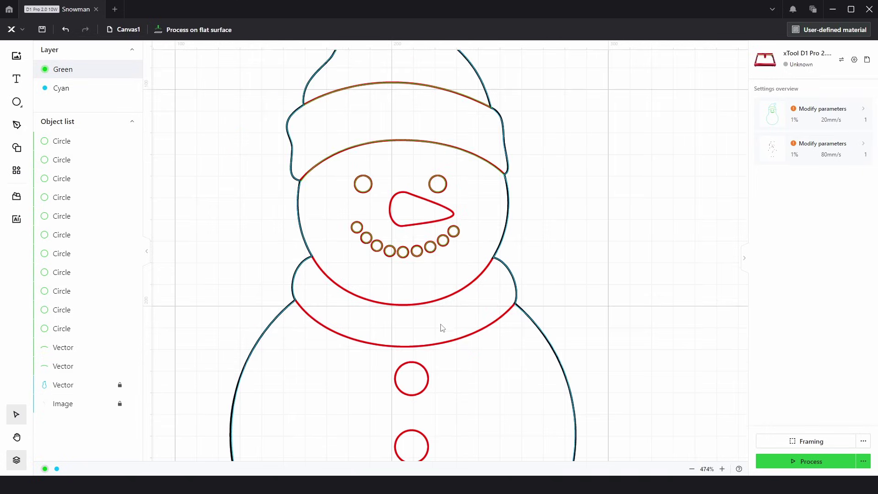
scroll(446, 293, down, 1)
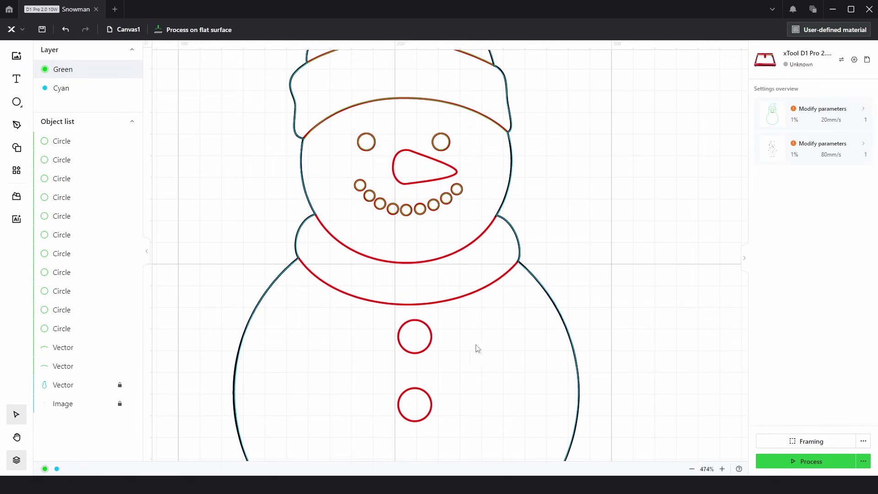
scroll(425, 142, up, 3)
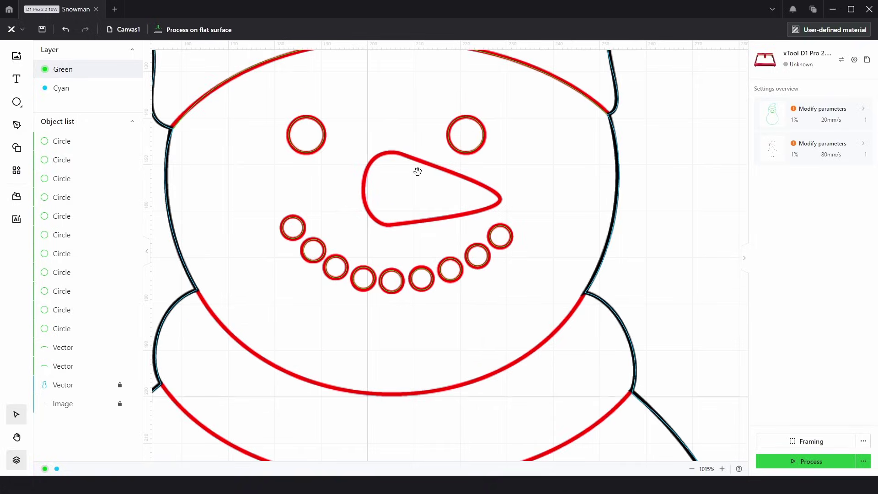
scroll(356, 179, up, 2)
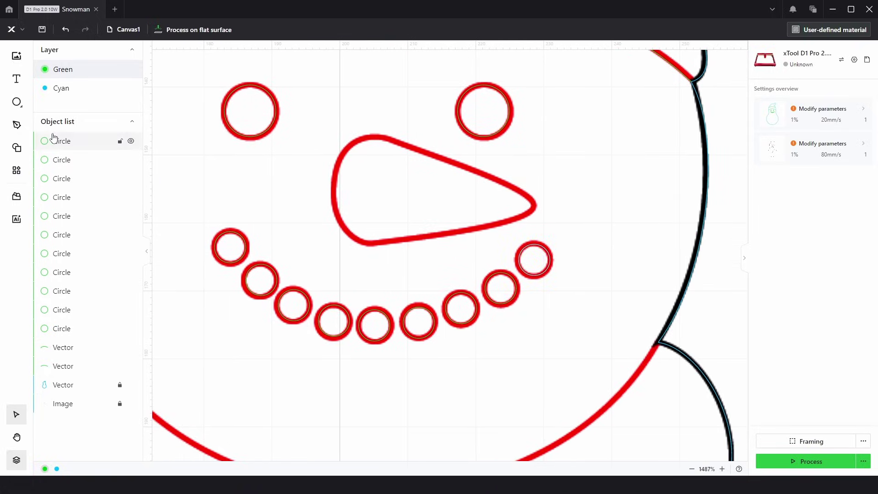
click(16, 125)
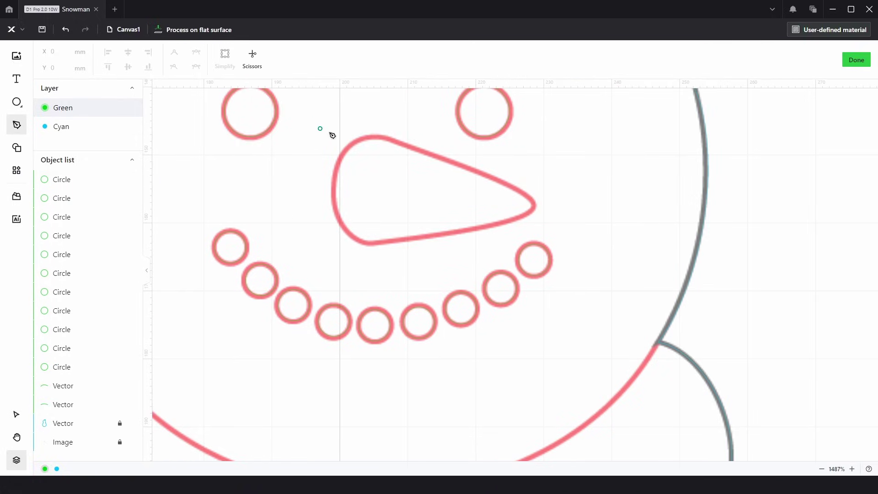
click(335, 193)
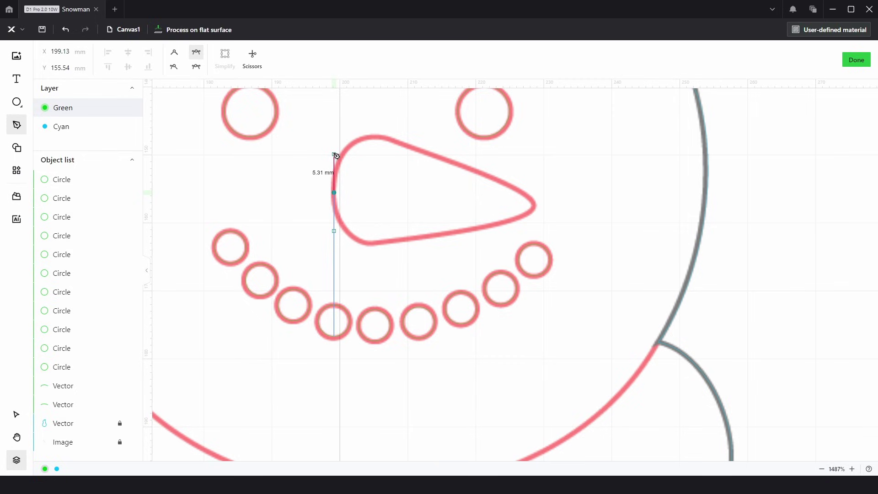
drag(370, 137, 413, 137)
drag(534, 206, 537, 227)
drag(369, 244, 334, 241)
click(333, 193)
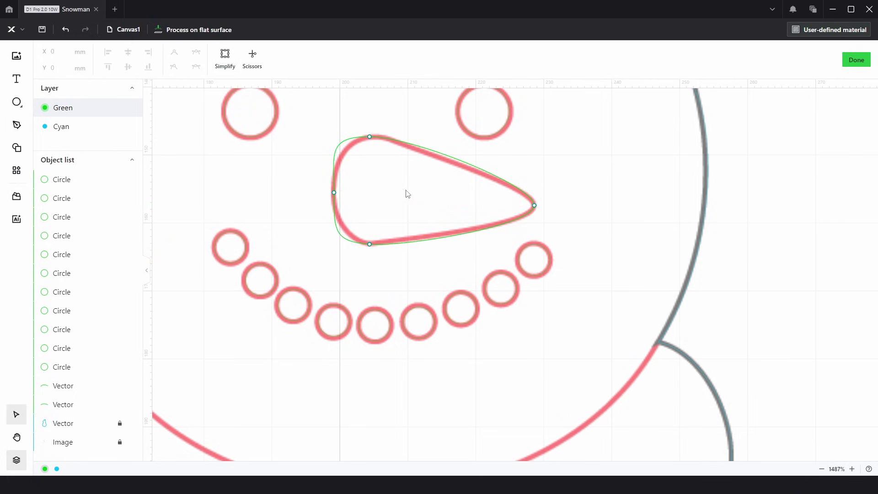
- Adjust the curve handles of the nose path's left and upper nodes to follow the nose's rounded upper-left side
drag(349, 181, 313, 202)
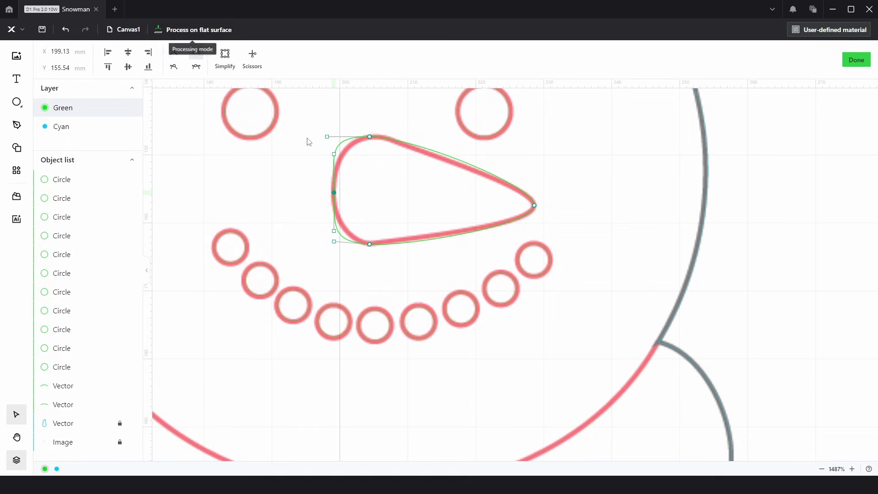
drag(336, 158, 334, 169)
drag(329, 137, 339, 136)
drag(400, 138, 404, 137)
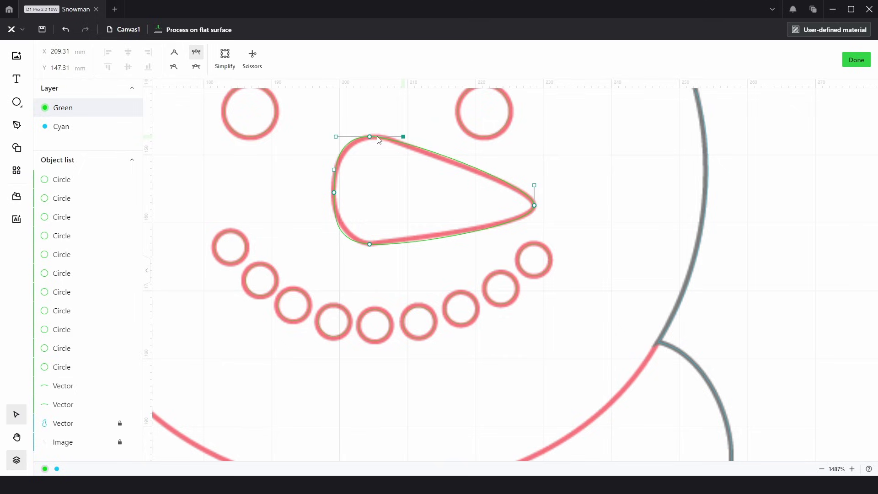
- Shift the nose path's upper and lower nodes slightly to the right
click(369, 137)
click(370, 245)
key(Right)
key(Right)
key(Right)
key(Right)
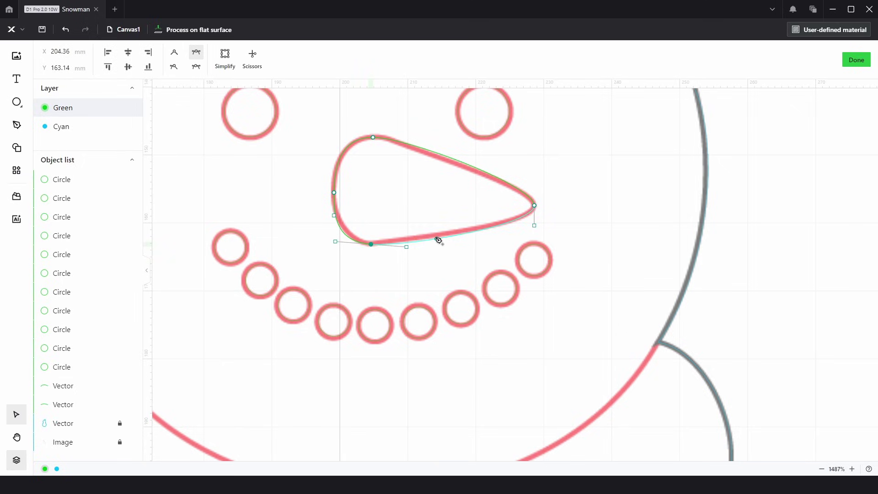
- Level the lower node's handles, move the node further right and shorten its right handle to fit the nose's underside
drag(408, 247, 366, 230)
key(Up)
key(Up)
key(Up)
key(Up)
key(Right)
key(Right)
key(Right)
key(Right)
key(Right)
key(Right)
drag(418, 243, 409, 245)
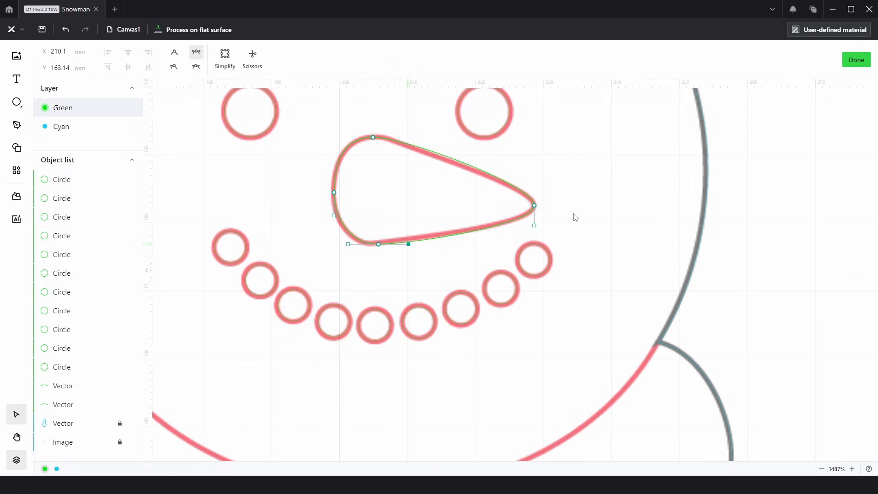
- Fine-tune the upper handle at the nose tip and finish editing the nose path
drag(557, 228, 523, 185)
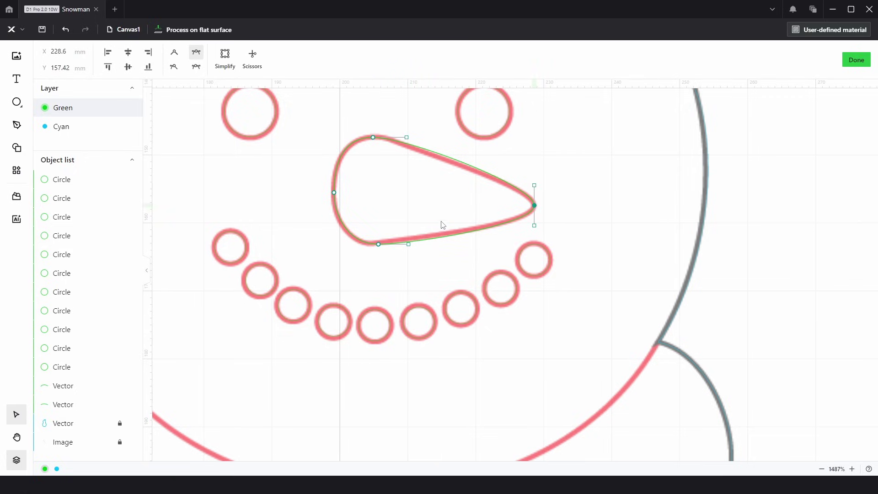
drag(333, 112, 561, 279)
drag(534, 185, 535, 187)
click(550, 191)
scroll(441, 225, down, 5)
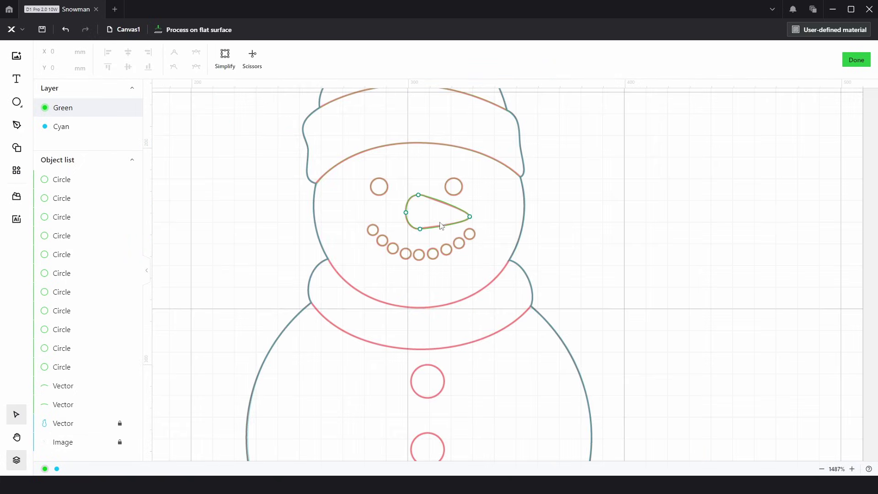
scroll(556, 217, down, 1)
scroll(491, 306, down, 1)
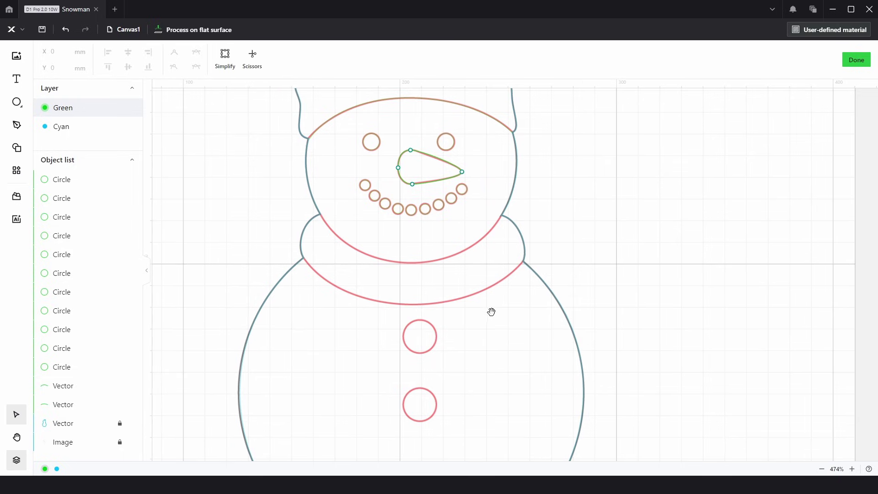
click(856, 60)
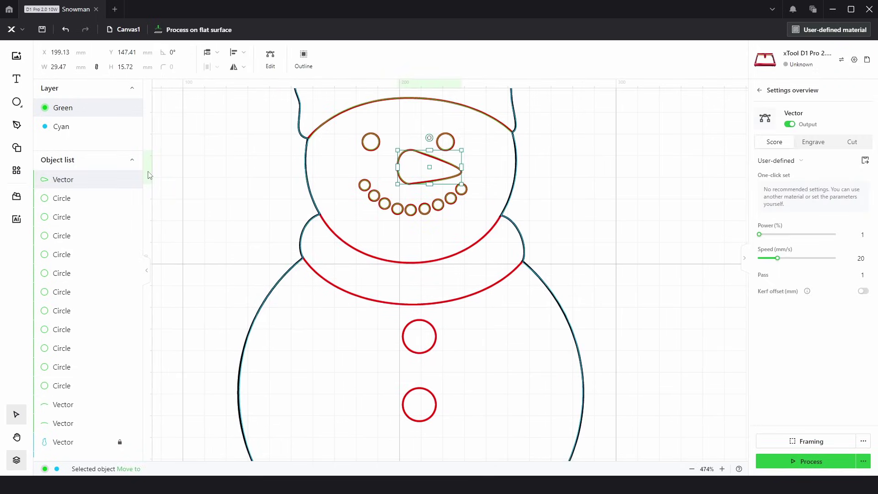
- Draw a closed curved path between both ends of the scarf's upper edge below the face
click(18, 125)
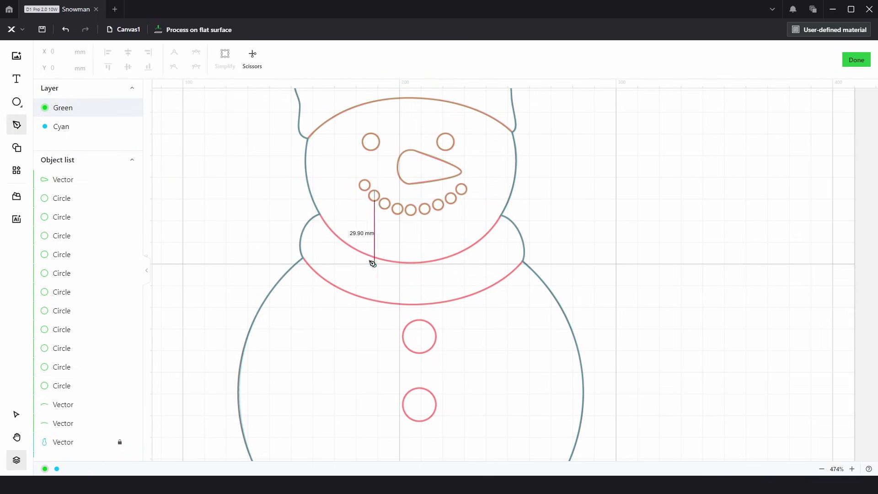
scroll(371, 261, up, 4)
drag(360, 256, 302, 237)
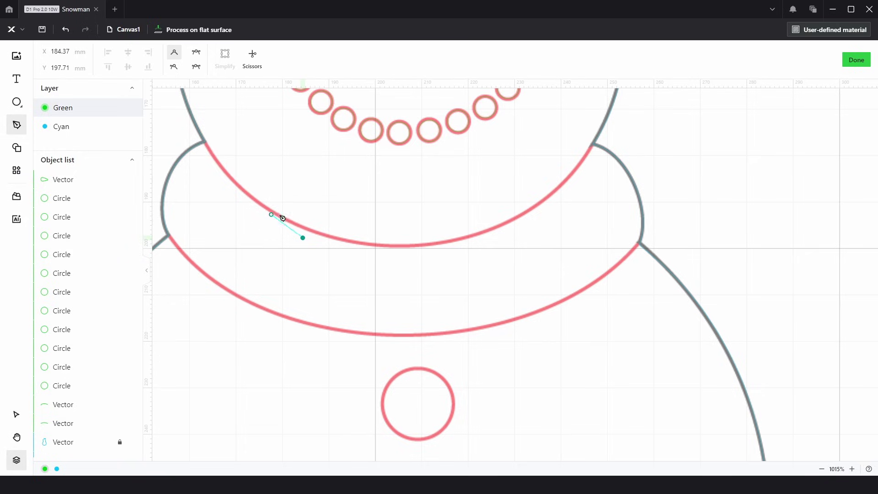
key(ctrl+z)
click(205, 144)
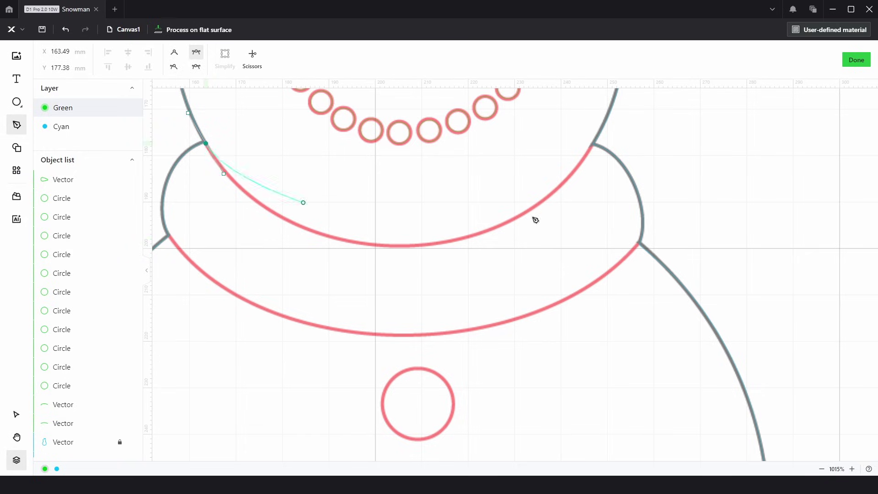
drag(592, 146, 567, 196)
click(206, 144)
- Align the new path's two nodes with the corners where the face outline meets the scarf
scroll(341, 235, up, 10)
drag(206, 154, 363, 224)
click(342, 190)
scroll(352, 206, down, 10)
drag(339, 209, 400, 327)
scroll(598, 204, up, 10)
drag(434, 246, 435, 227)
- Adjust the handles of both end nodes until the path's lower curve follows the scarf's upper edge
scroll(435, 227, down, 10)
drag(413, 302, 503, 275)
drag(320, 329, 361, 326)
drag(301, 365, 292, 344)
drag(545, 273, 513, 311)
drag(292, 348, 287, 334)
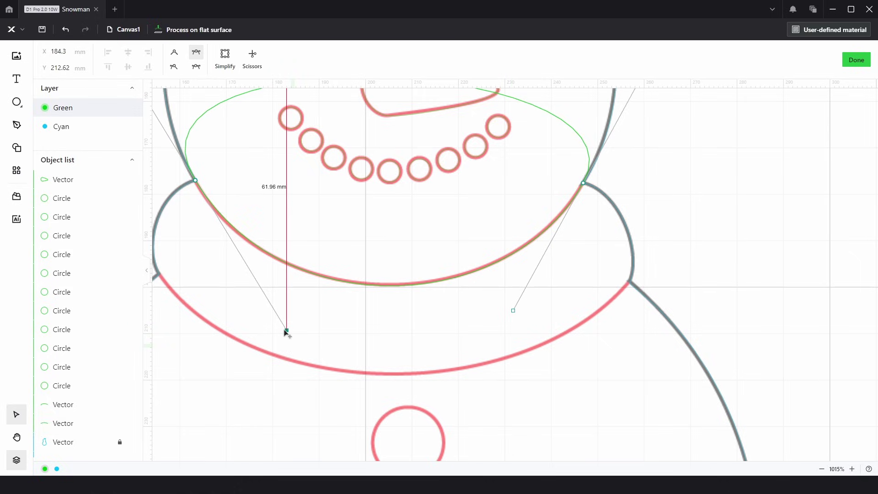
- Cut away the path's surplus upper curve with Scissors and finish the scarf's upper edge
scroll(274, 206, up, 1)
click(252, 54)
click(200, 159)
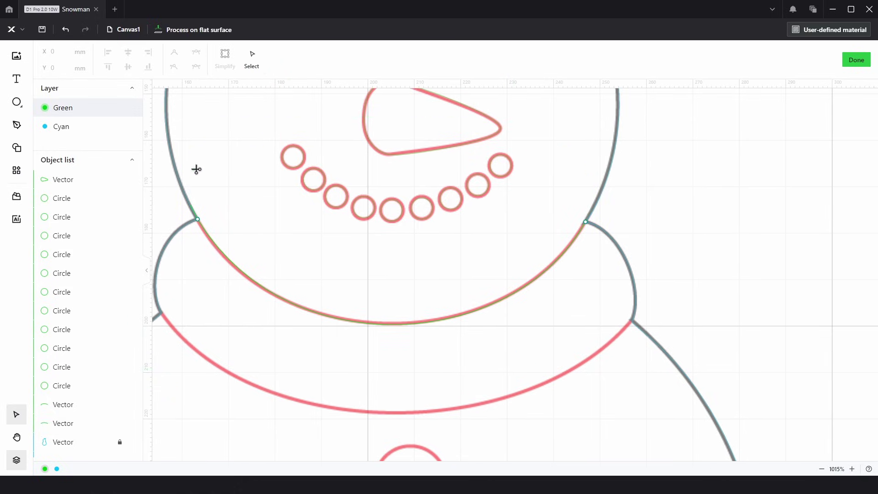
drag(484, 209, 499, 233)
click(850, 63)
- Draw a closed two-node curved path between the left and right ends of the scarf's lower edge
drag(235, 263, 225, 206)
click(16, 124)
click(166, 284)
drag(166, 281, 233, 349)
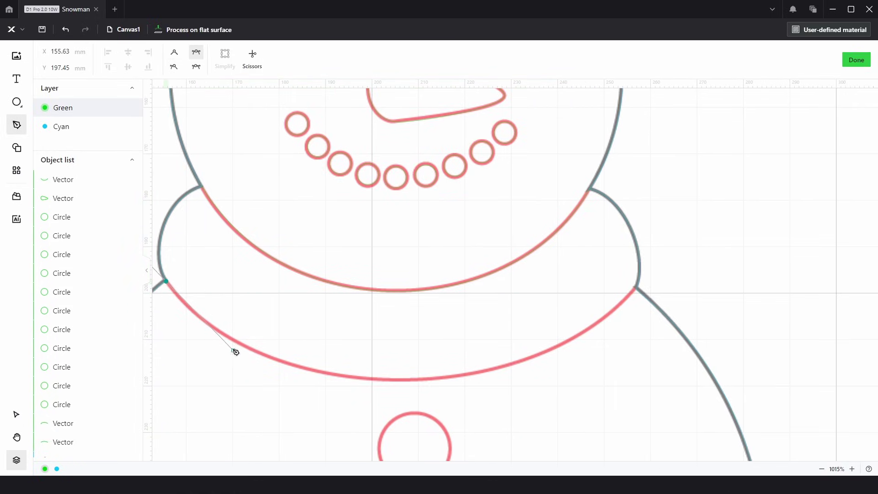
drag(636, 289, 696, 204)
click(166, 281)
- Align the lower scarf path's end nodes with the corners where the scarf meets the body outline
drag(160, 280, 268, 224)
scroll(288, 195, up, 10)
scroll(268, 224, down, 10)
drag(487, 238, 511, 267)
scroll(617, 258, up, 10)
click(521, 209)
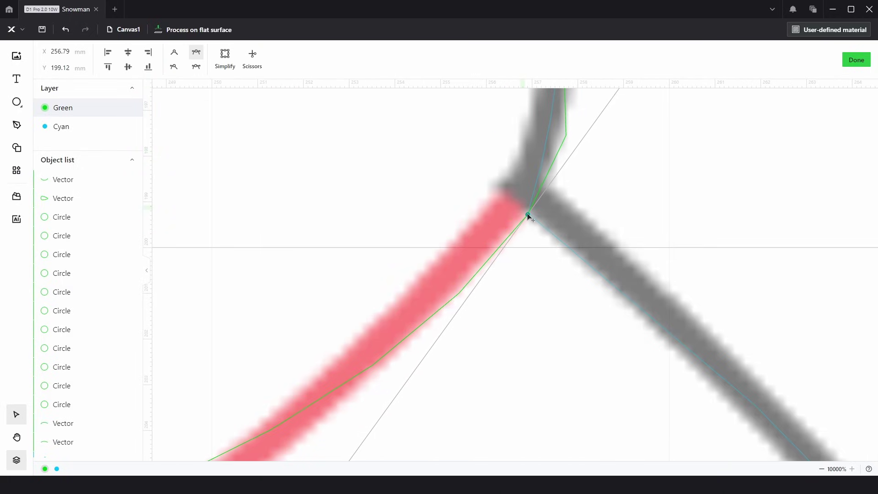
- Adjust both end nodes' handles until the path's lower curve follows the scarf's lower edge
scroll(525, 212, down, 10)
drag(589, 283, 520, 350)
drag(247, 259, 276, 311)
drag(520, 350, 548, 323)
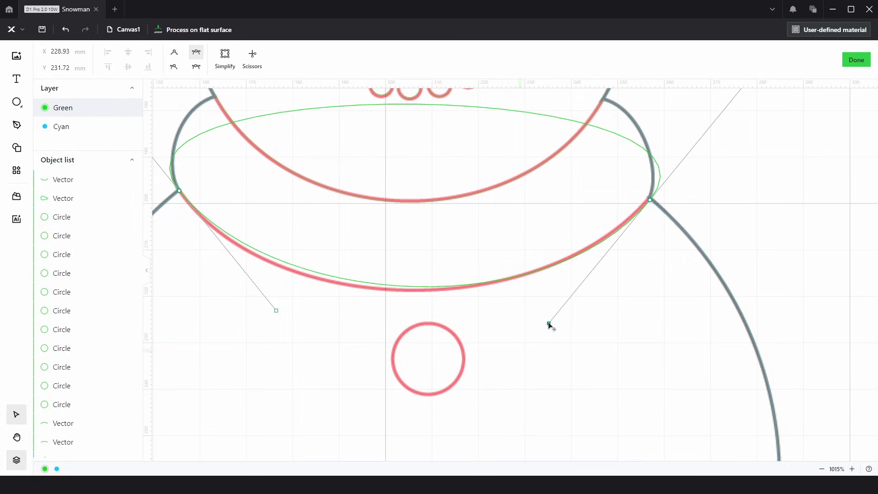
drag(276, 311, 284, 329)
drag(548, 323, 547, 326)
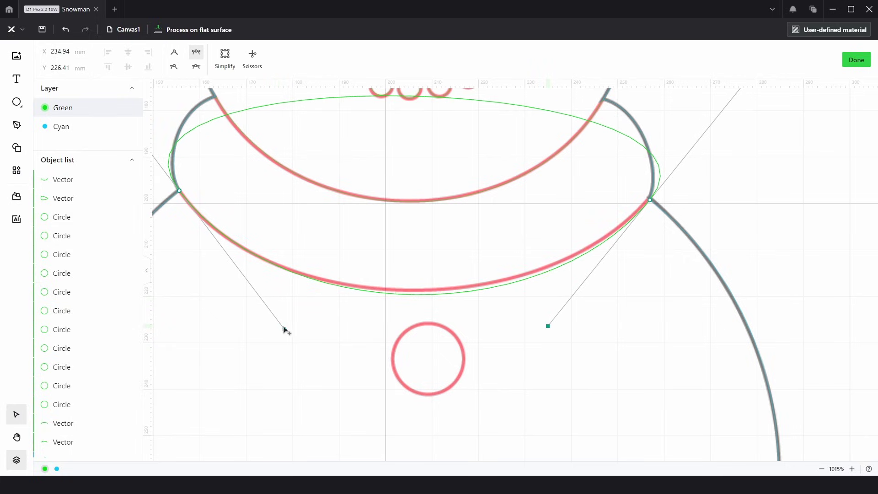
drag(284, 329, 274, 320)
drag(548, 325, 551, 321)
- Remove the surplus upper curve from the lower scarf path with Scissors and finish editing it
click(252, 57)
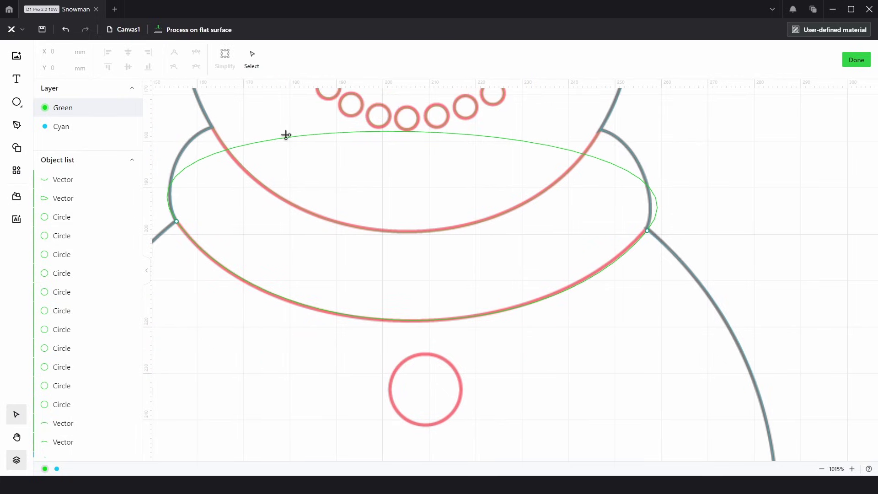
click(198, 164)
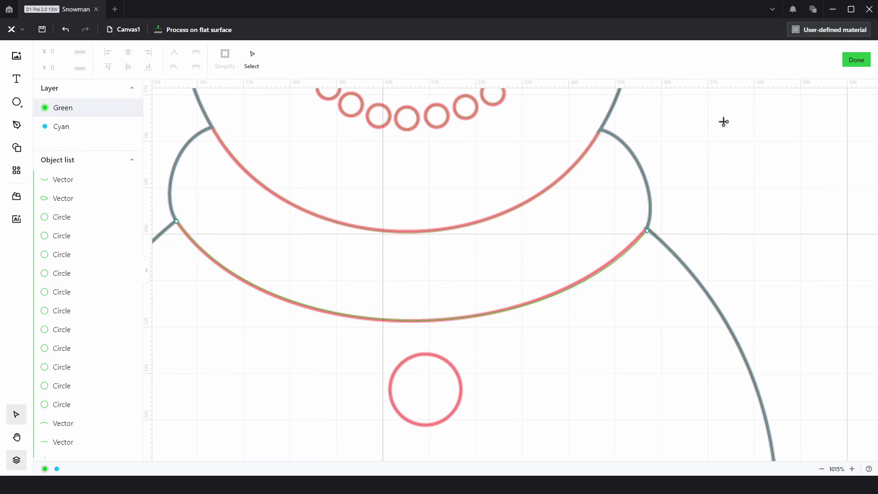
click(856, 60)
- Draw a circle 15.26 mm in diameter and fit it over the snowman's upper button
scroll(472, 268, down, 4)
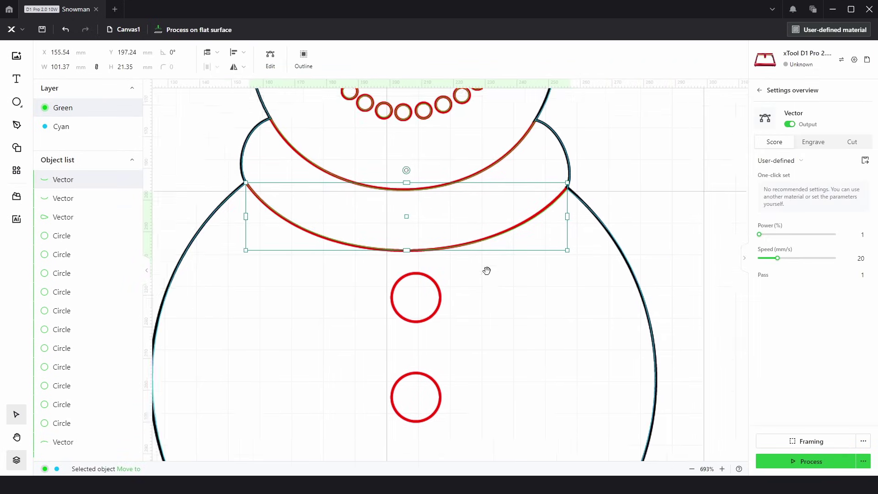
scroll(486, 271, down, 3)
scroll(464, 296, up, 1)
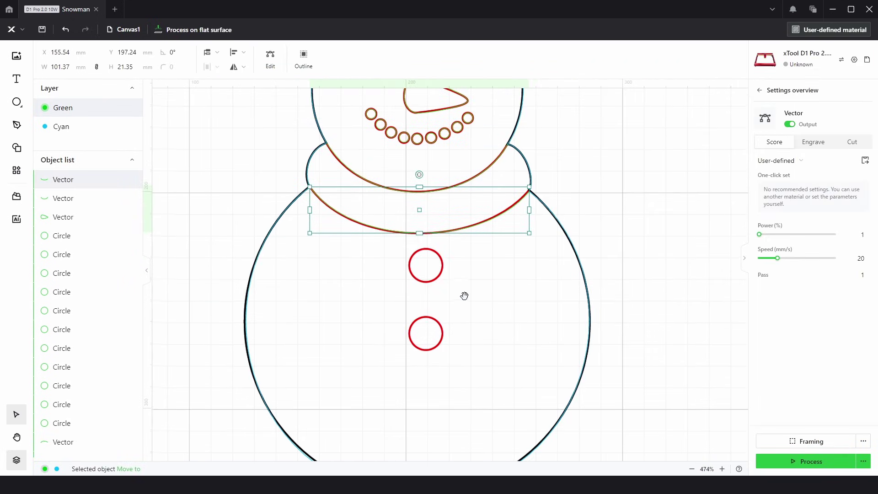
click(17, 102)
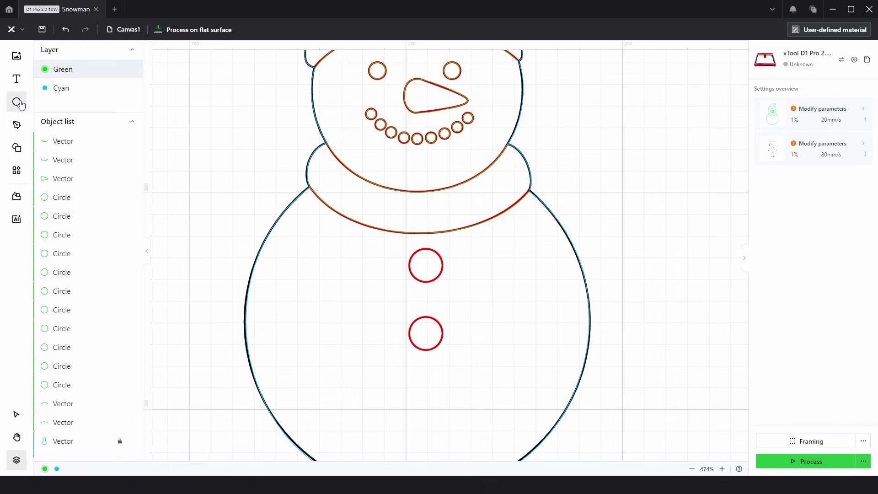
drag(428, 272, 447, 292)
scroll(448, 288, up, 5)
mouse_move(434, 260)
mouse_down()
mouse_move(405, 248)
mouse_move(422, 253)
mouse_up()
click(84, 70)
scroll(495, 225, down, 4)
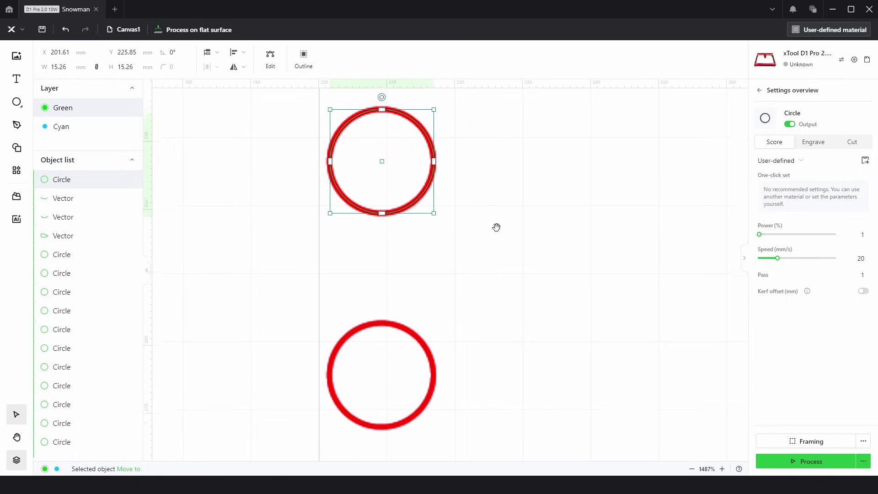
- Duplicate the 15.26 mm circle and place the copy over the lower button
key(ctrl+d)
drag(439, 215, 413, 401)
scroll(439, 256, down, 10)
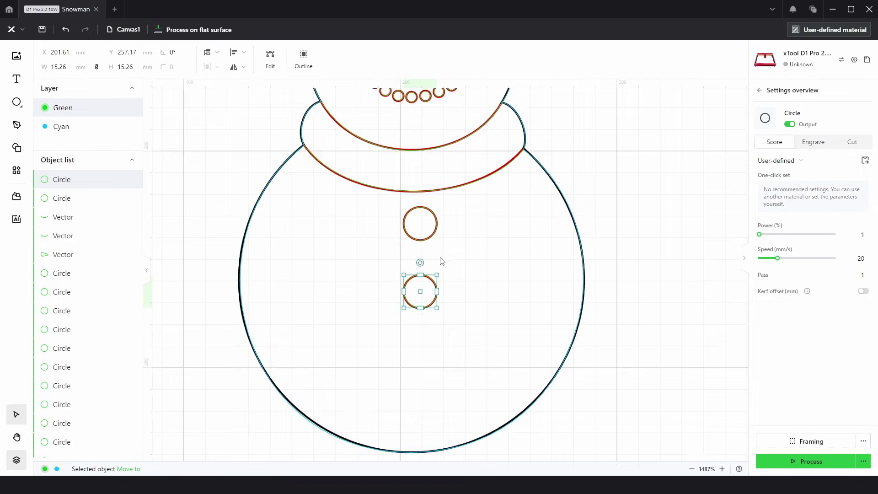
- Bring the whole snowman into view and hide the reference image to check the finished tracing
drag(547, 188, 523, 271)
click(706, 469)
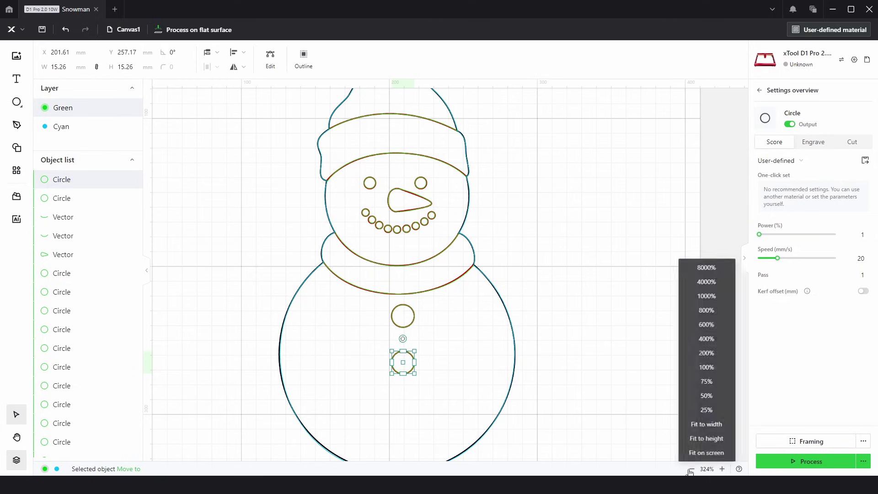
click(704, 423)
click(691, 469)
click(691, 469)
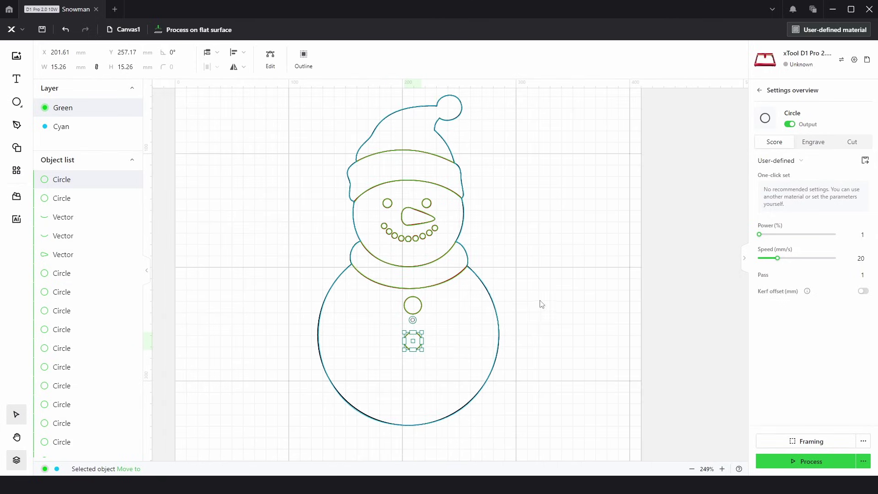
mouse_move(533, 273)
mouse_down()
mouse_move(517, 289)
mouse_move(524, 285)
mouse_up()
scroll(80, 226, down, 5)
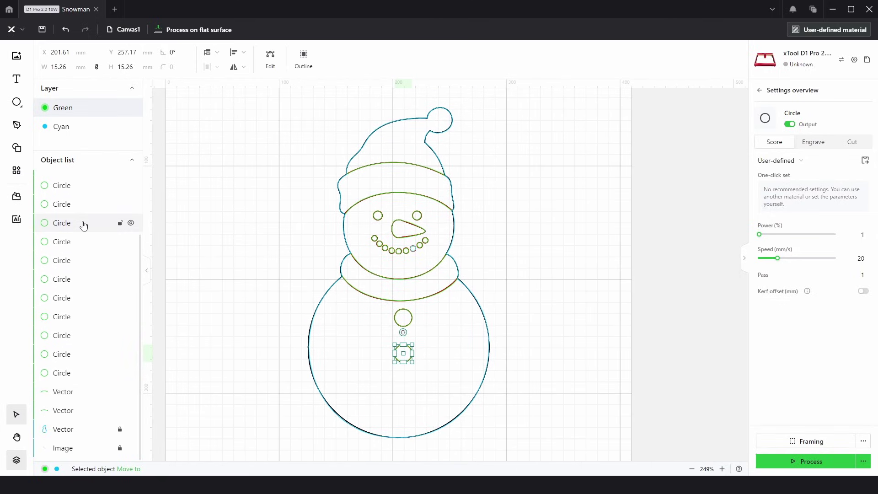
click(131, 452)
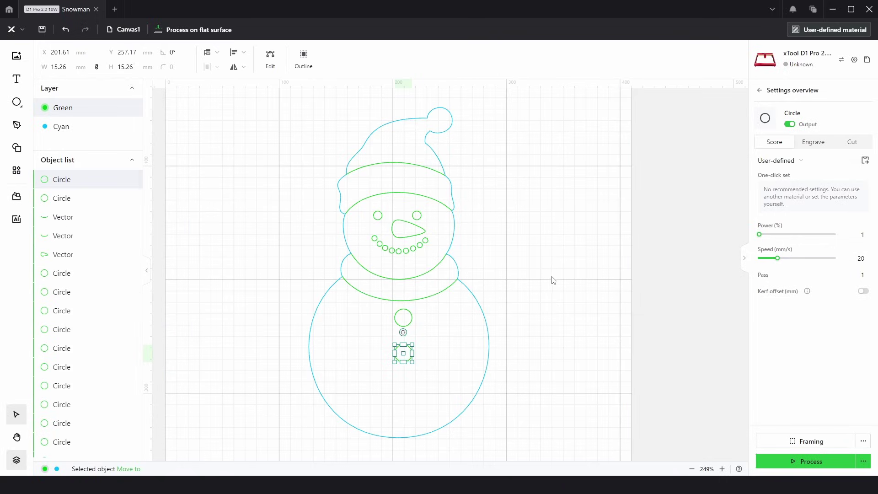
- Select all the snowman's inner details on the Green layer and move them to the Red layer
click(551, 280)
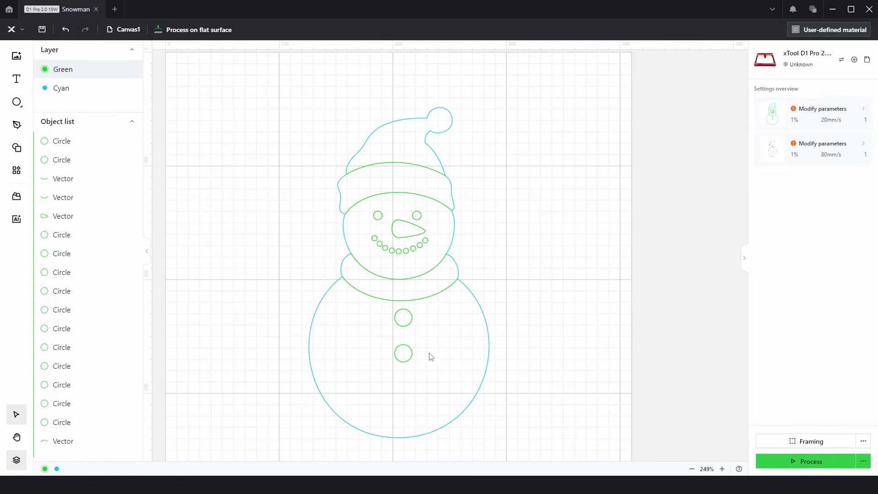
drag(426, 369, 374, 335)
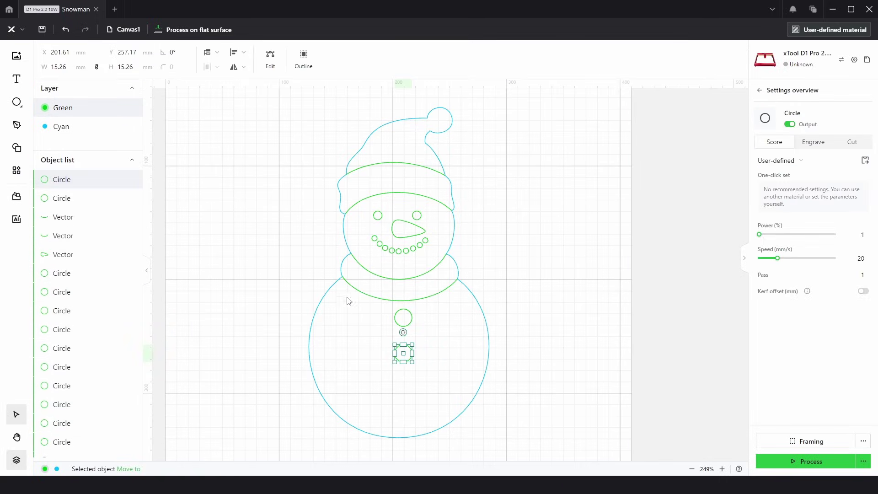
click(70, 112)
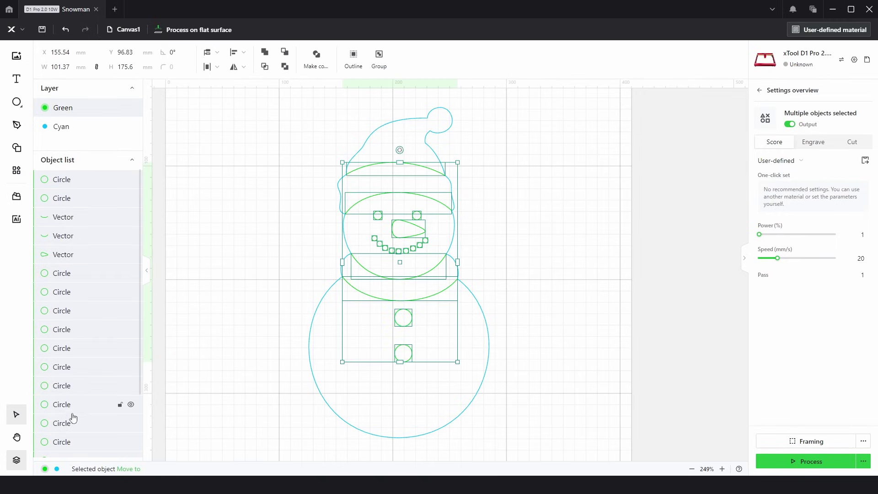
click(136, 470)
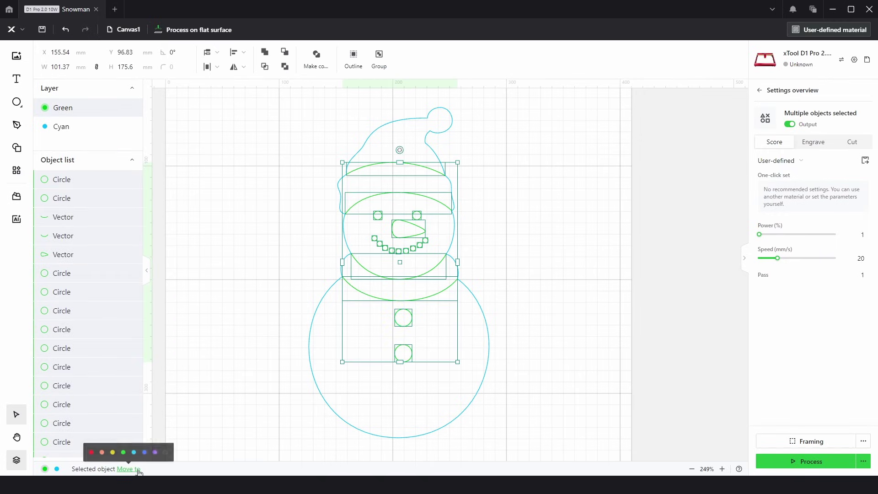
click(91, 452)
click(490, 336)
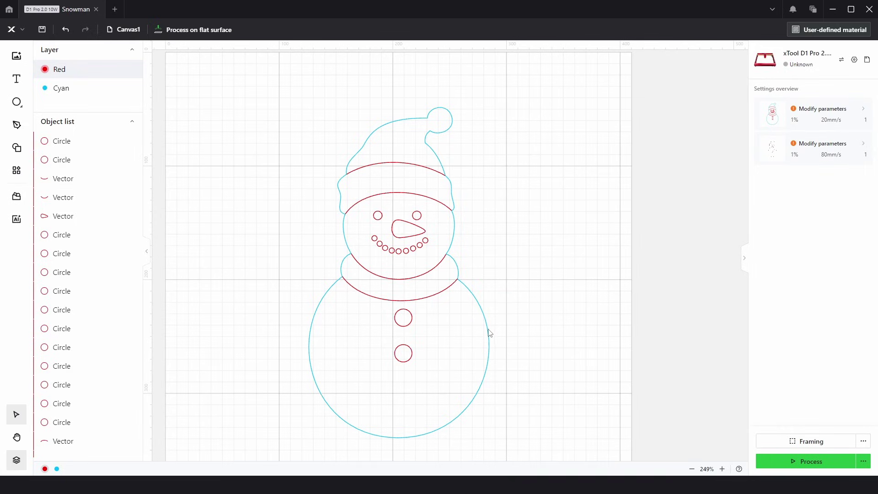
- Unlock the snowman's outer outline and move it to the Black layer, then hide the layer and object lists
scroll(86, 288, down, 3)
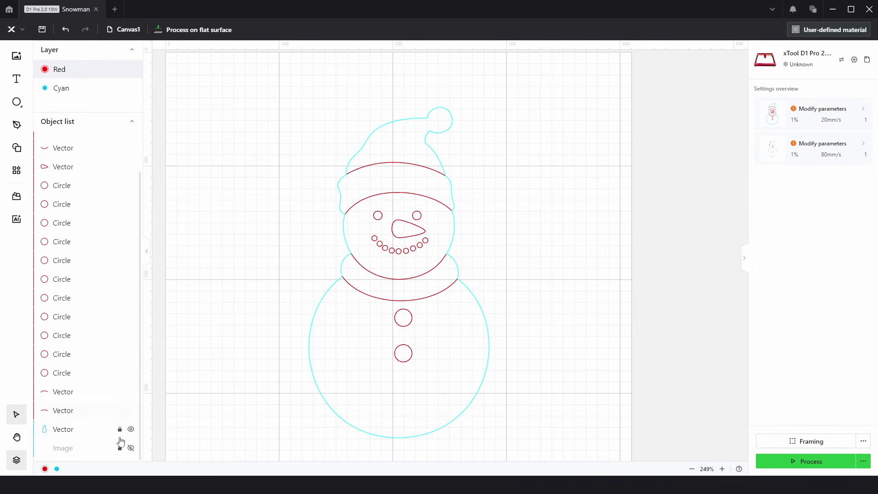
click(483, 371)
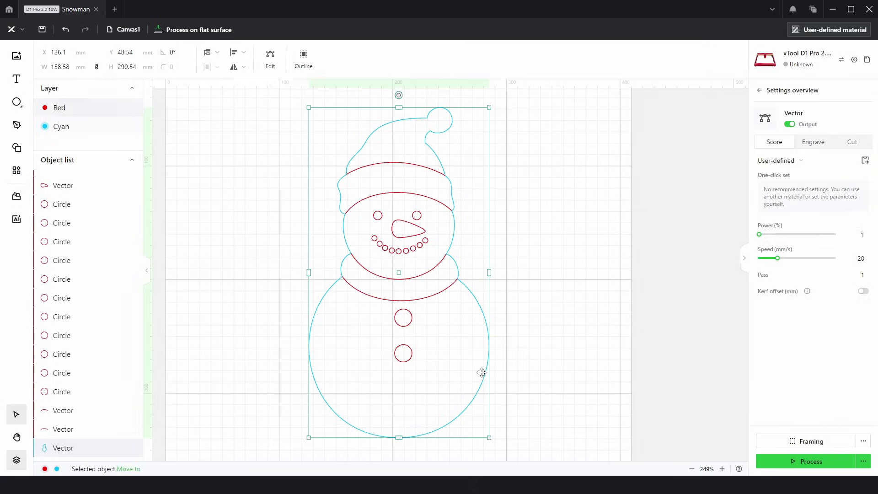
mouse_move(123, 471)
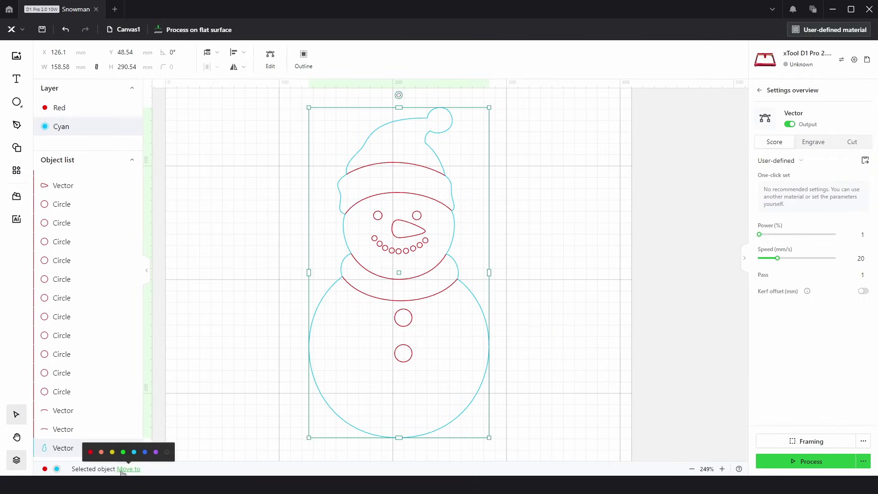
click(168, 452)
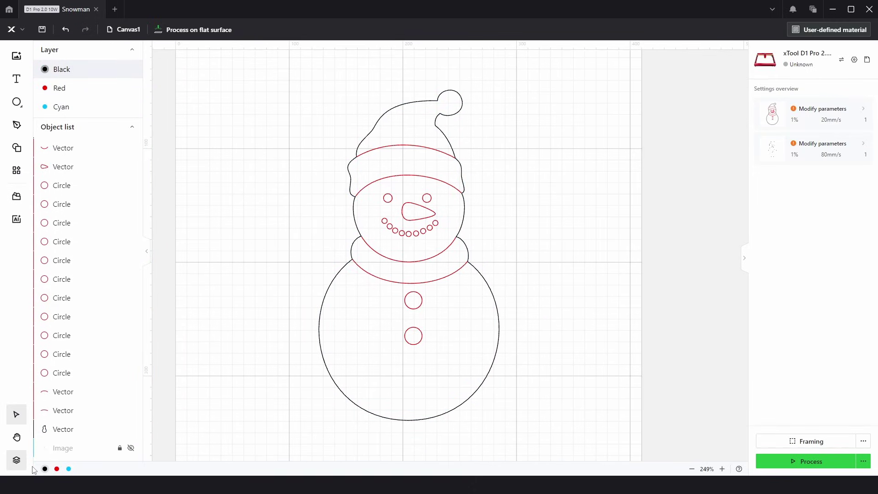
click(16, 460)
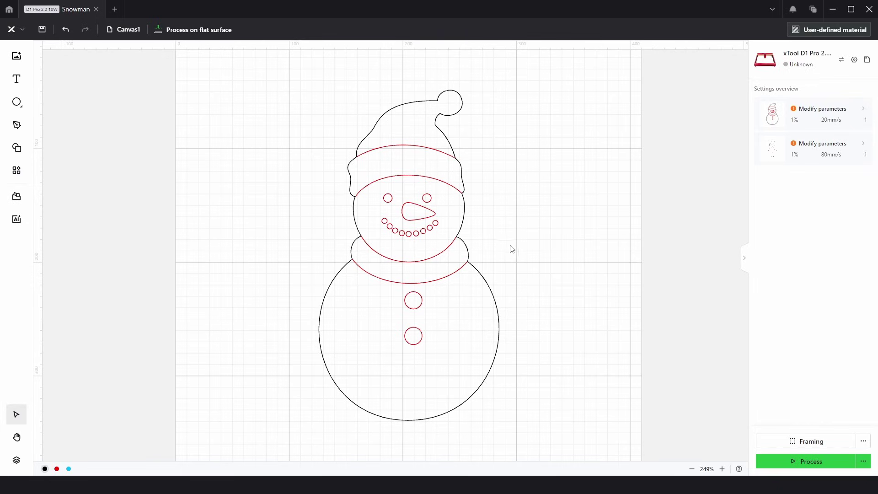